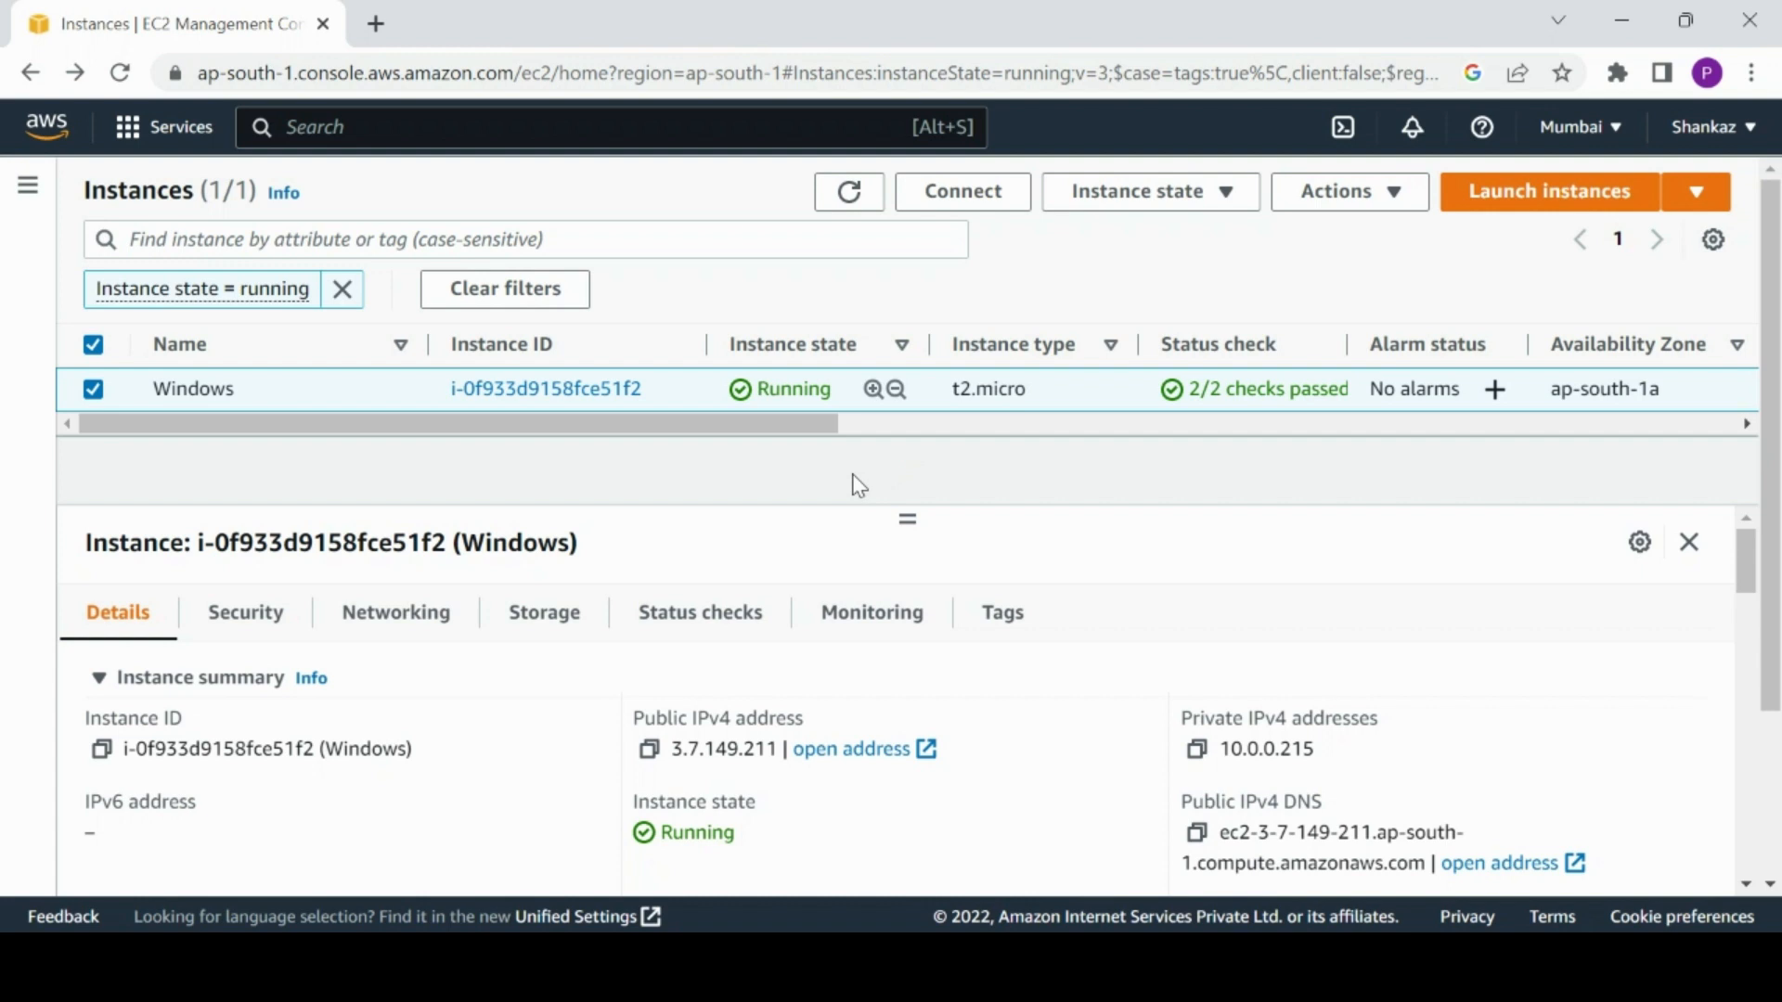
- Switch to the Windows instance's remote desktop session and open Local Disk (C:) in a maximized File Explorer window
mouse_move(1086, 965)
left_click(1086, 833)
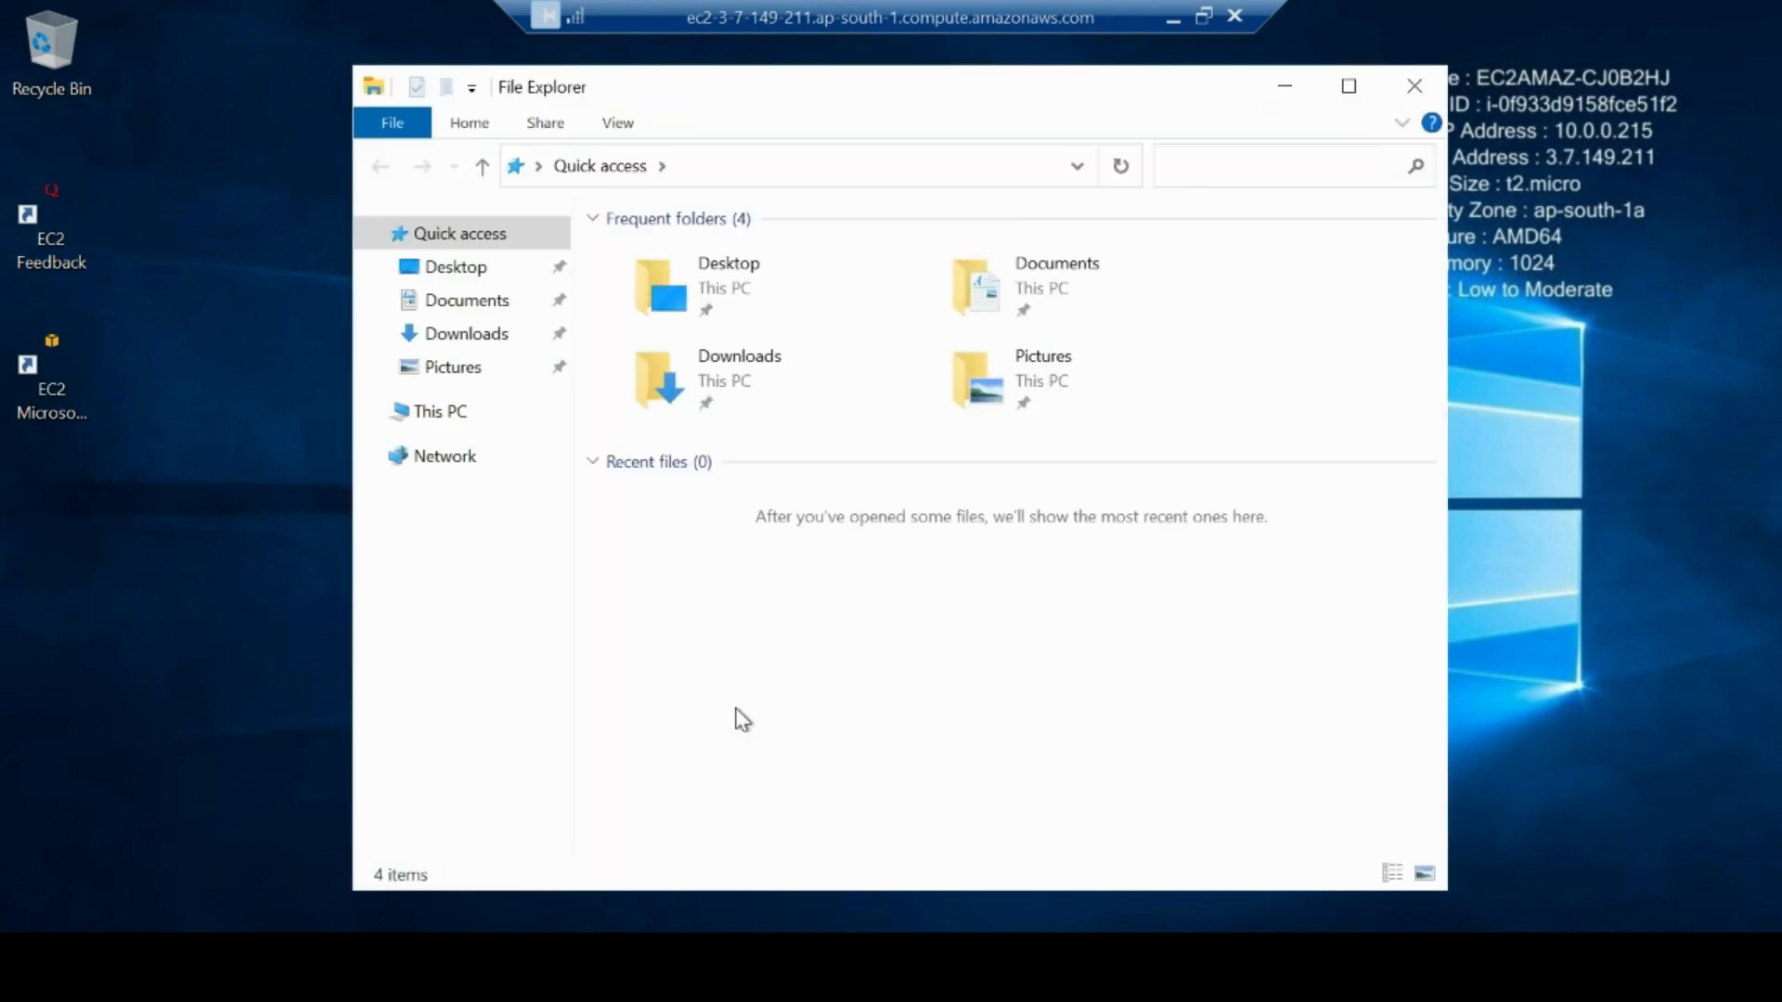
left_click(440, 414)
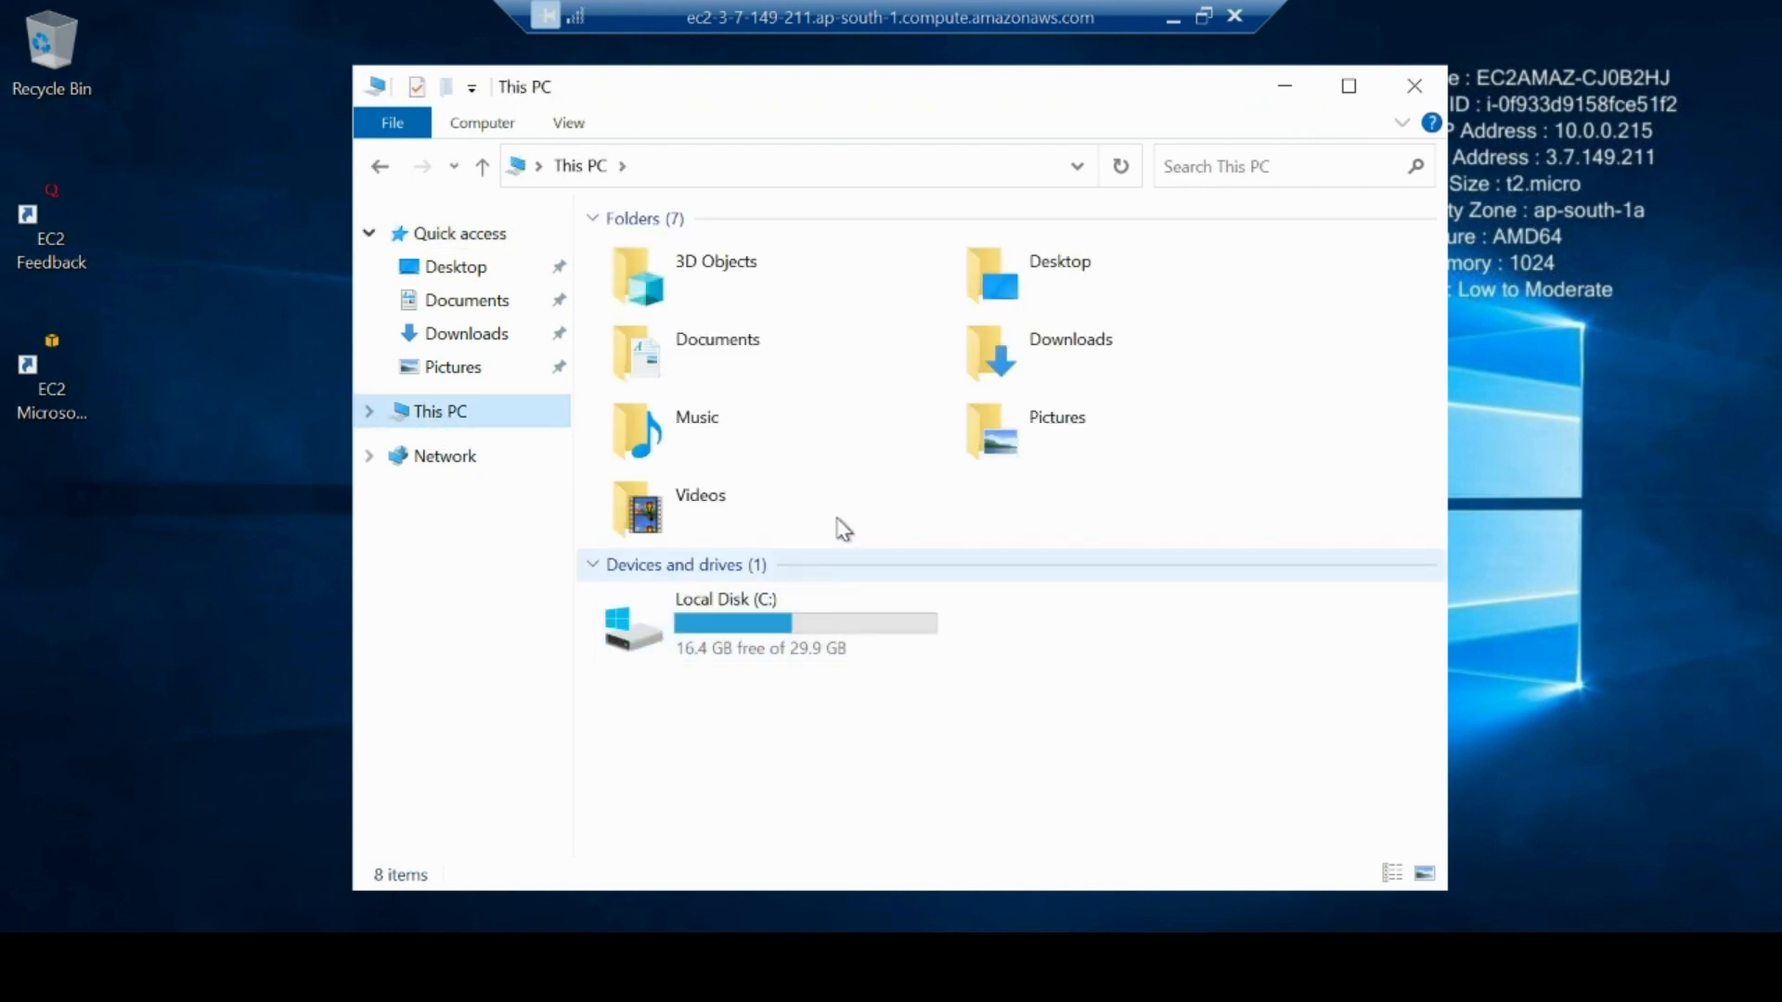
left_click(1348, 86)
double_click(506, 422)
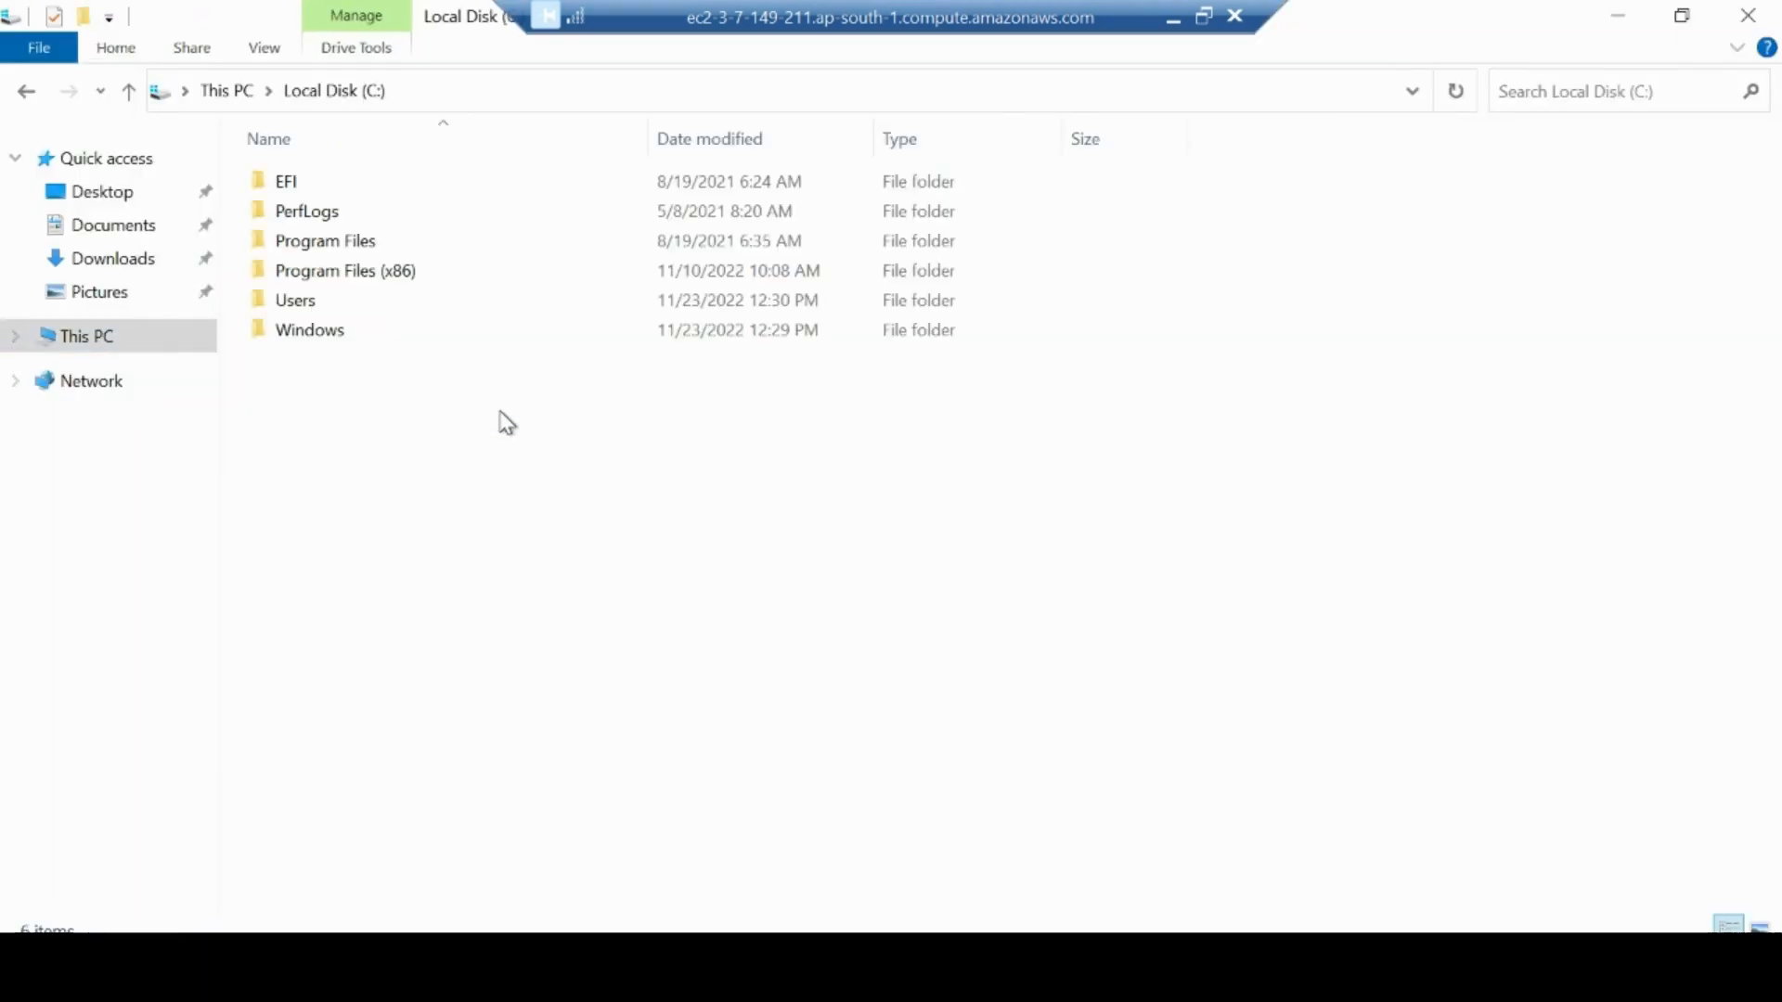
- Open the Documents folder of the Administrator account under Users on the C: drive
right_click(428, 475)
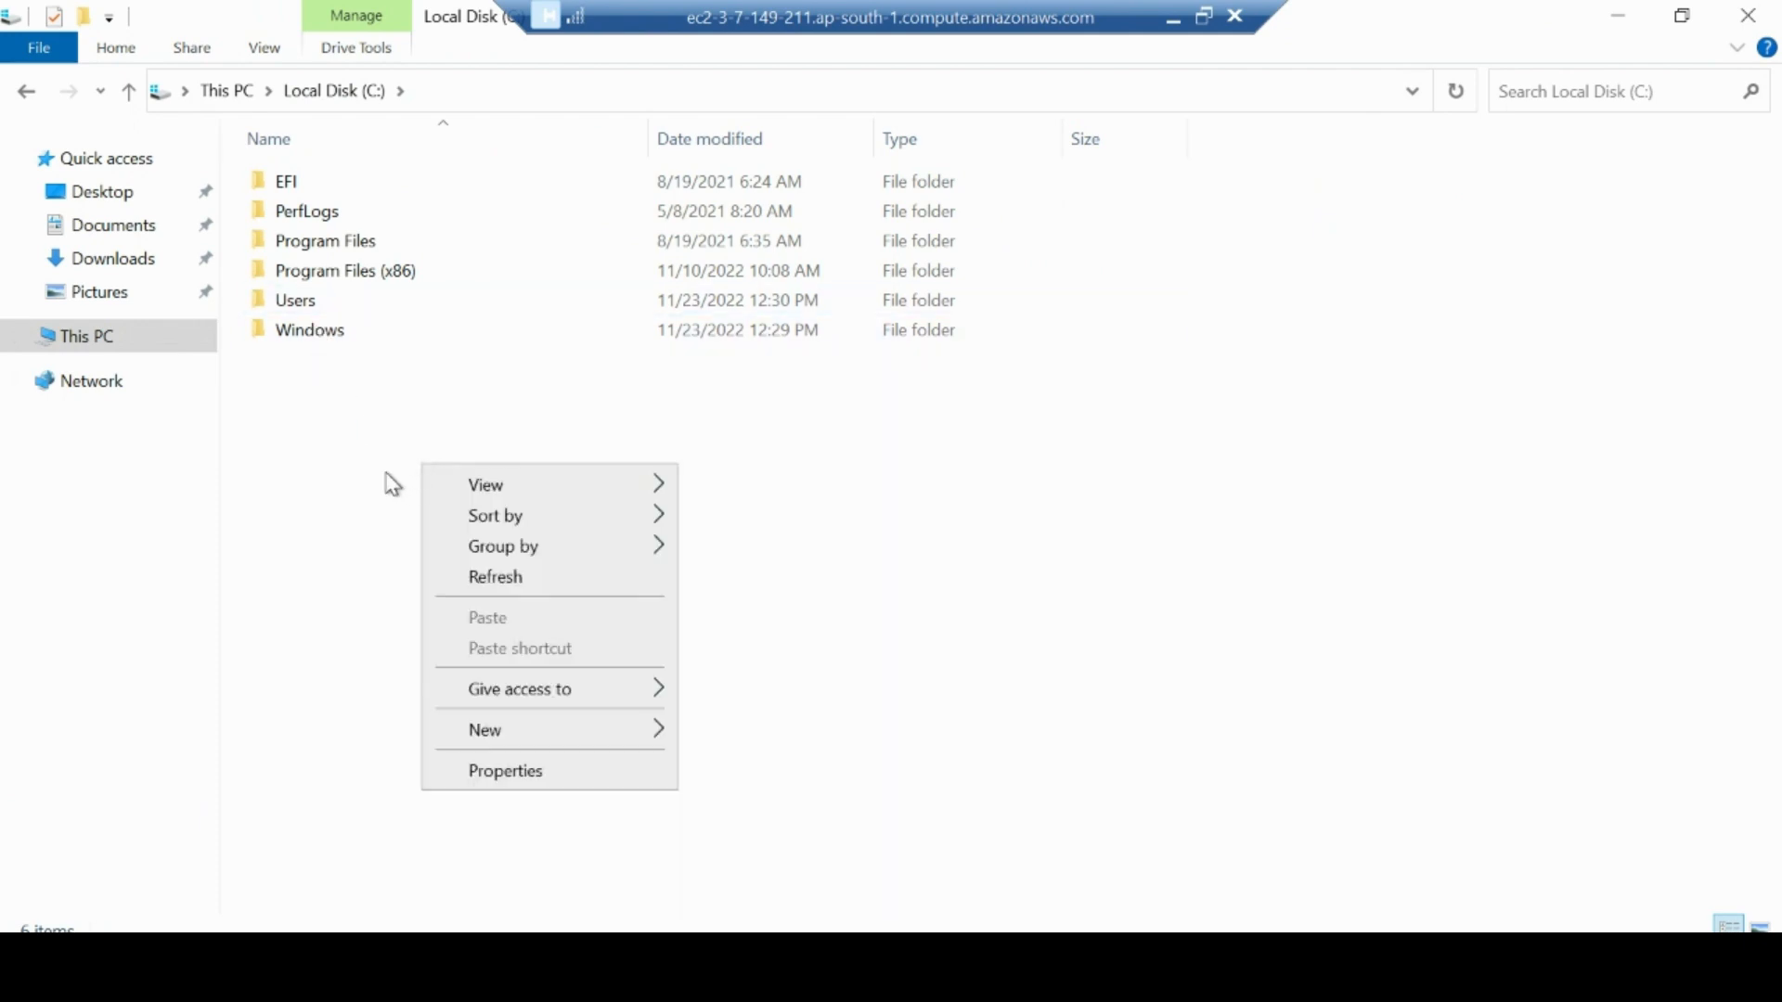
left_click(386, 480)
double_click(316, 301)
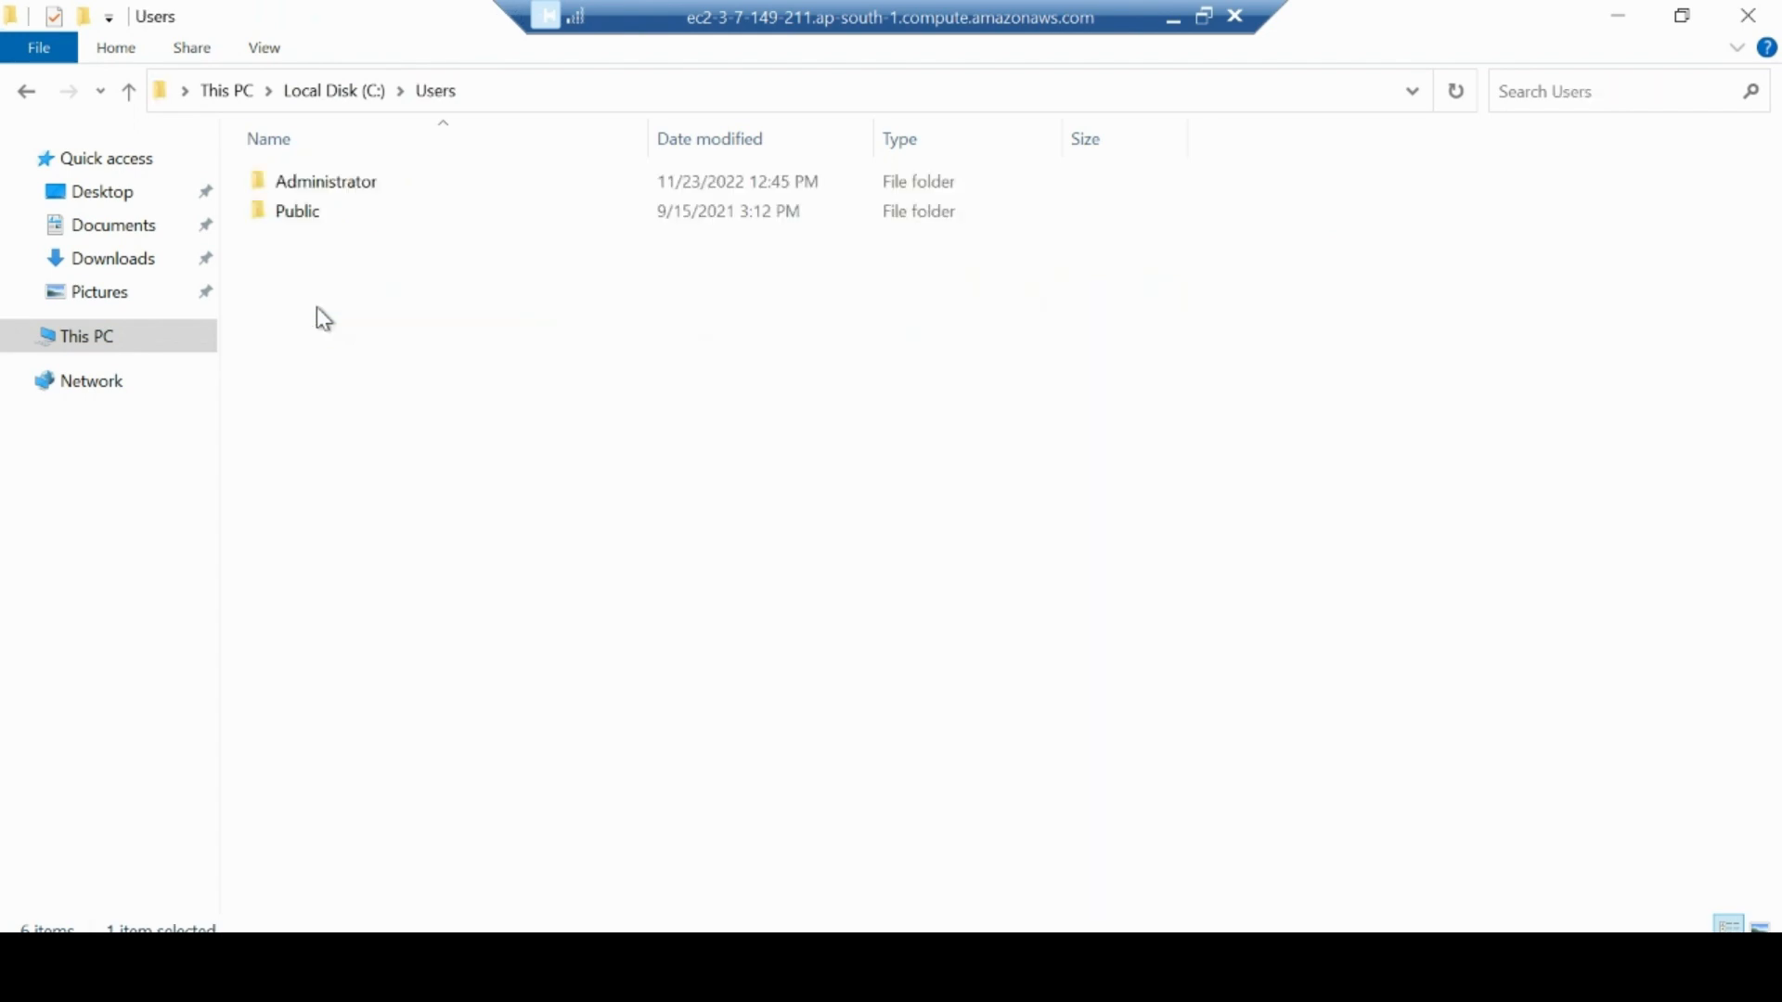
double_click(316, 186)
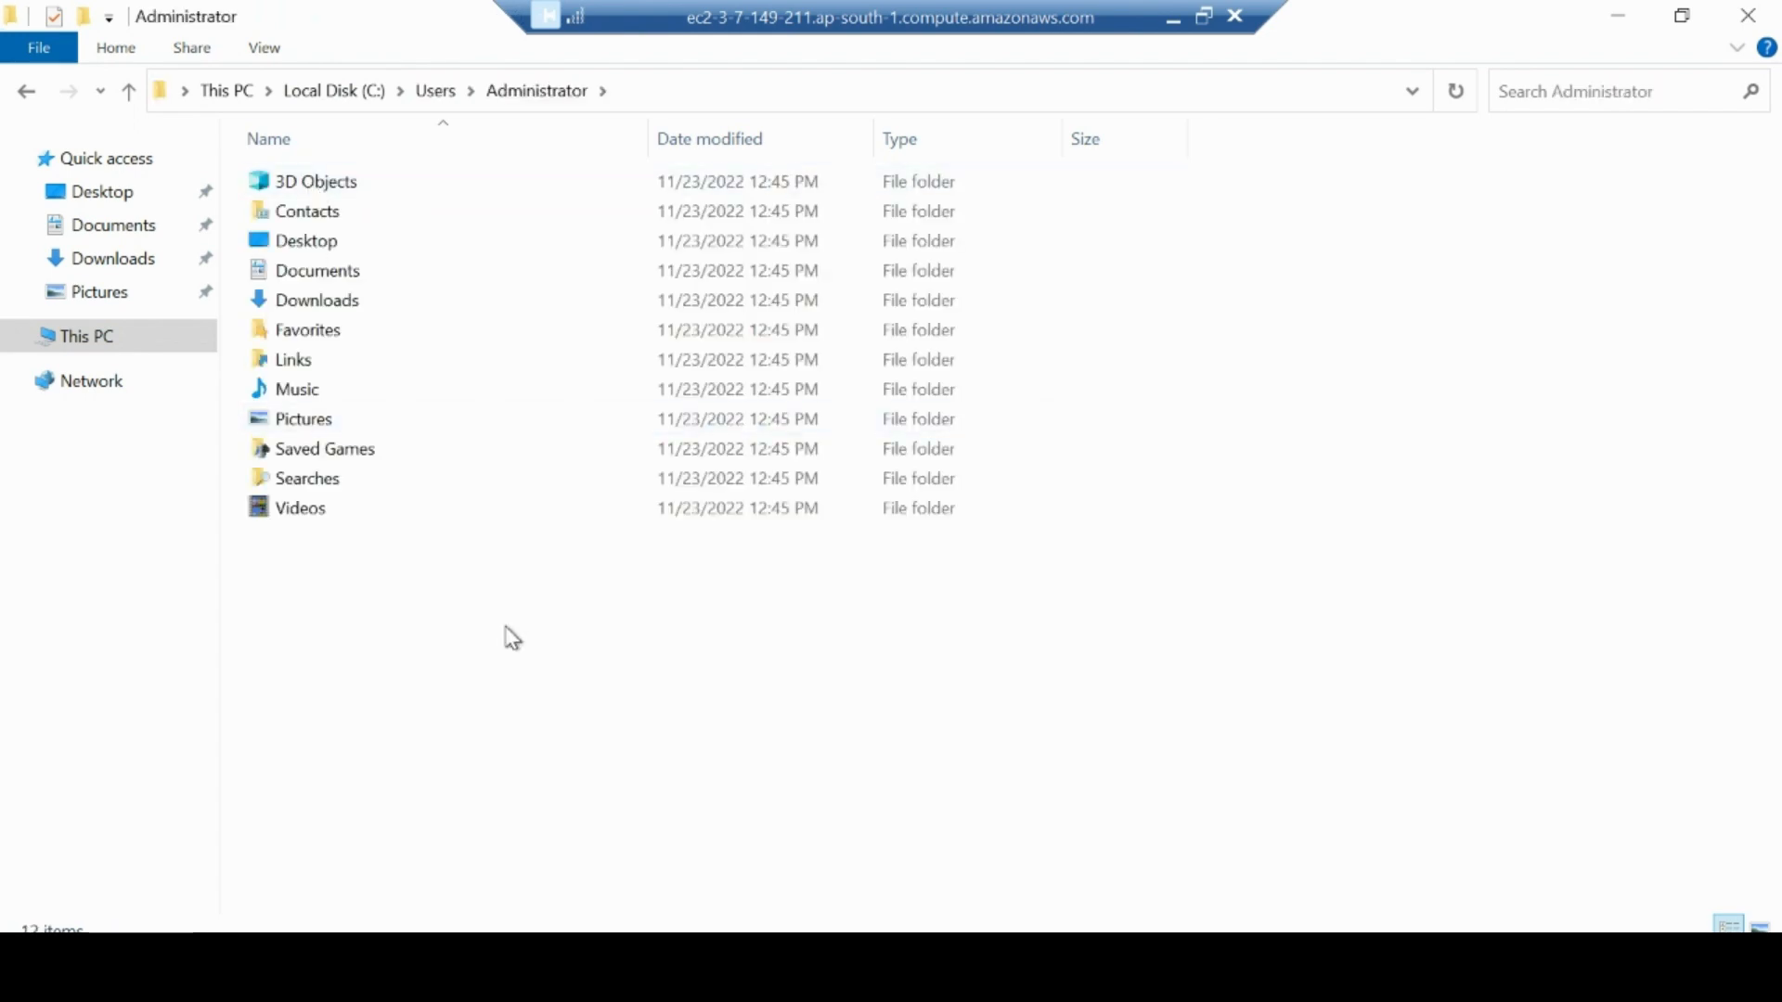
double_click(343, 272)
- Create a new text document in the Documents folder and rename it RestoreData
right_click(562, 388)
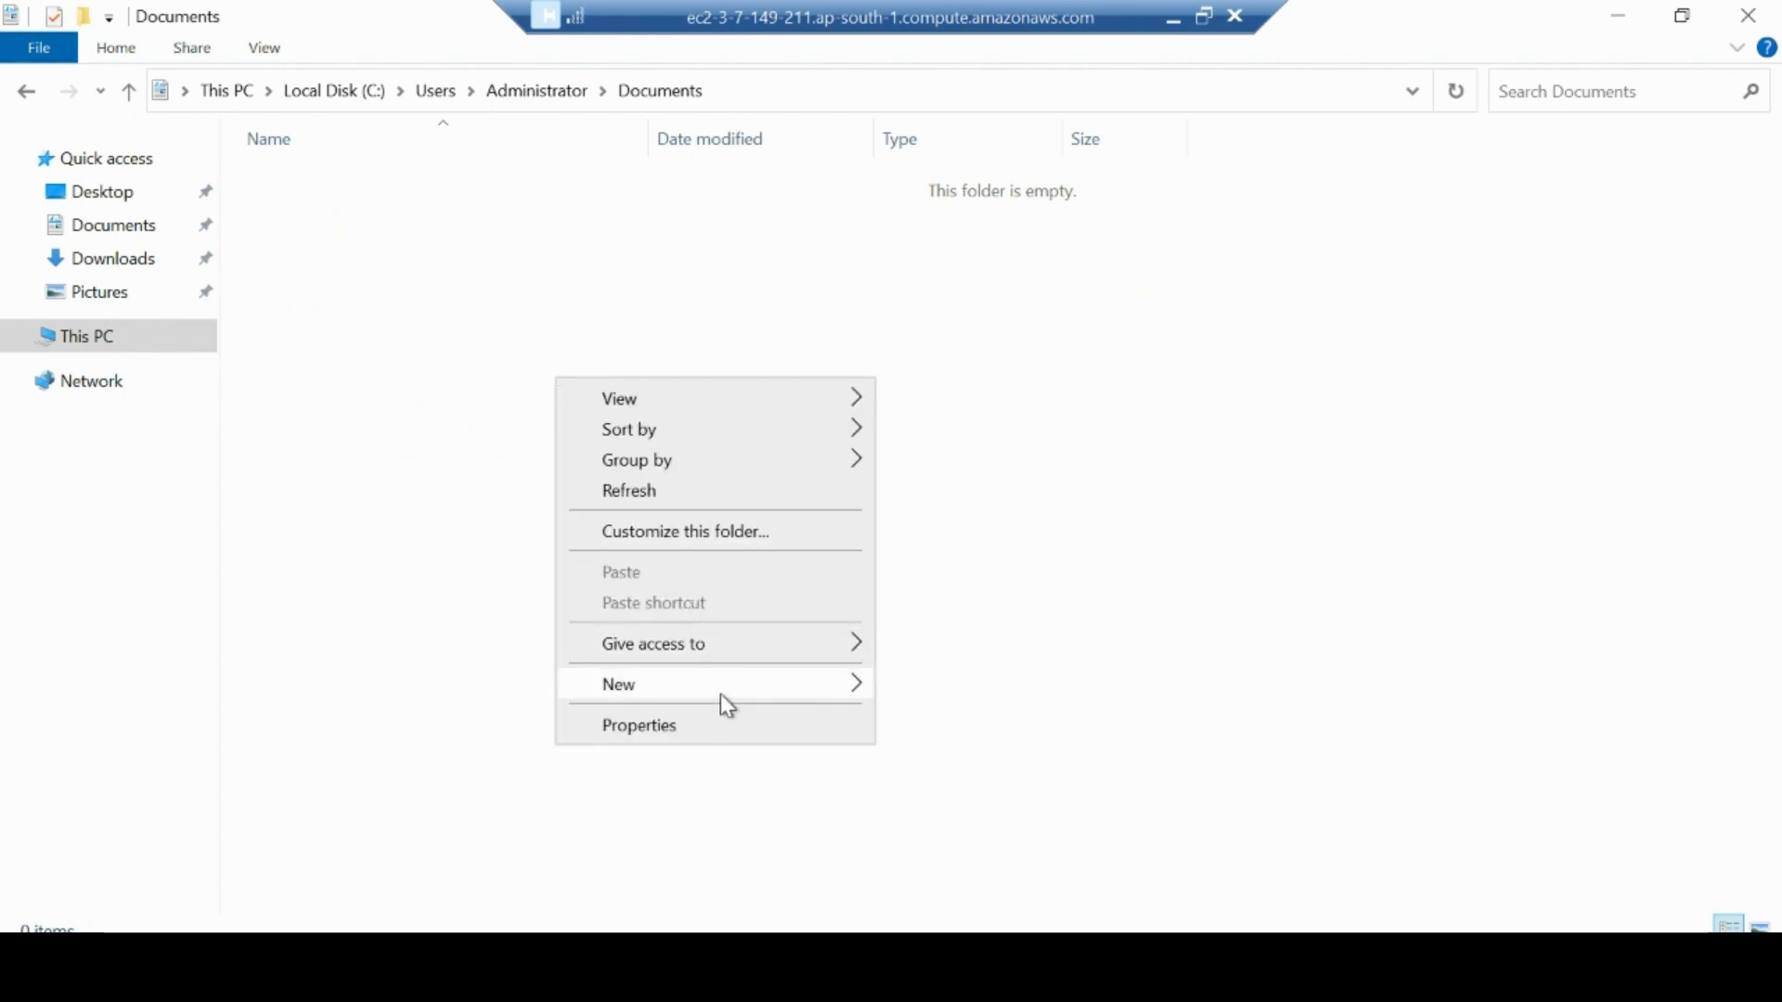
mouse_move(720, 692)
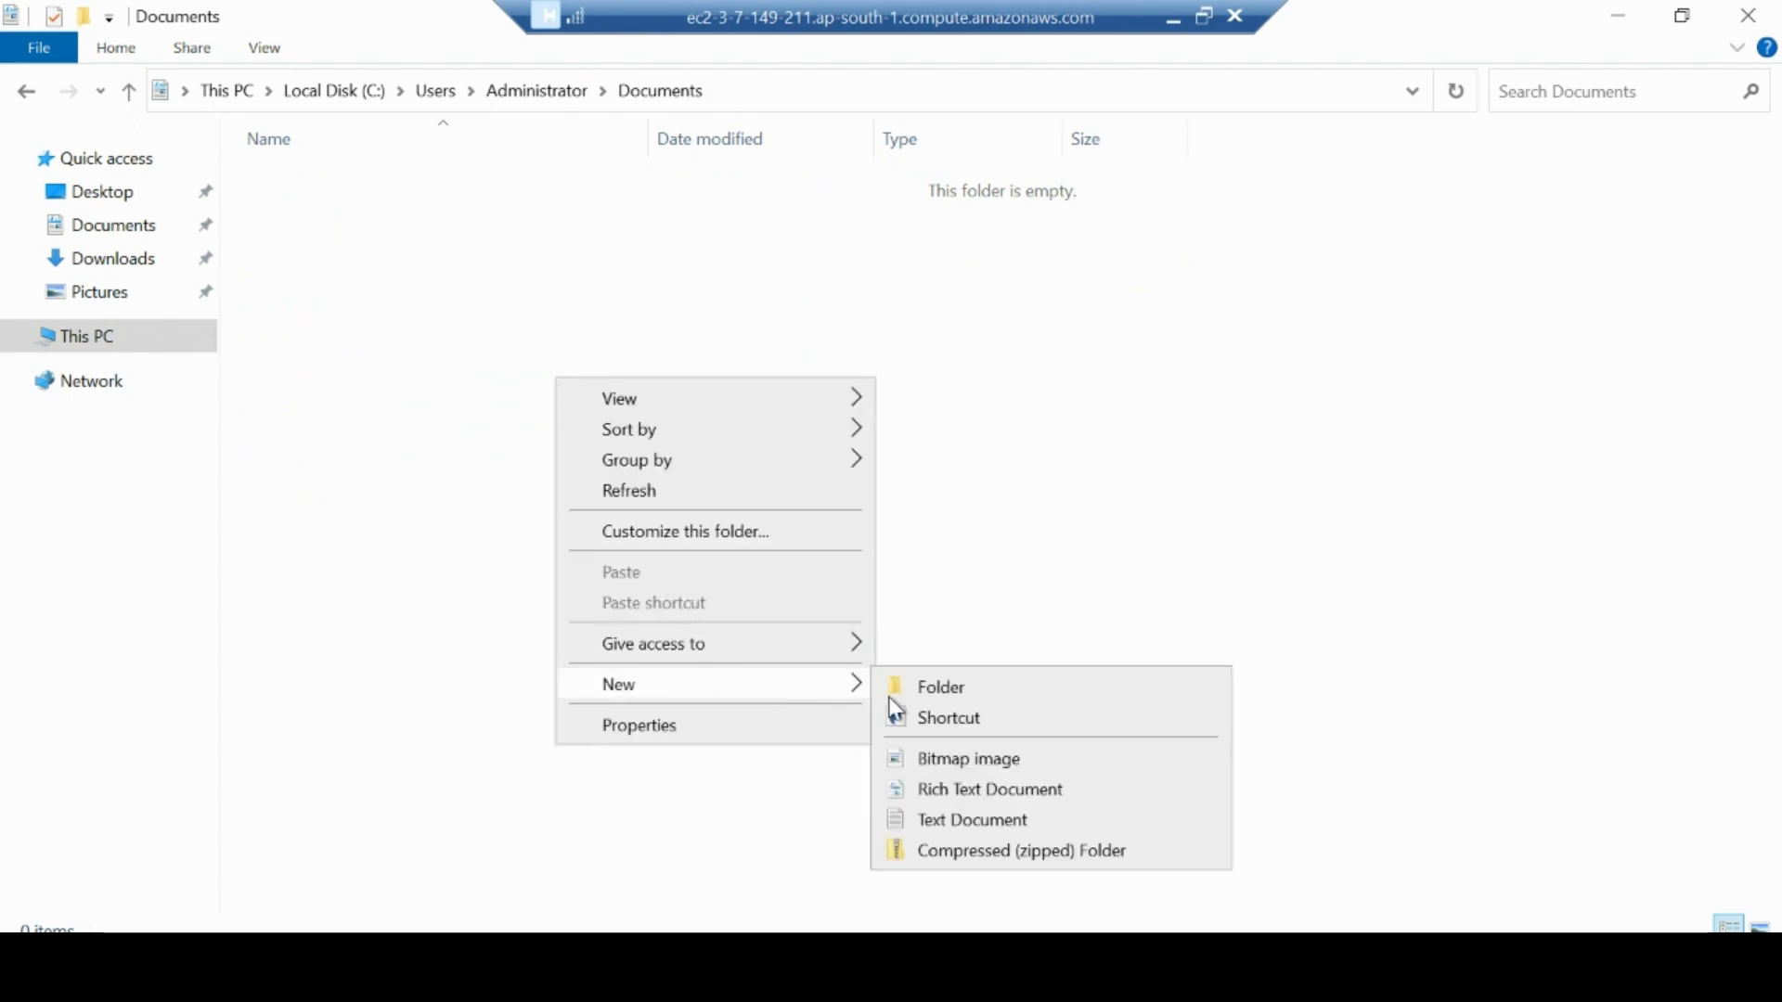
left_click(948, 820)
left_click(501, 334)
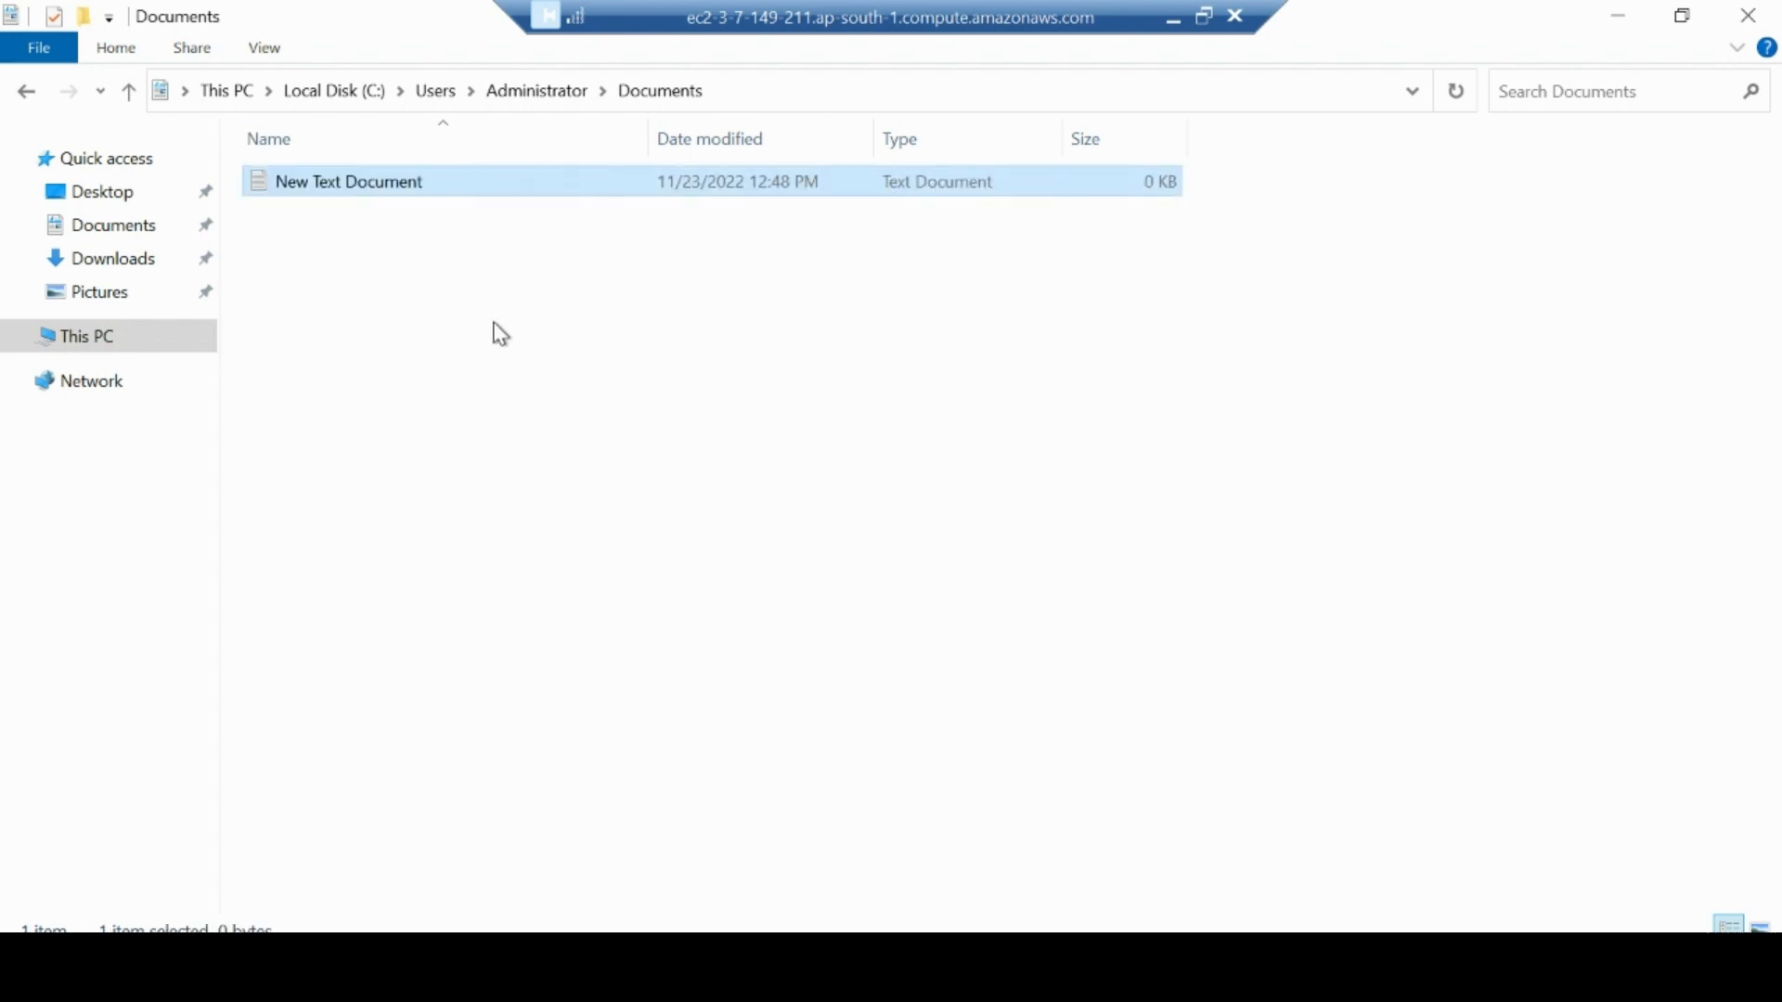
right_click(394, 182)
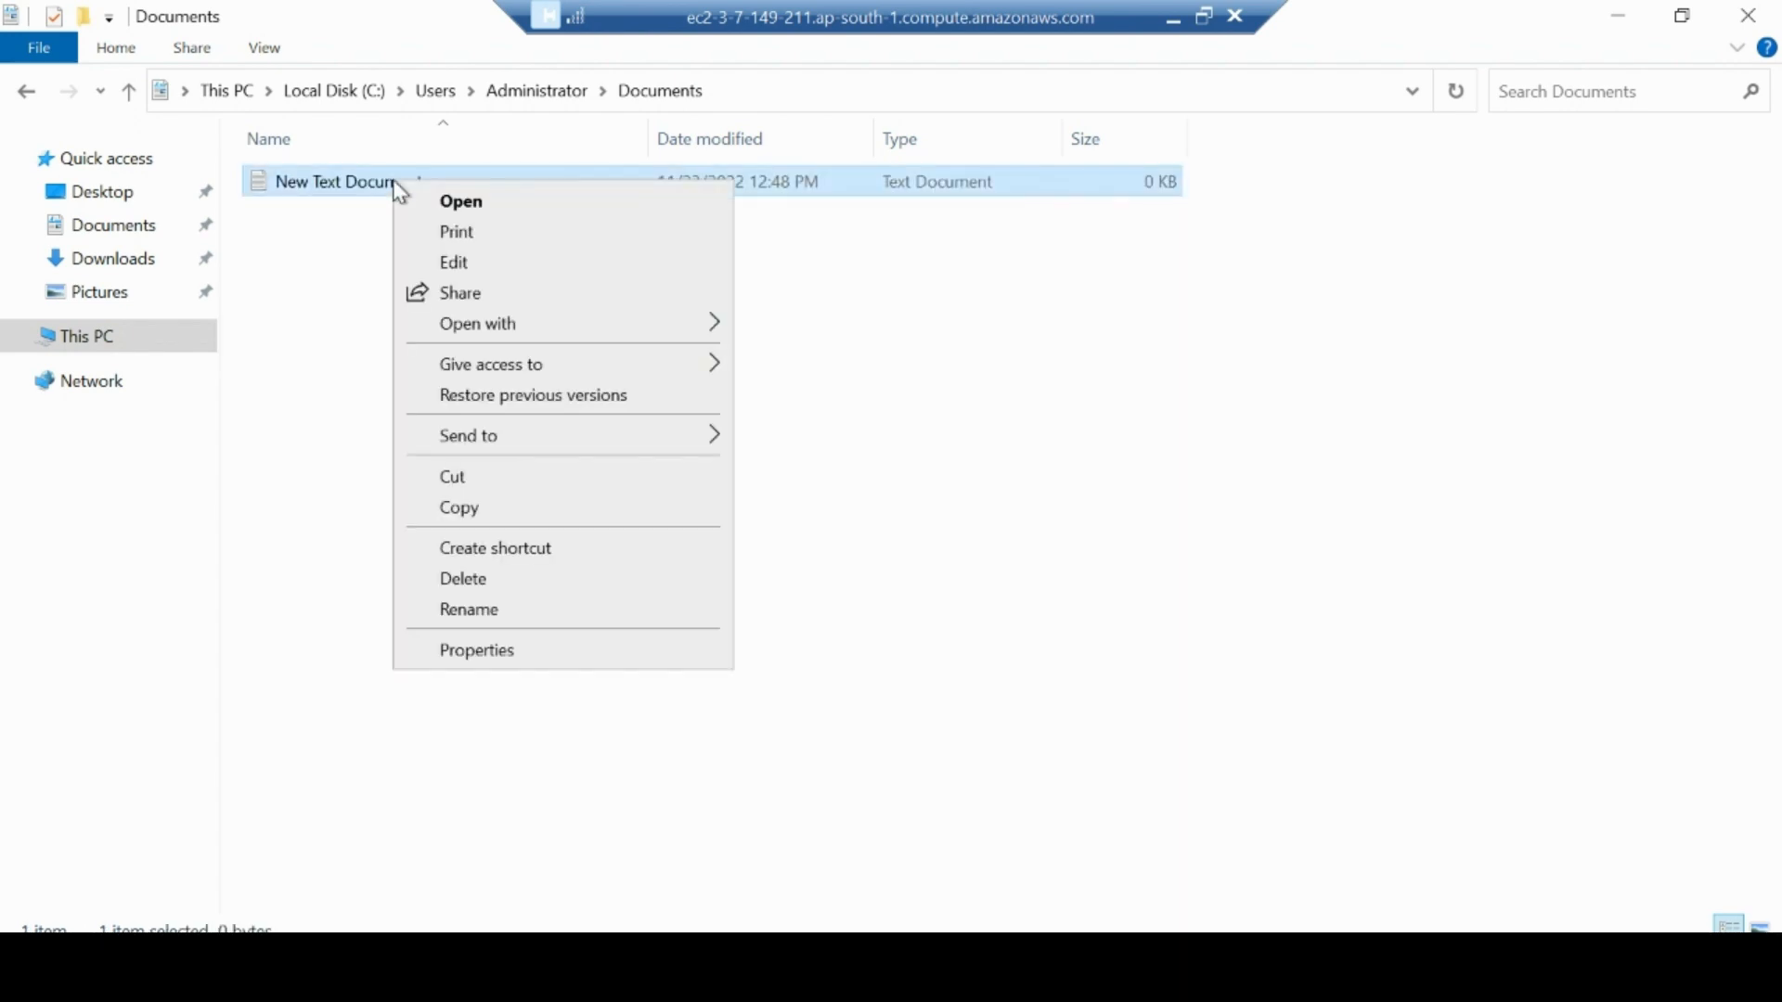
left_click(476, 614)
type("Rest")
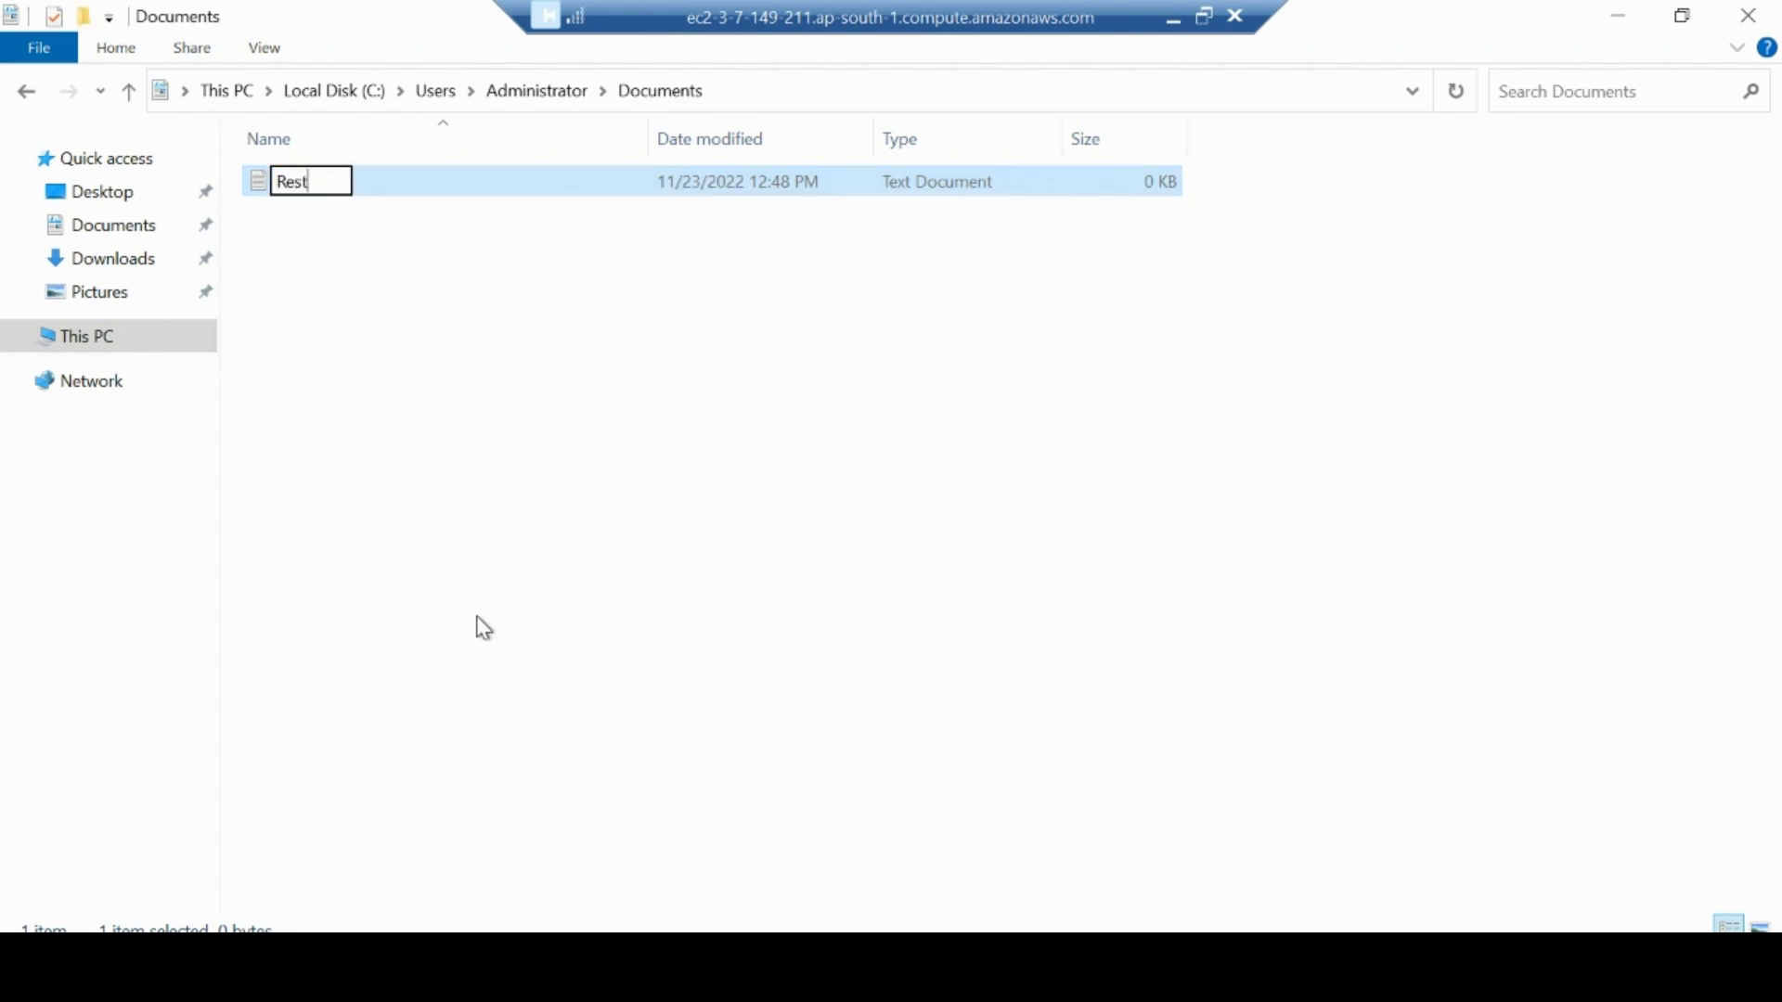
type("oreData")
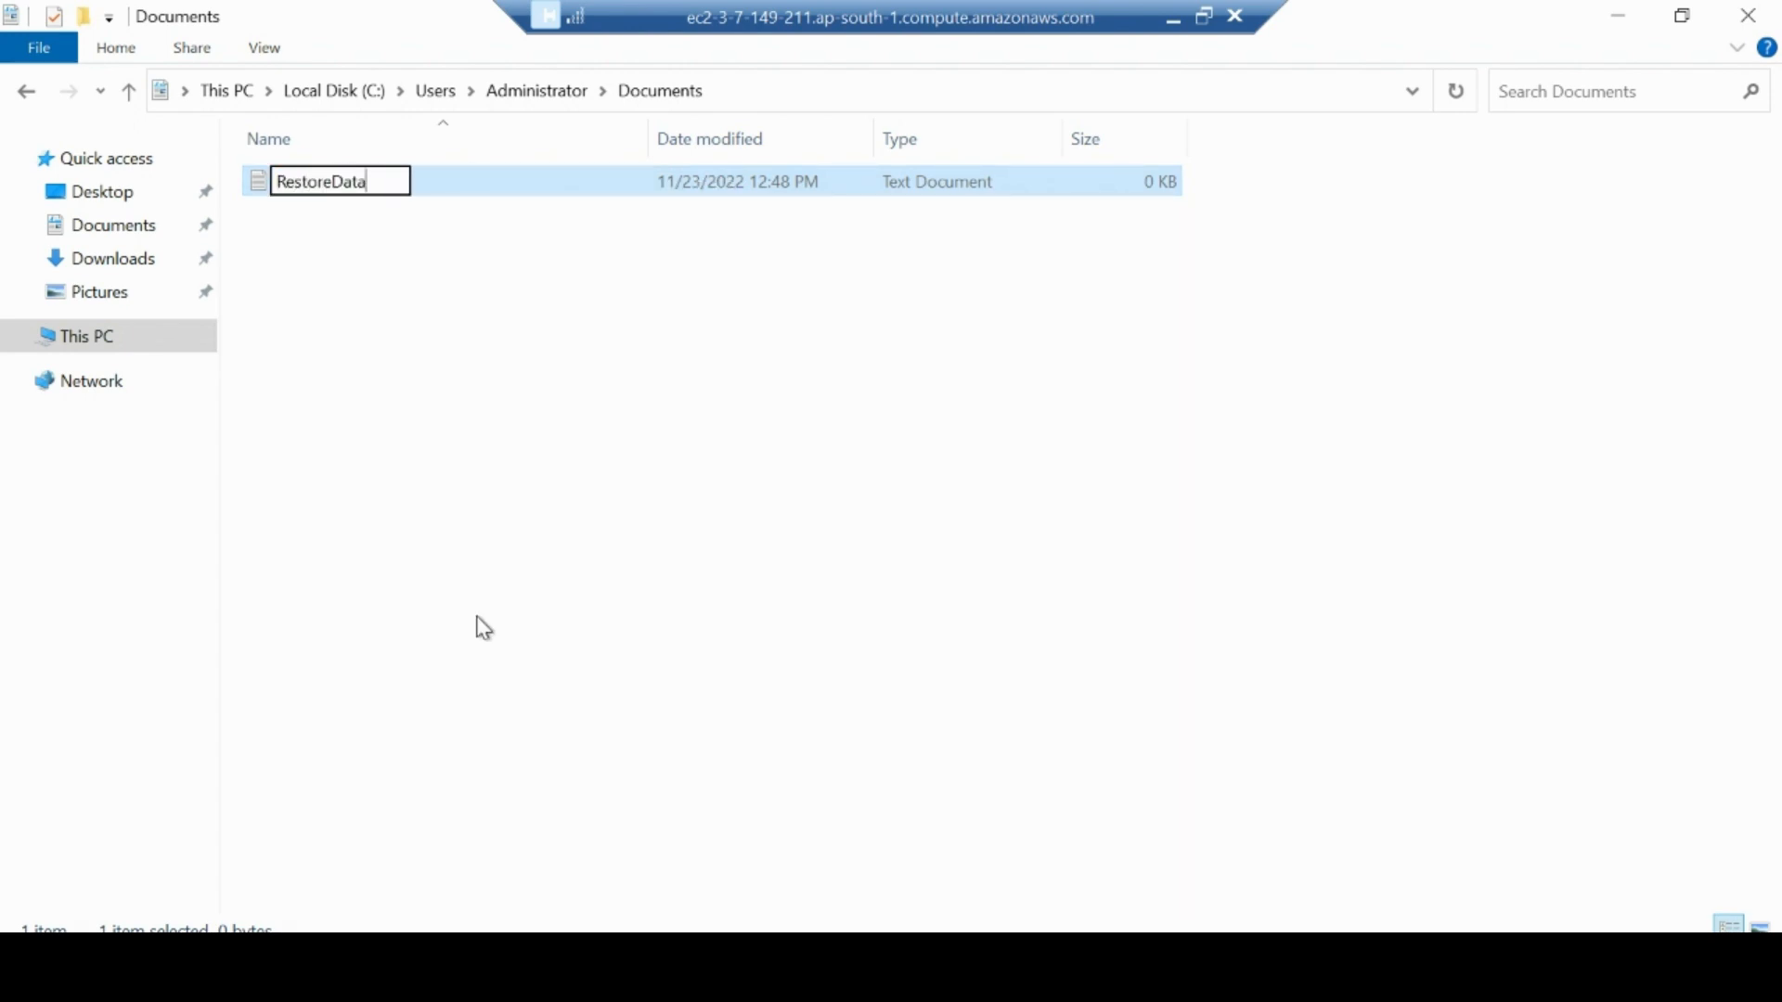
left_click(516, 536)
- Write "This is file I would like to keep forever." in the RestoreData file, then save and close it
double_click(338, 183)
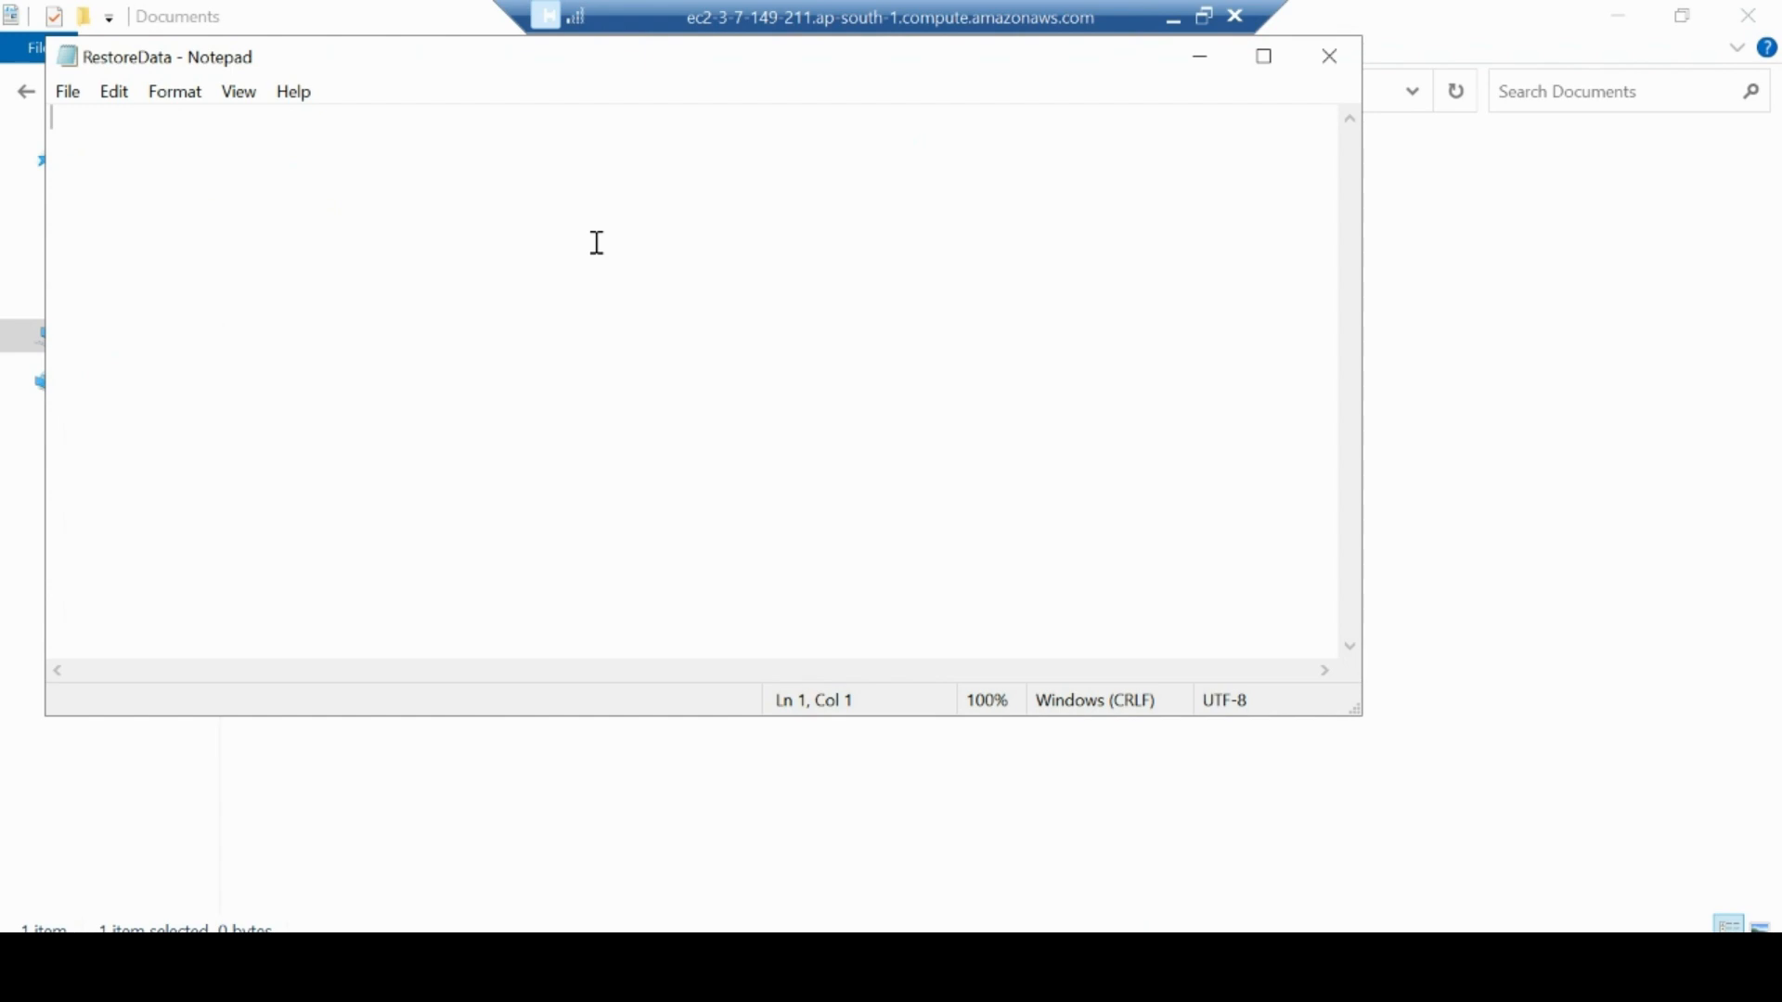
type("This")
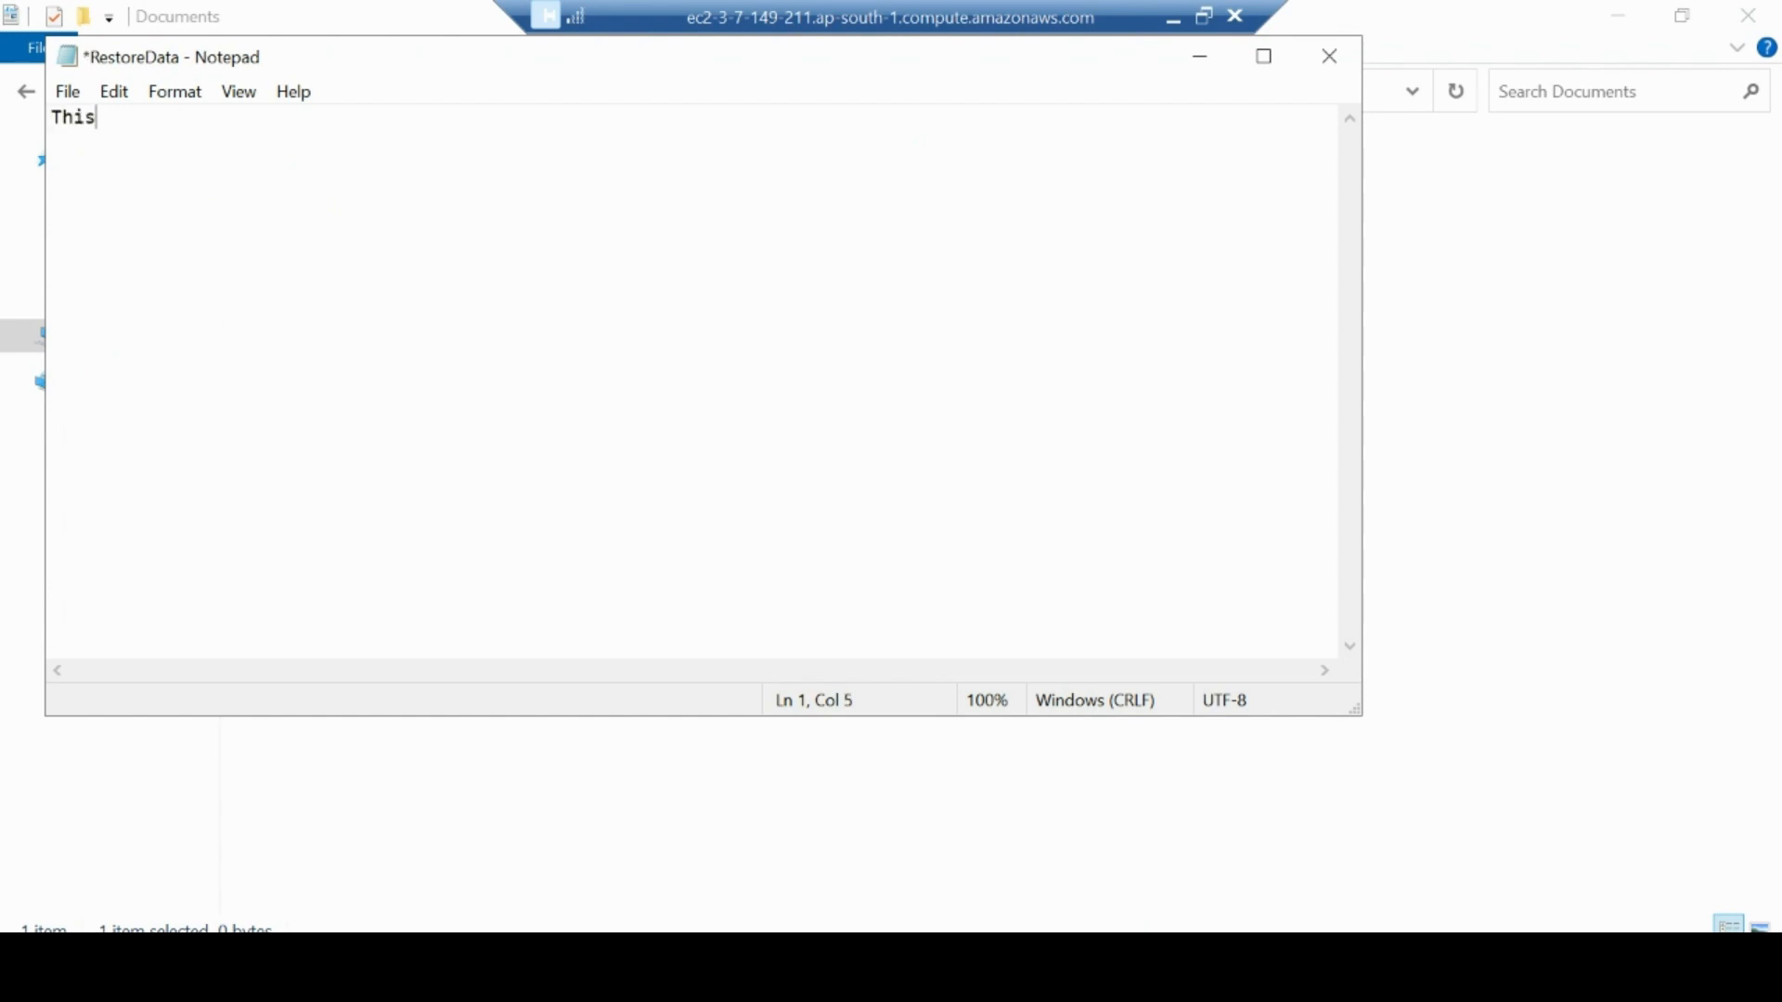
type(" is file I would like to keep forever")
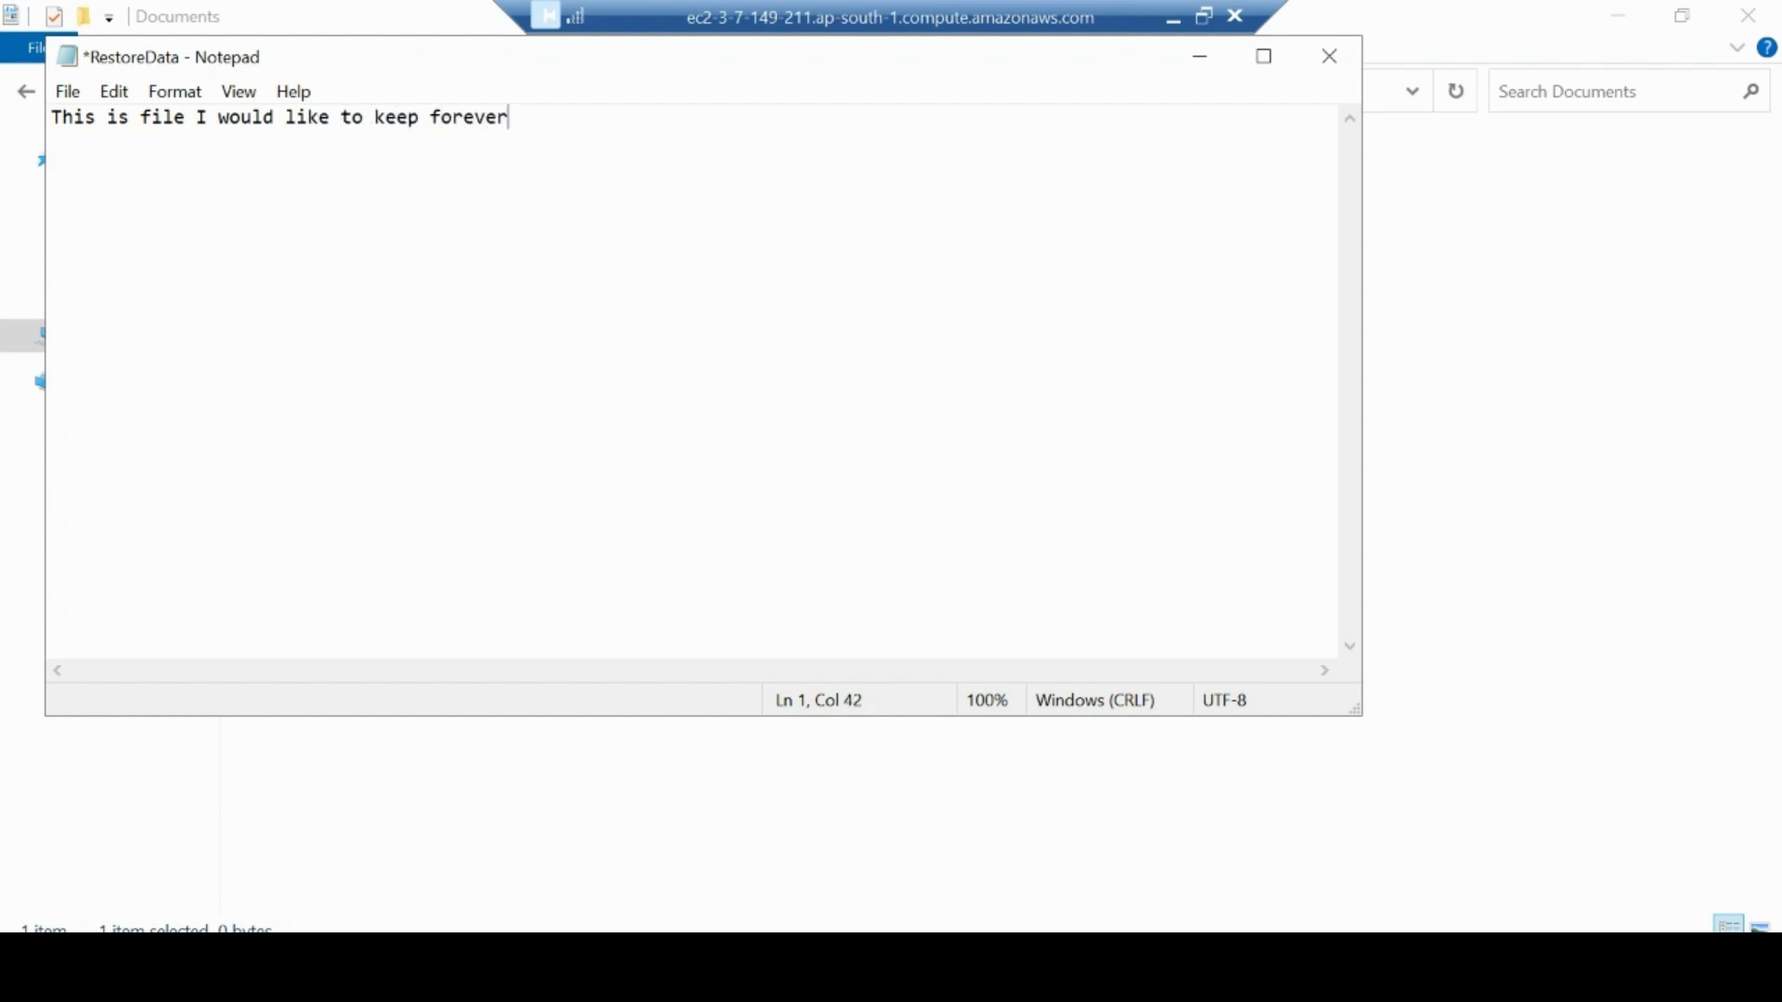
type(".")
left_click(67, 91)
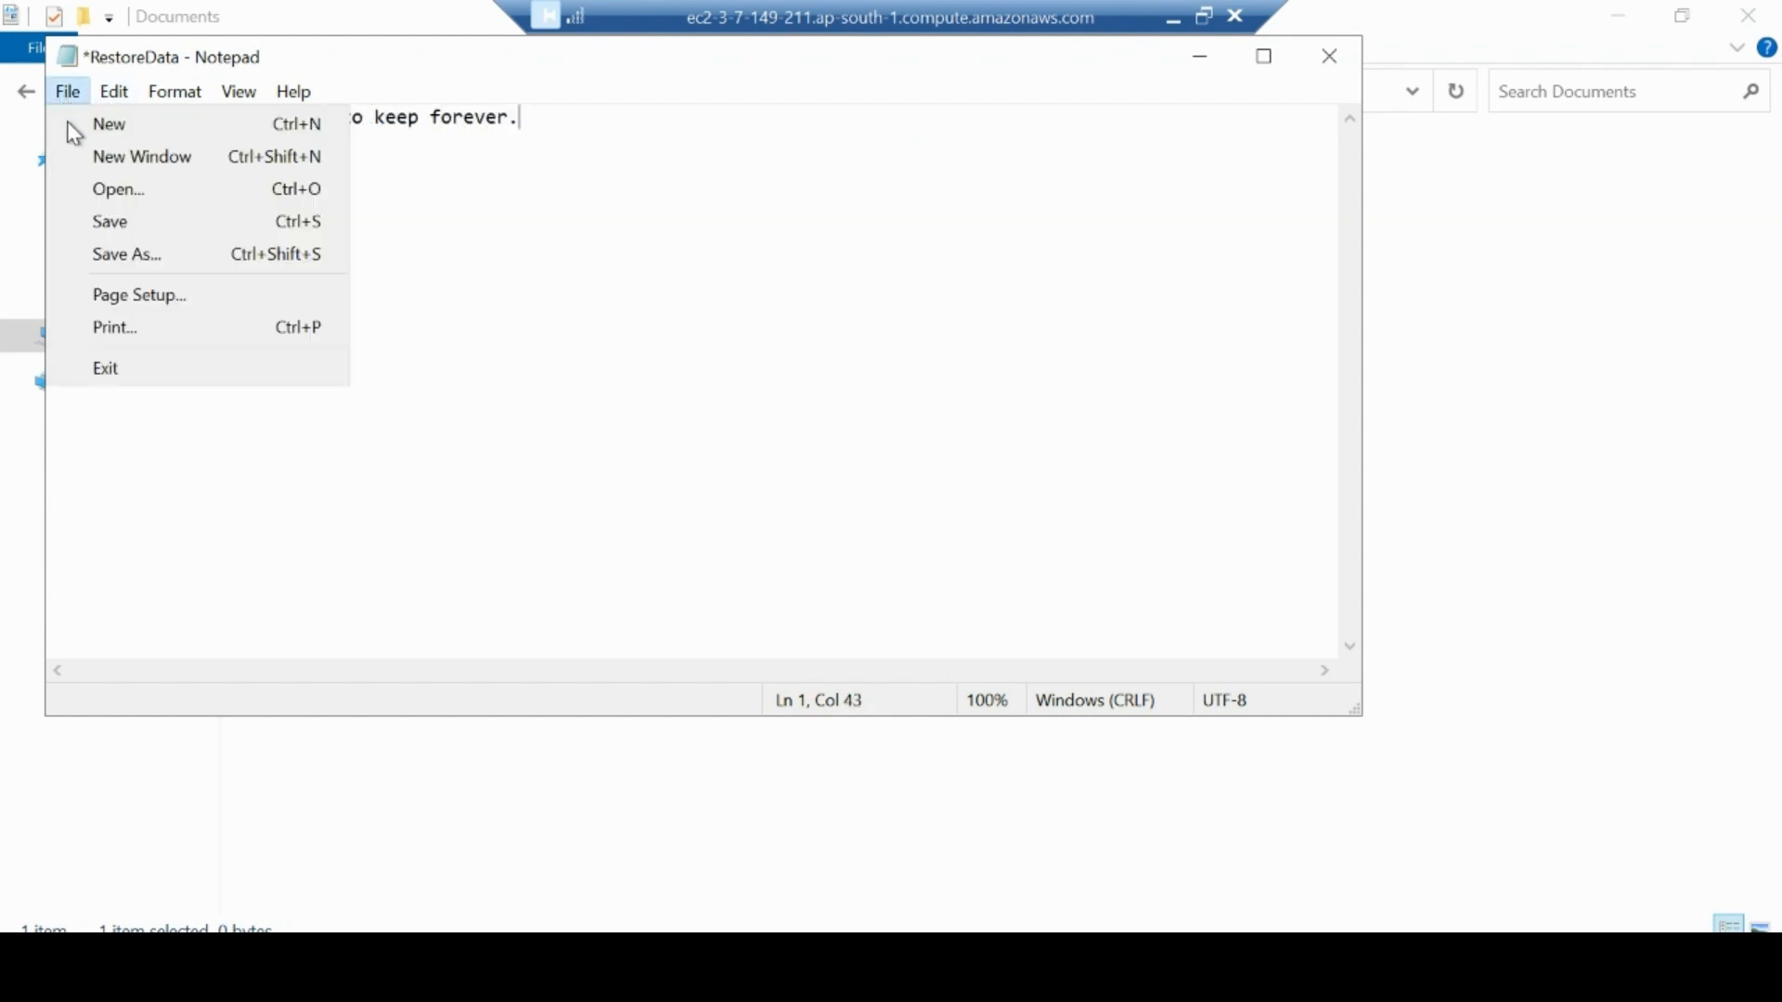
left_click(119, 234)
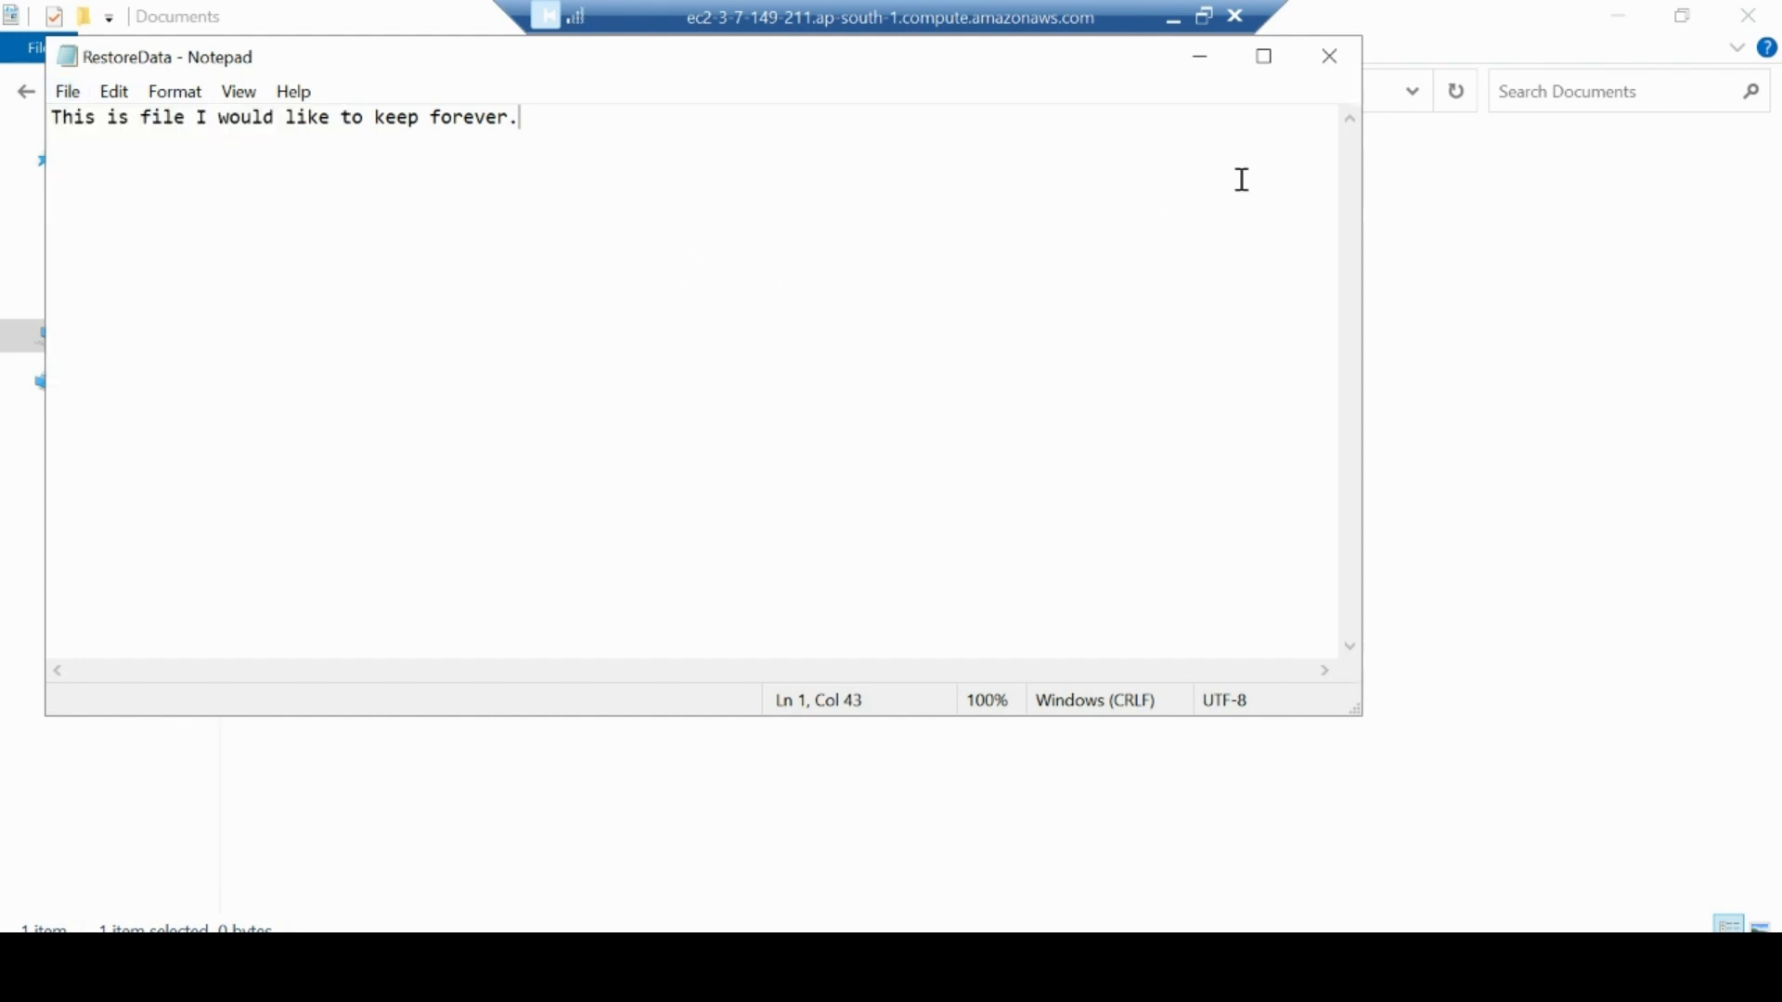
left_click(1329, 63)
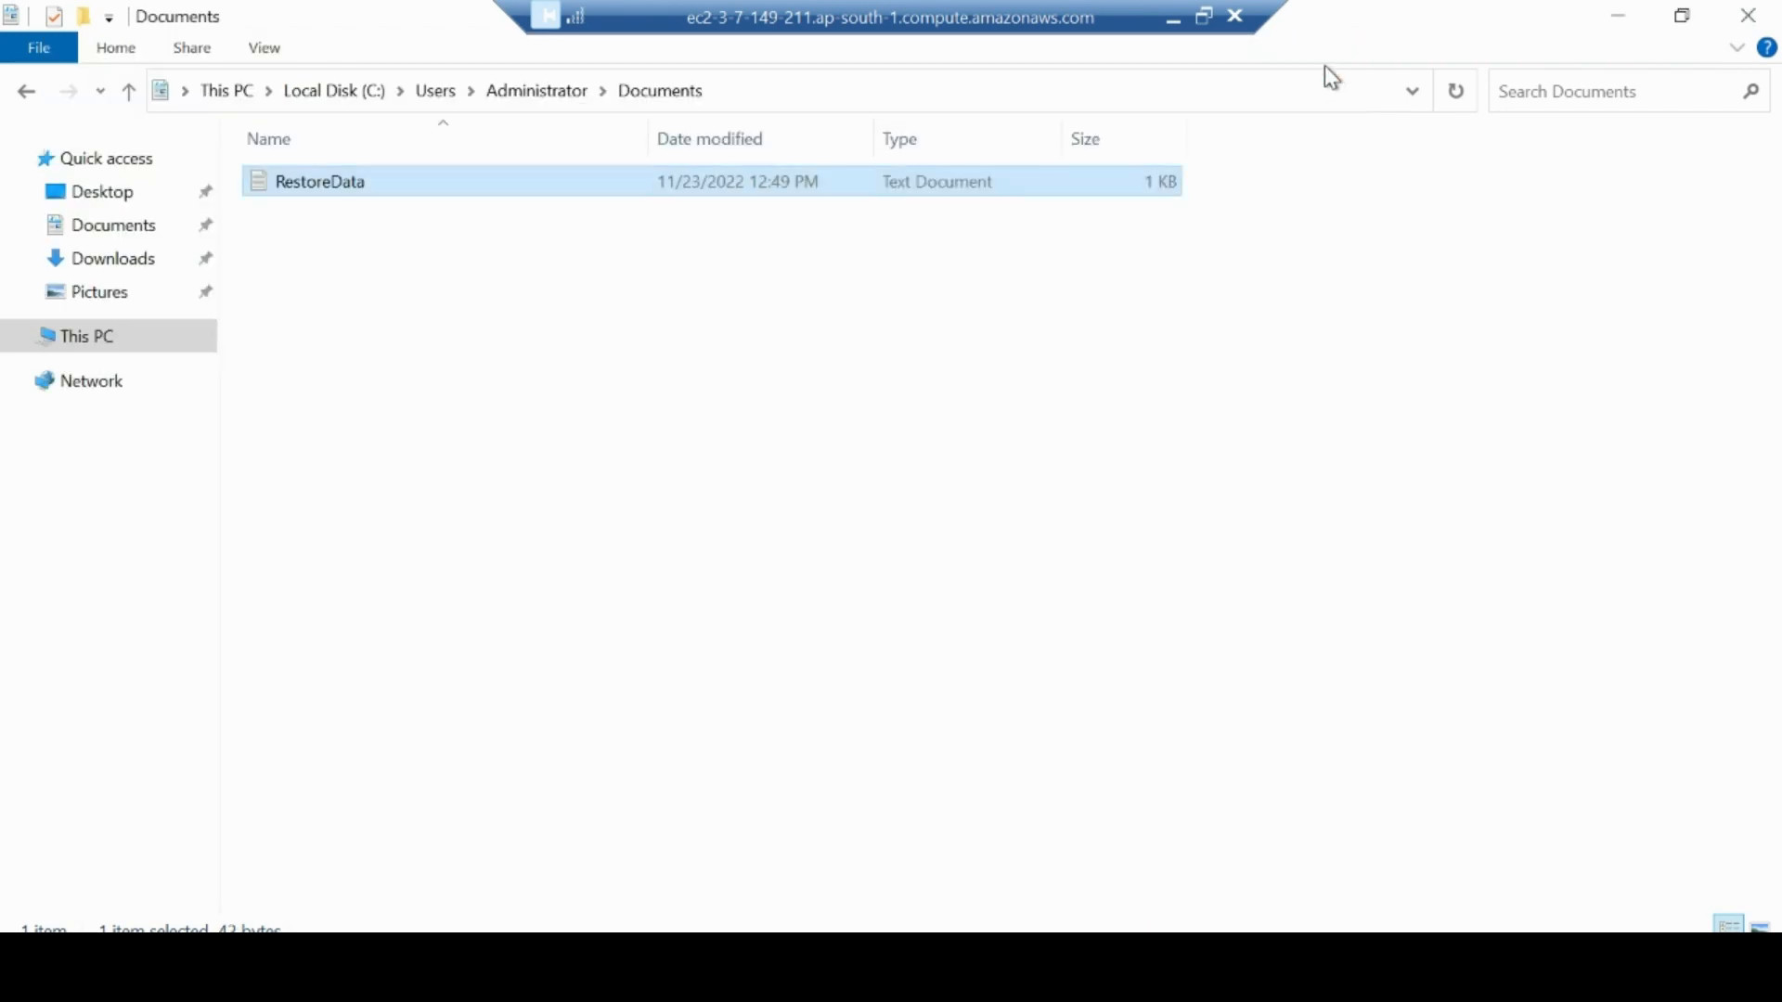
- Return to the AWS console in the browser and open the Windows instance's attached root volume in a new tab
left_click(1174, 28)
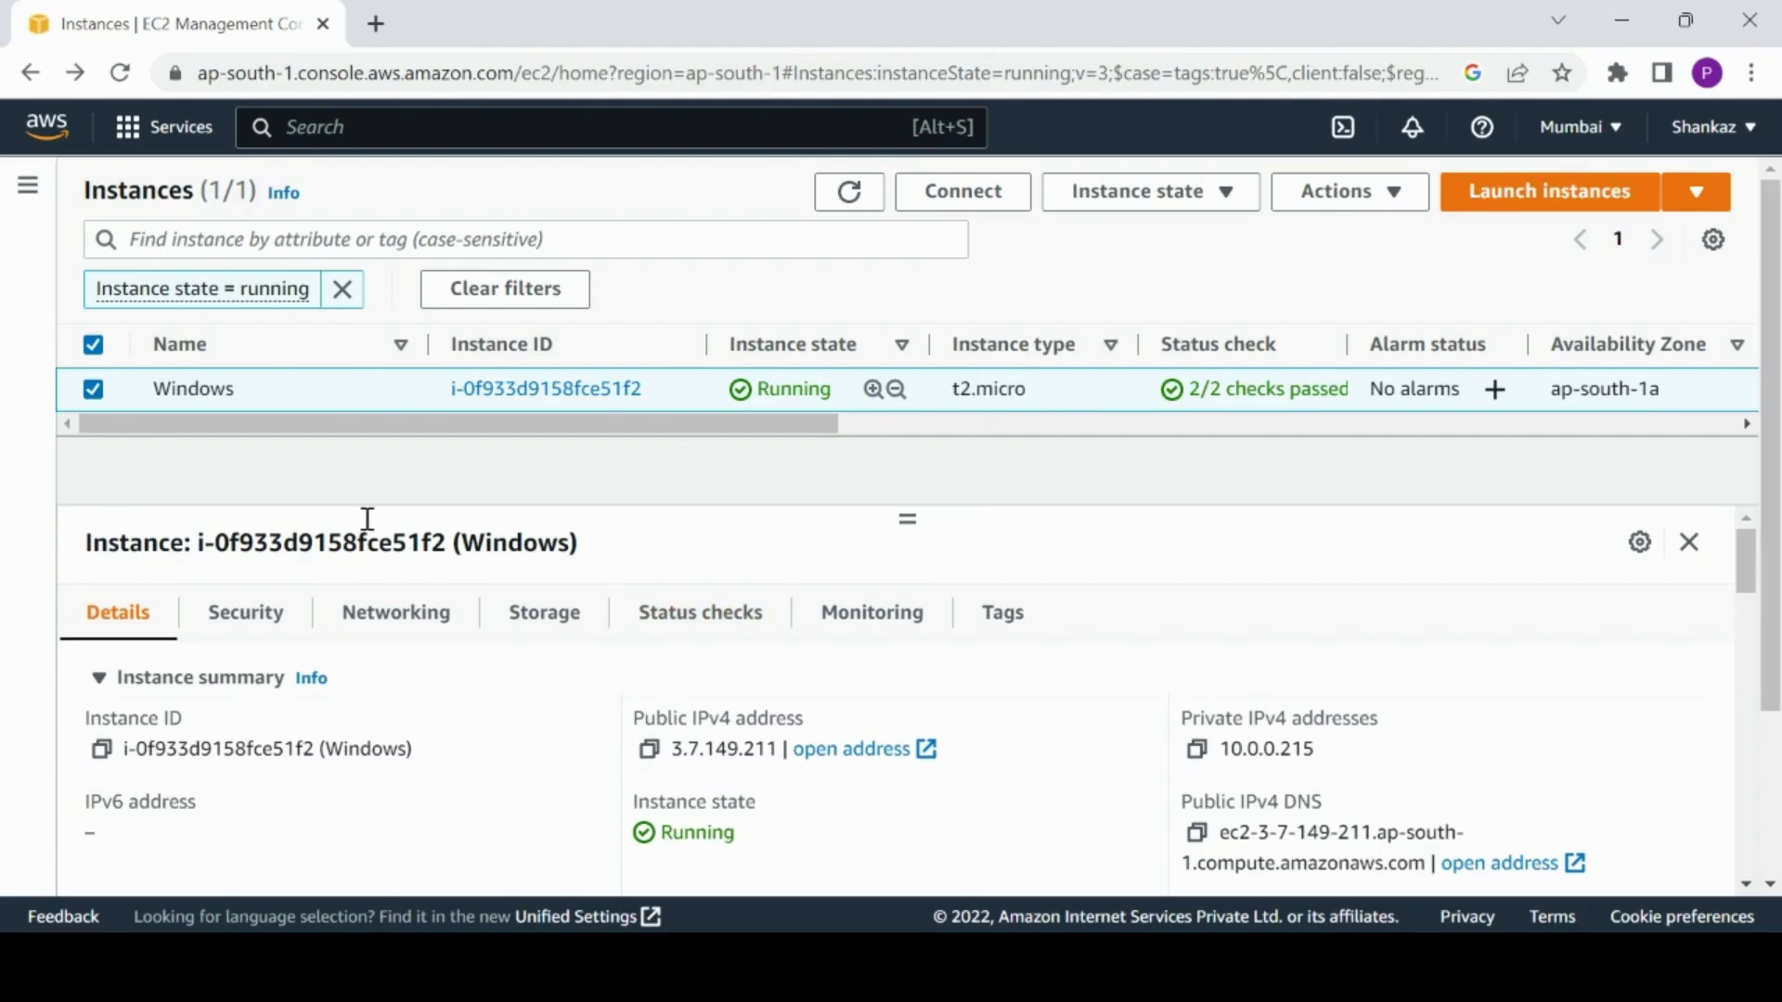
left_click(561, 641)
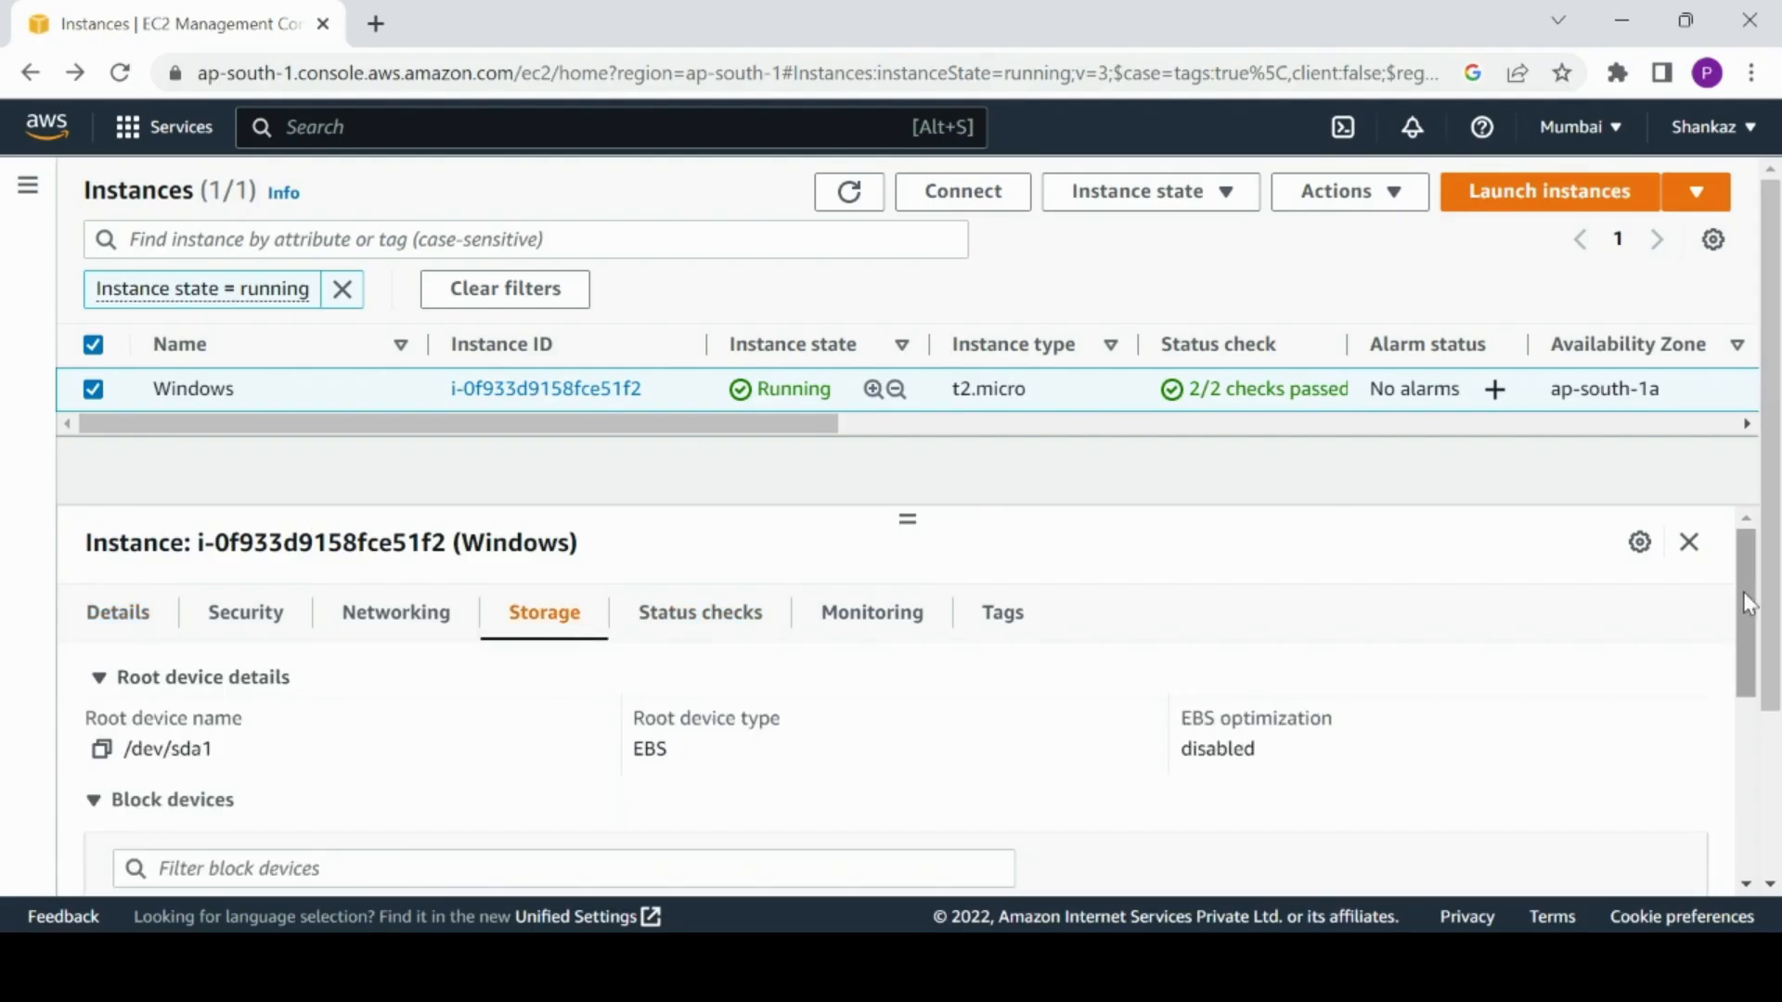
left_click_drag(1743, 584, 1747, 707)
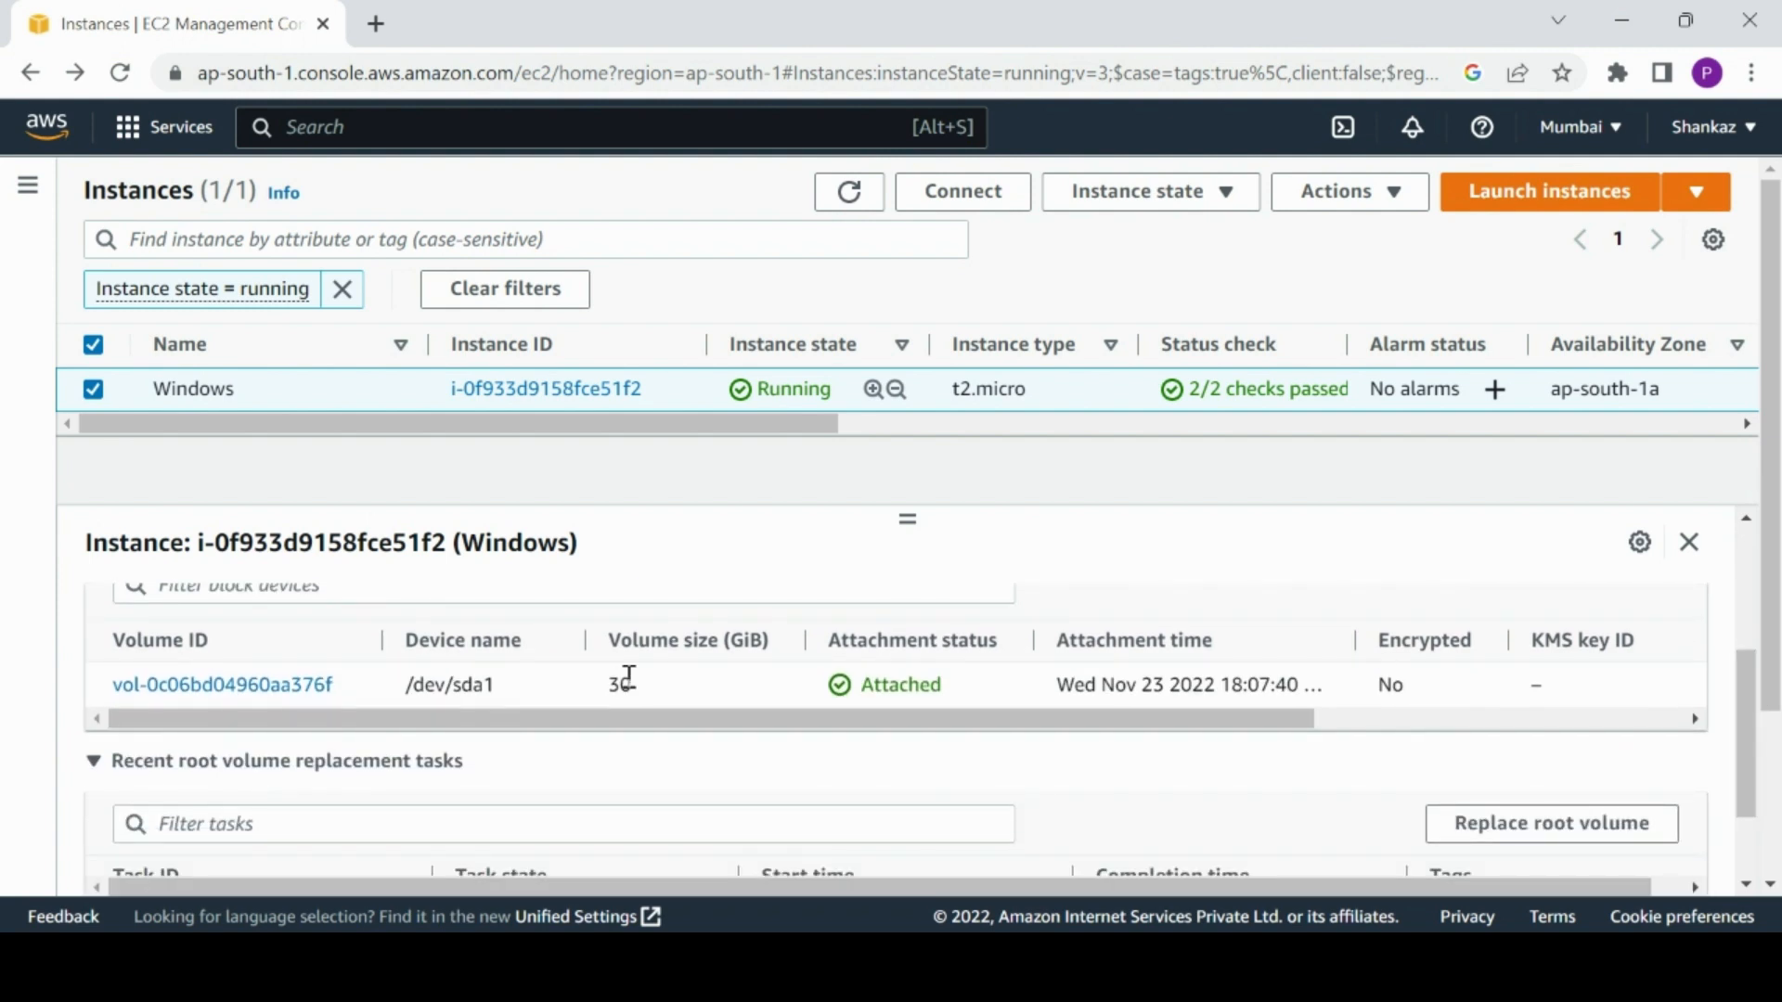
left_click(297, 695, "ctrl")
left_click(512, 12)
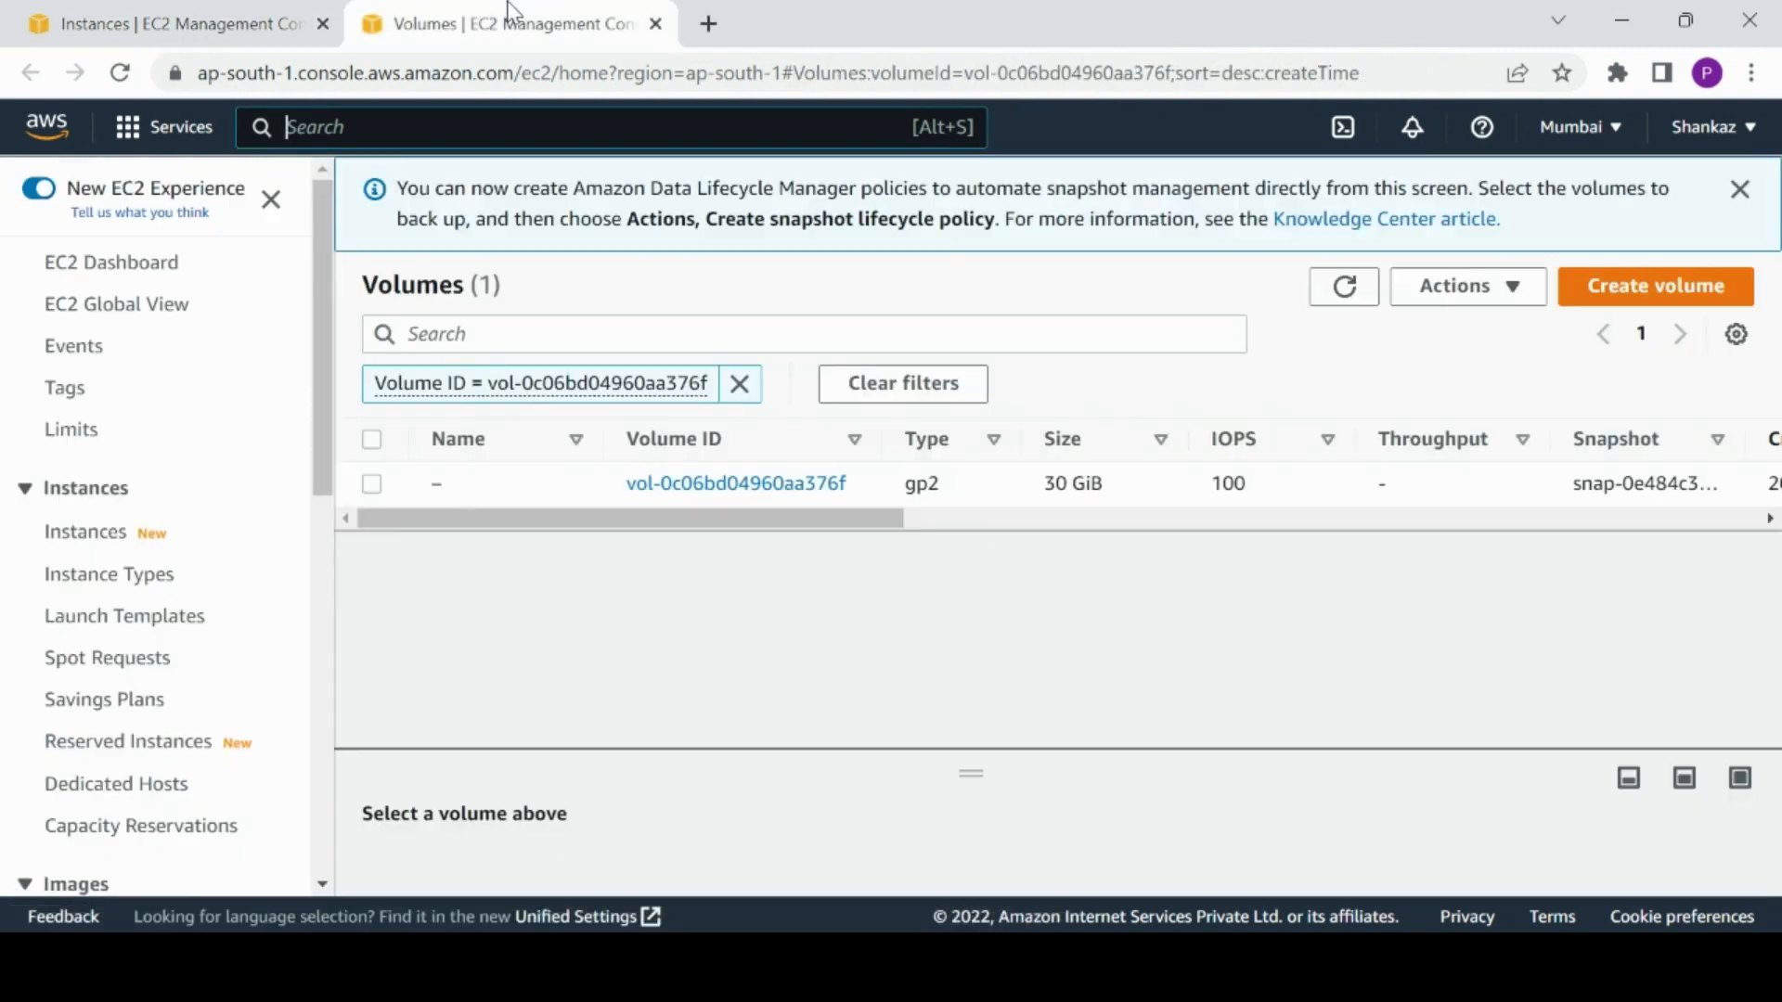
- Create a snapshot of the Windows instance's 30 GiB volume without a description or tags
left_click(371, 483)
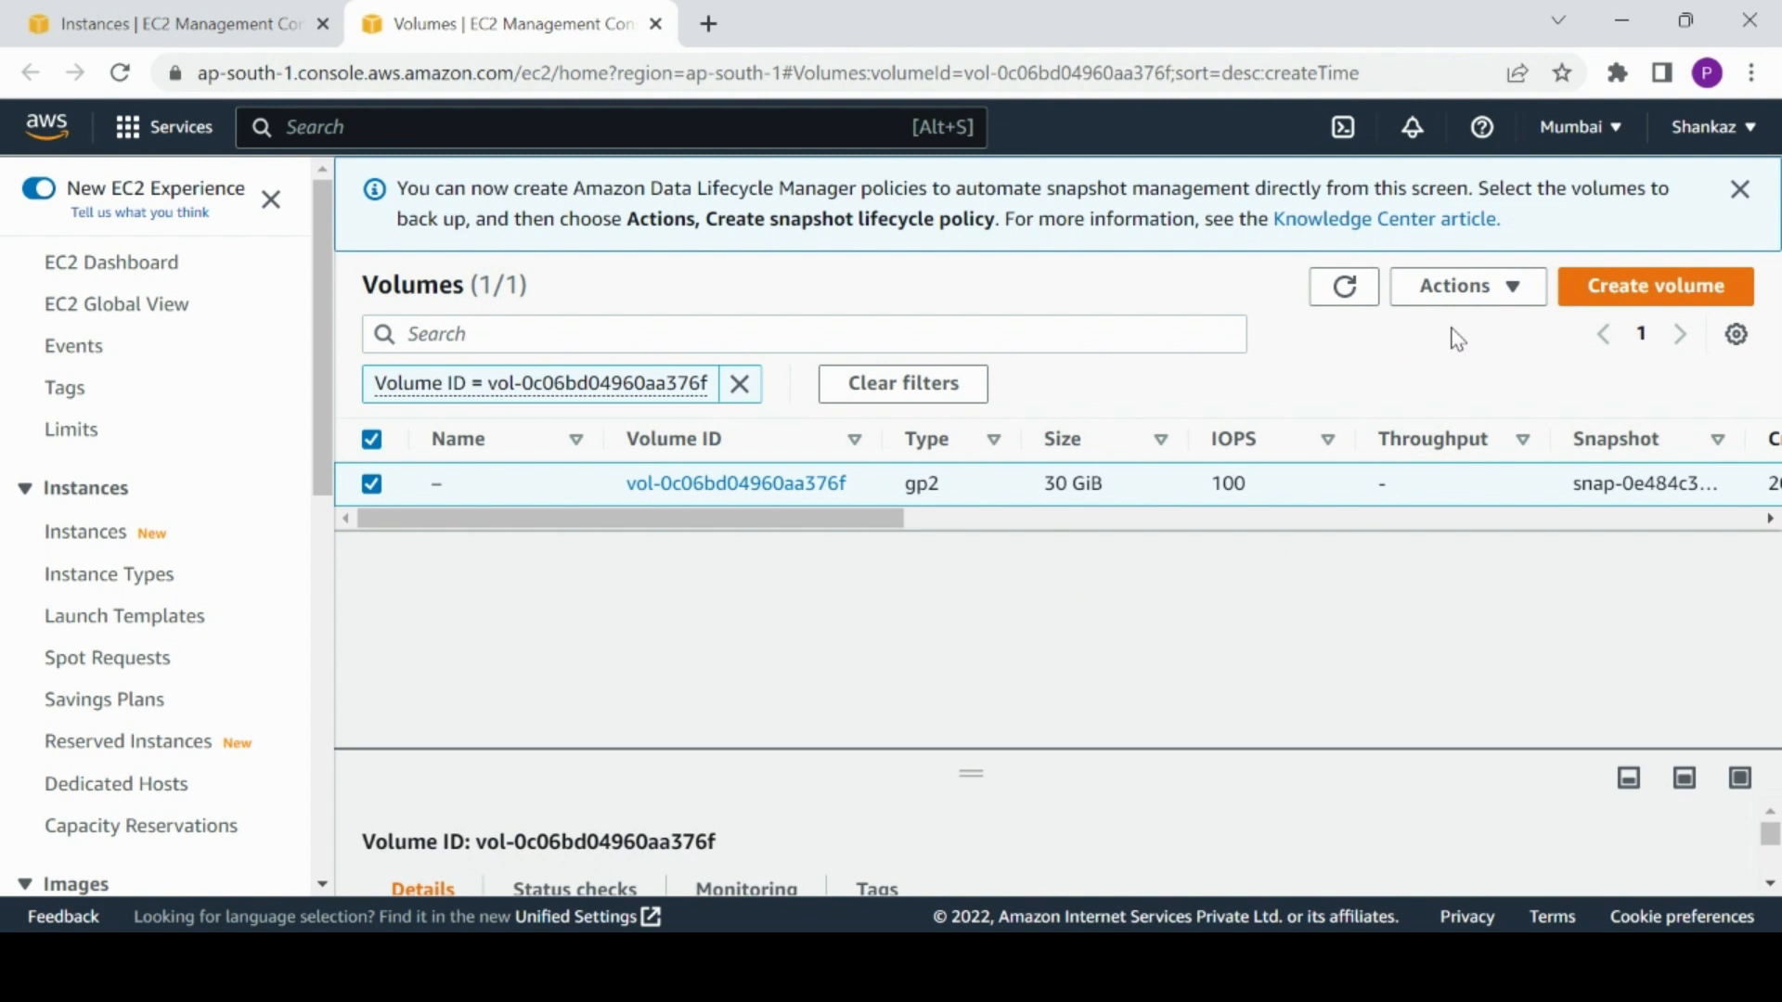
left_click(1457, 295)
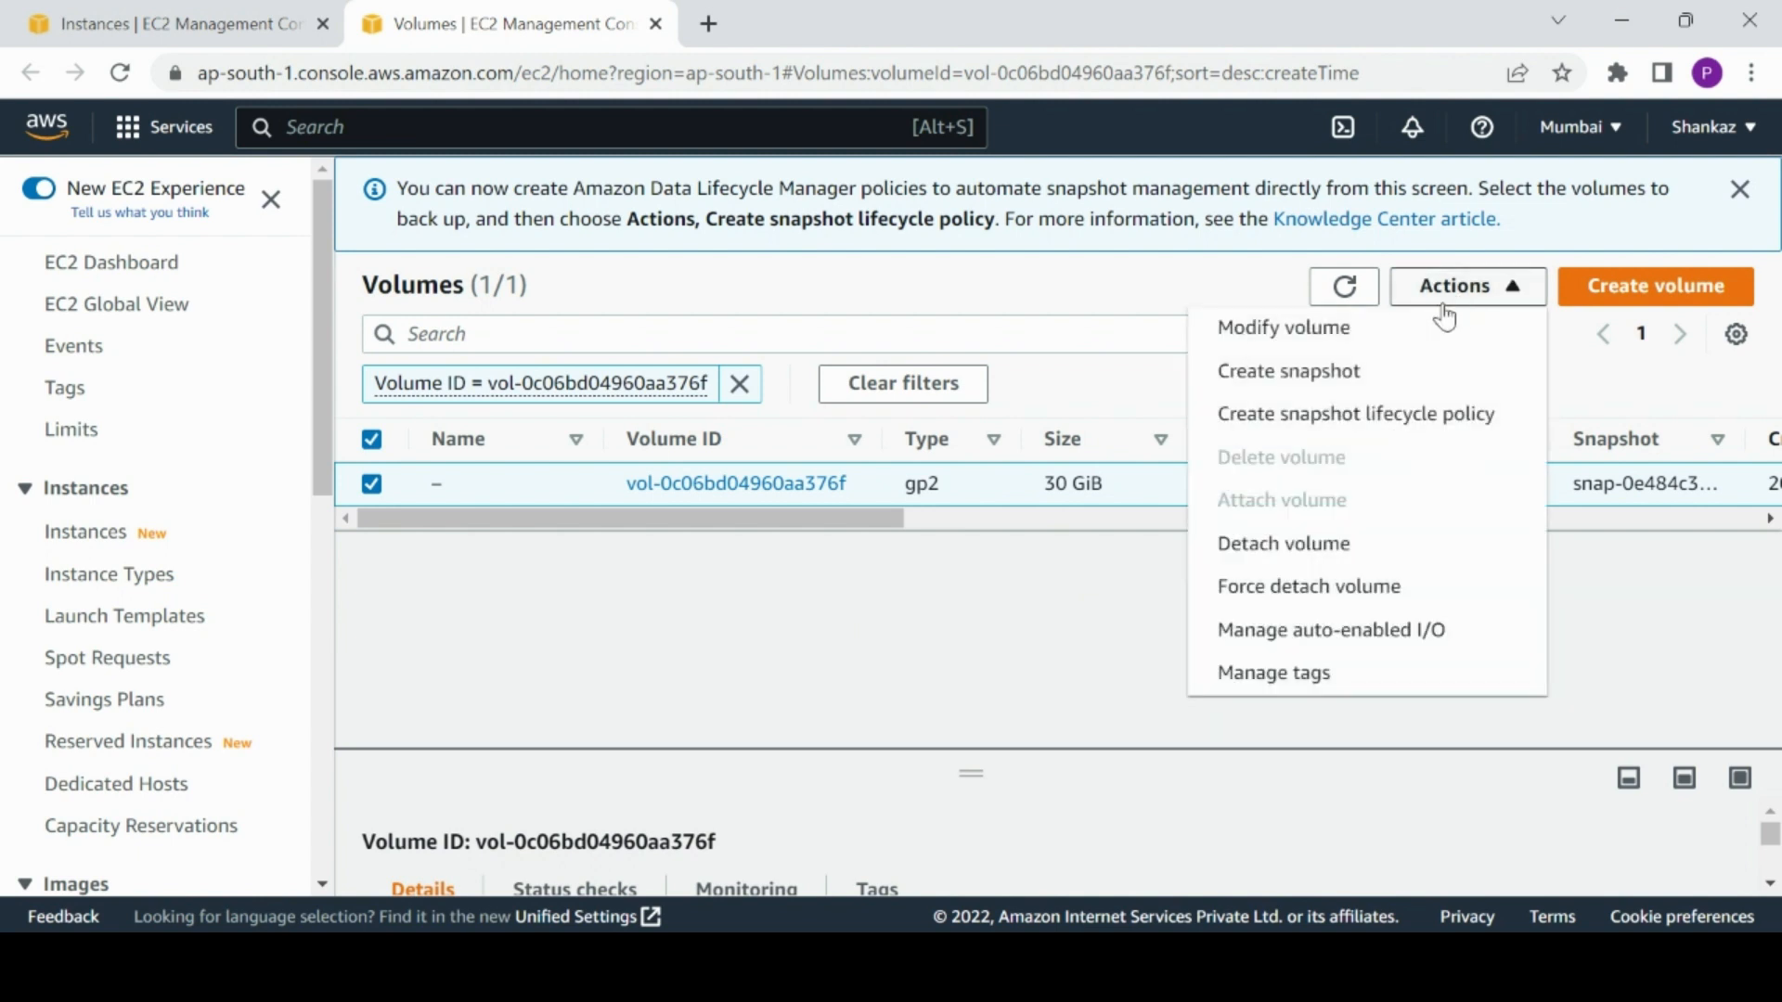
left_click(1334, 373)
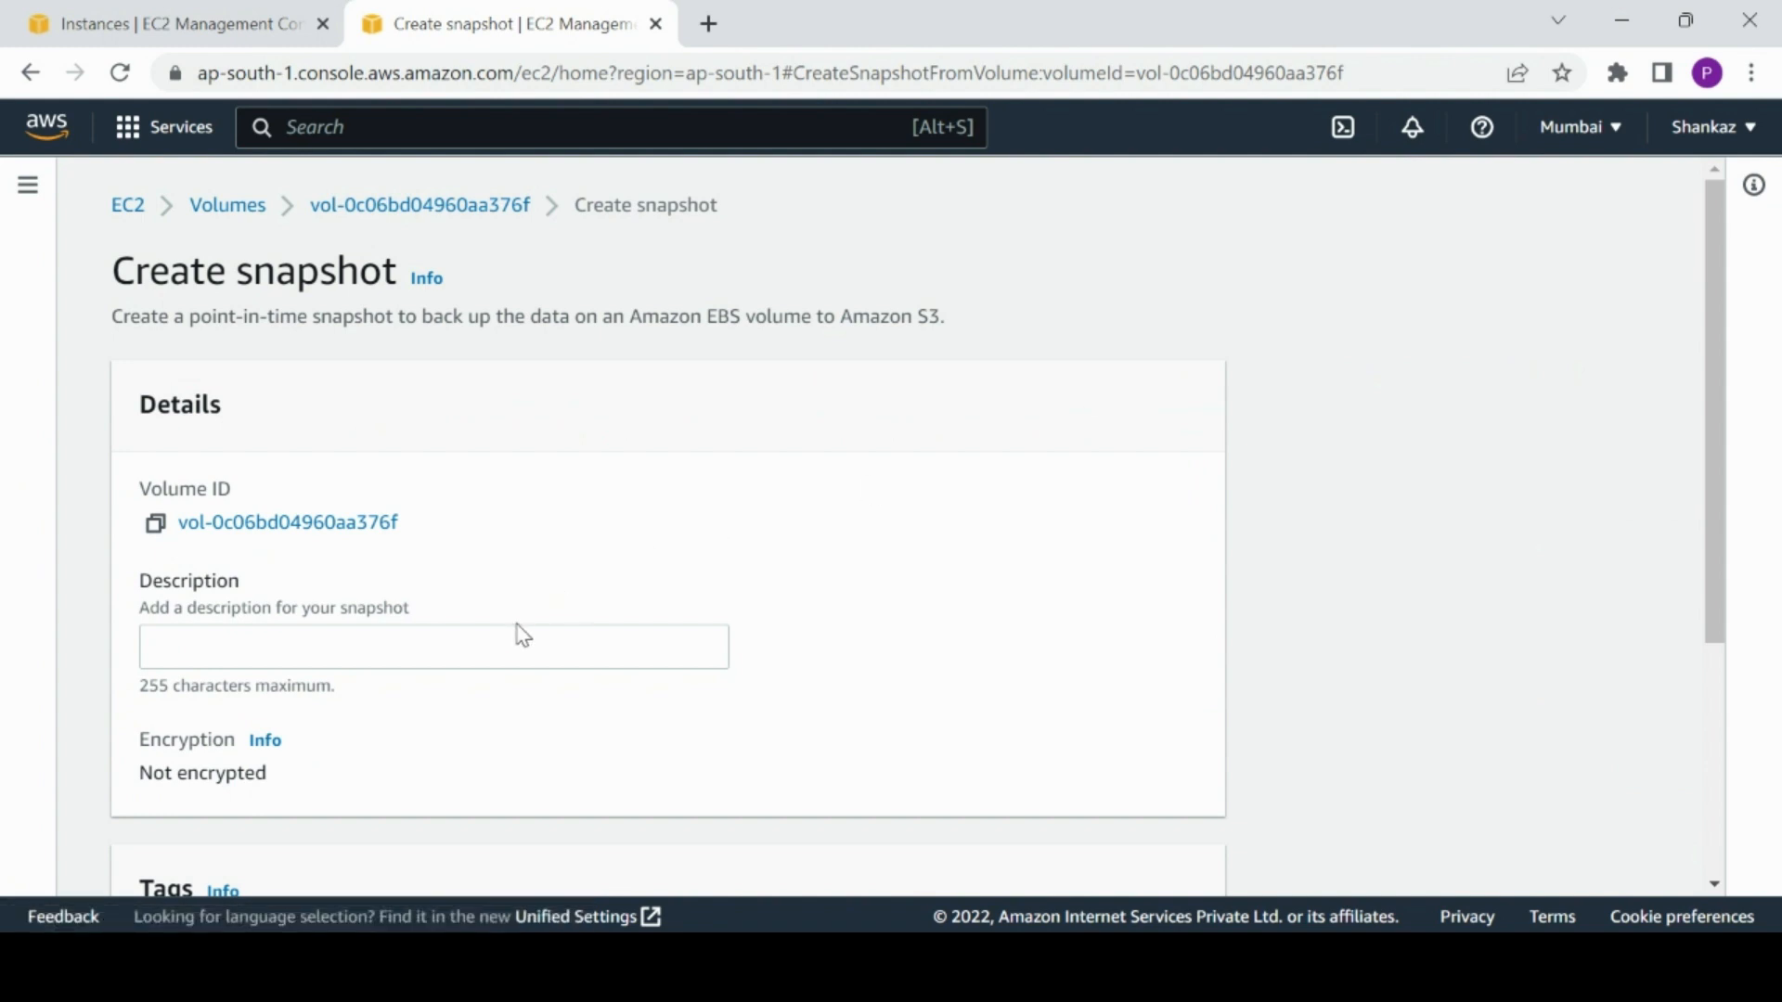
left_click_drag(1718, 525, 1738, 846)
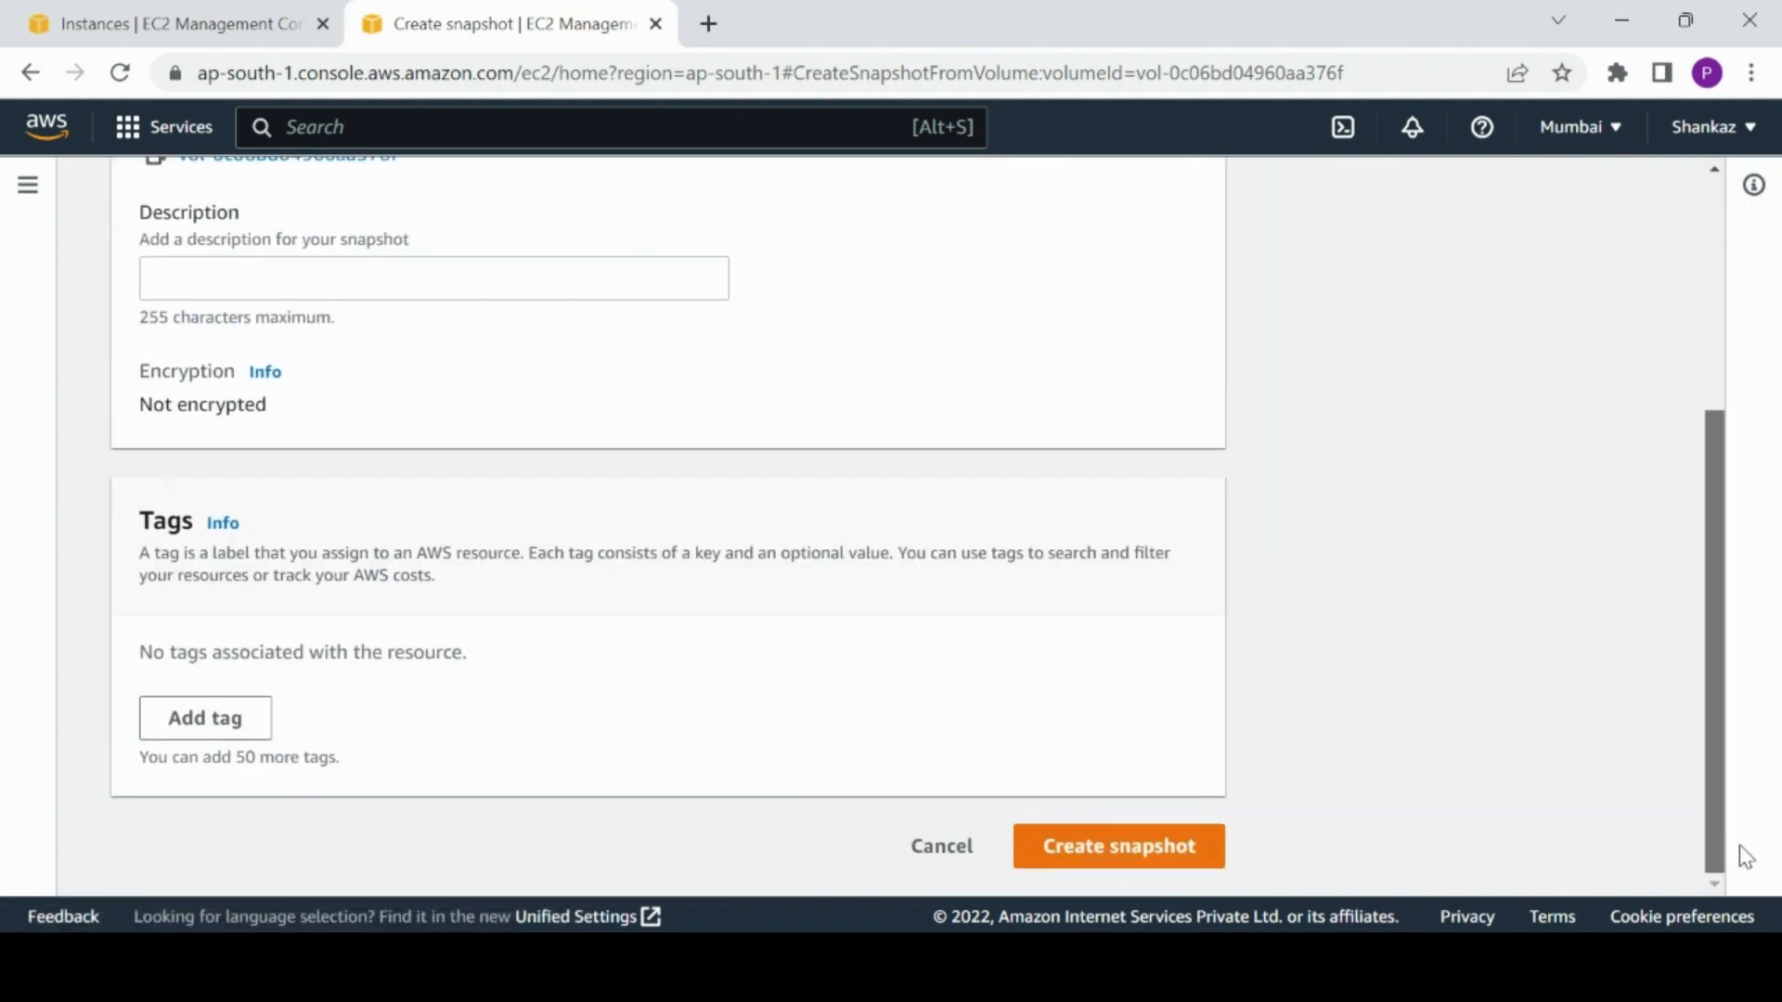
left_click(1114, 849)
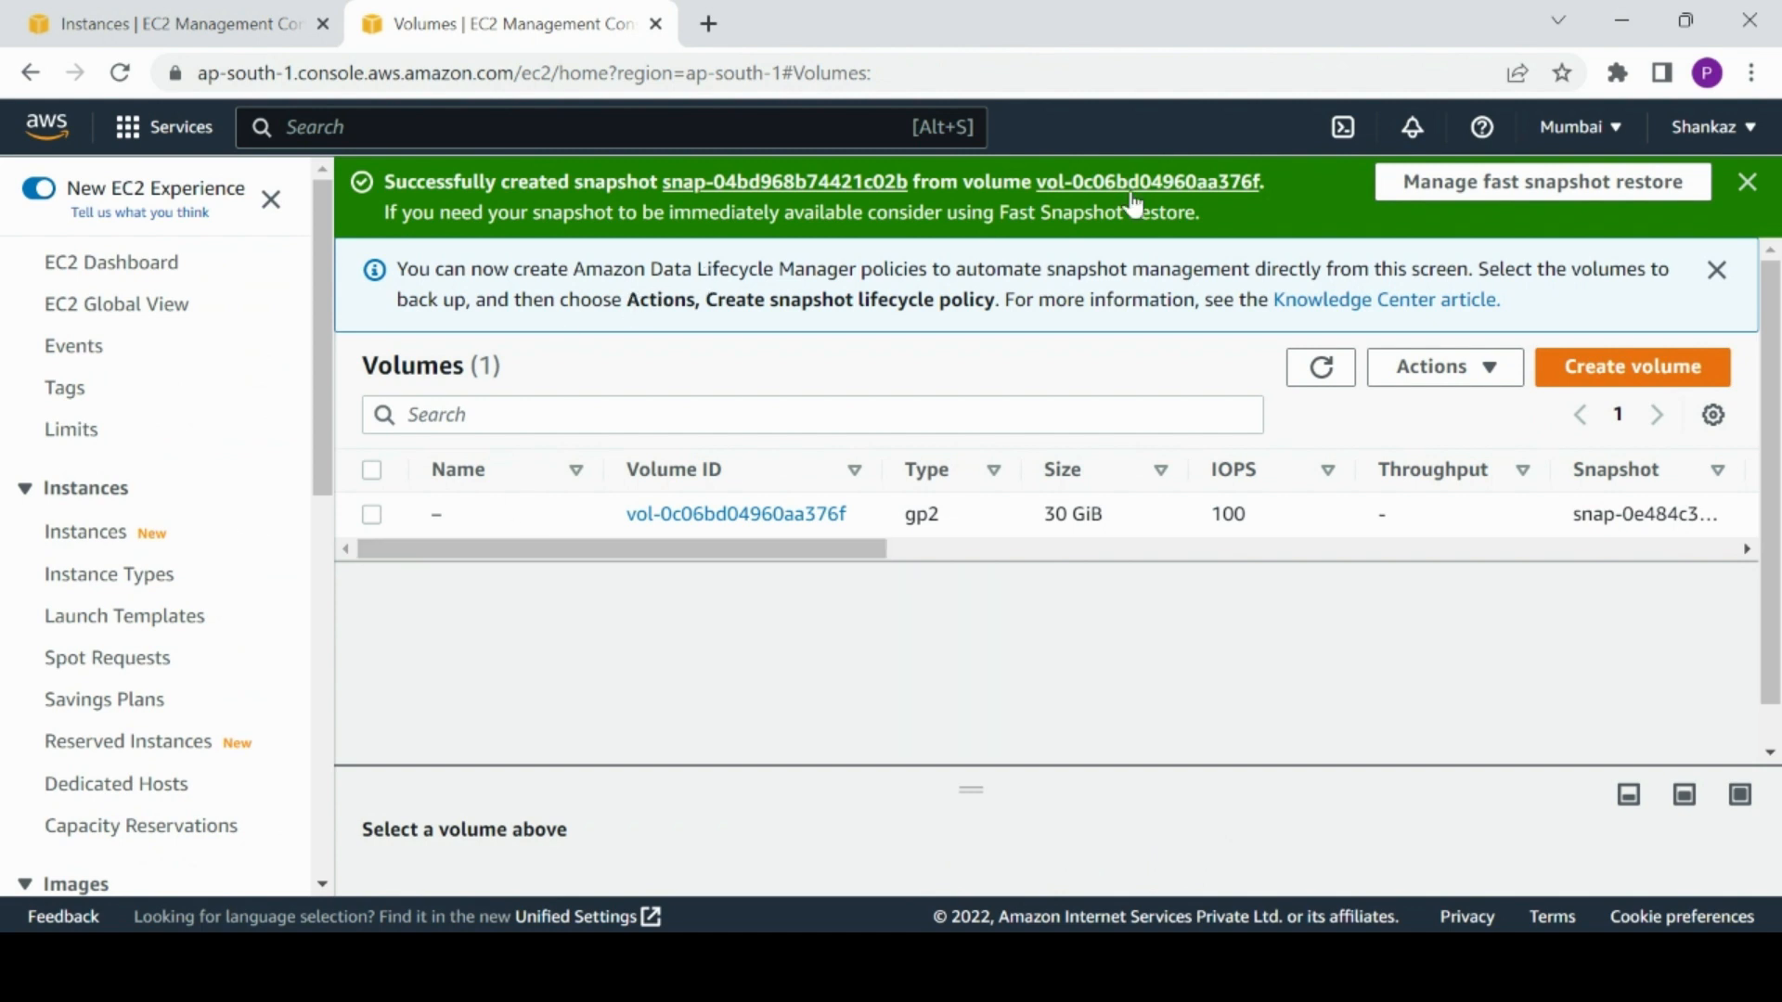
- Check the new snapshot's progress and status on its details page and in the Snapshots list, refreshing the data
left_click(850, 182)
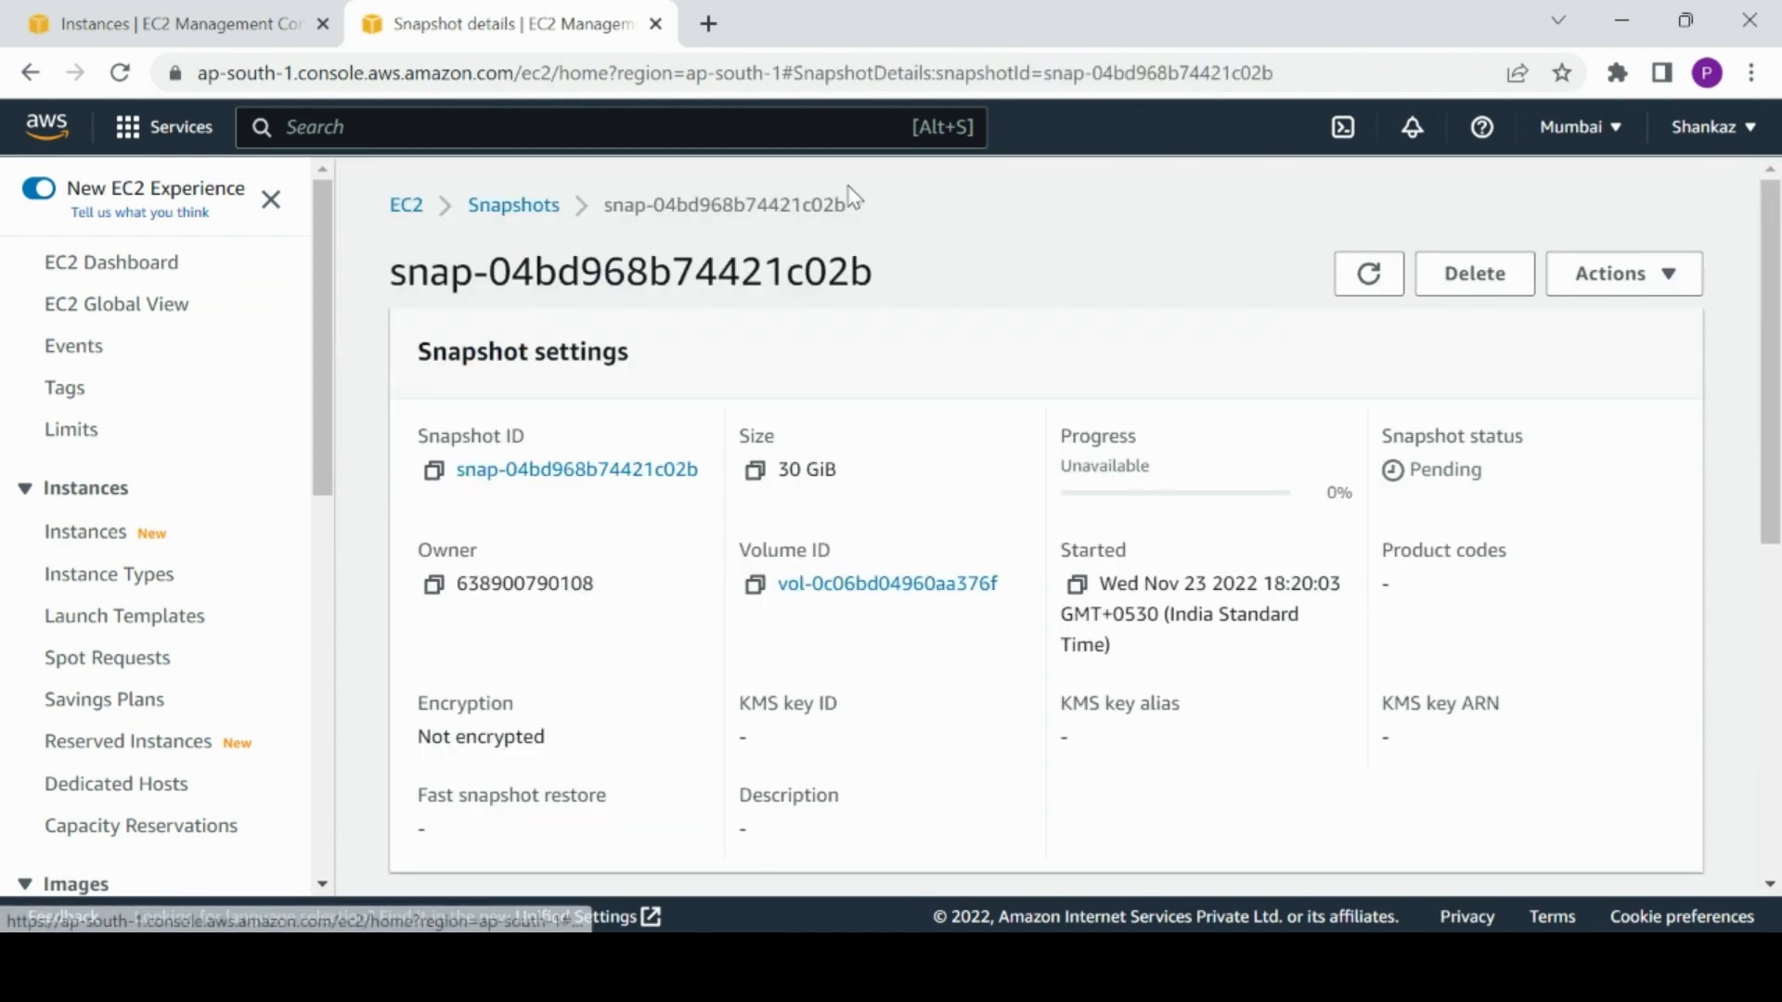
left_click(1380, 279)
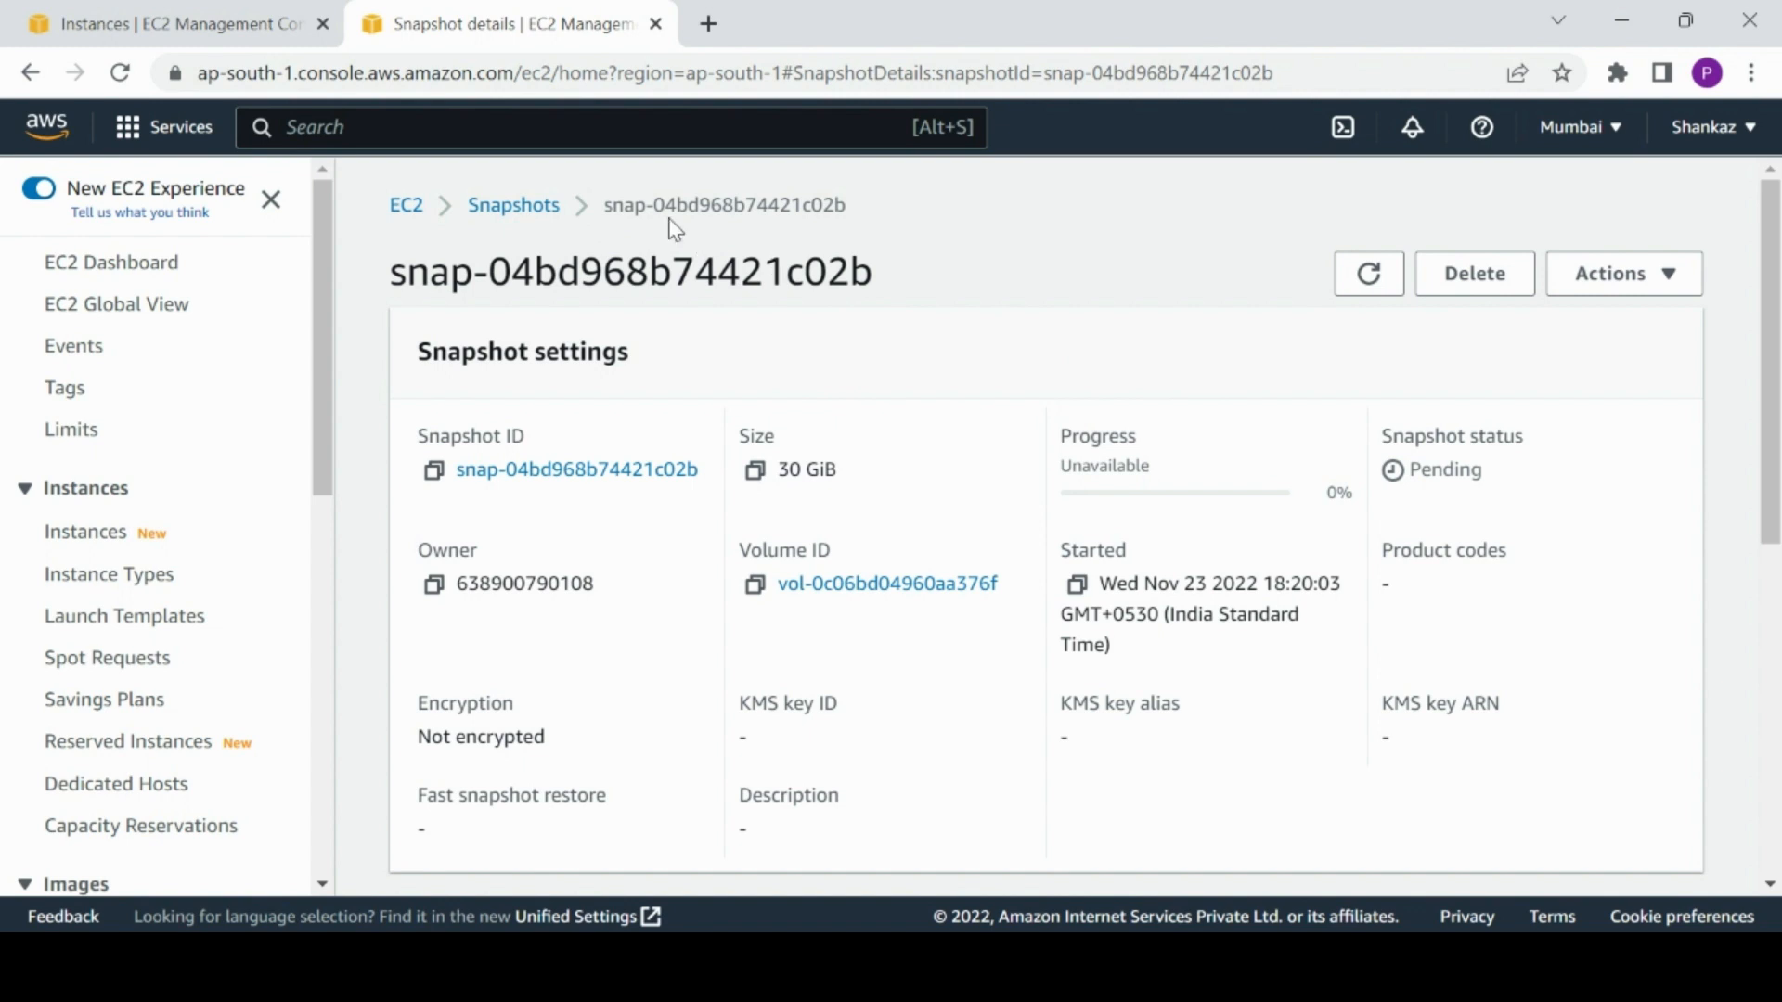
left_click(513, 205)
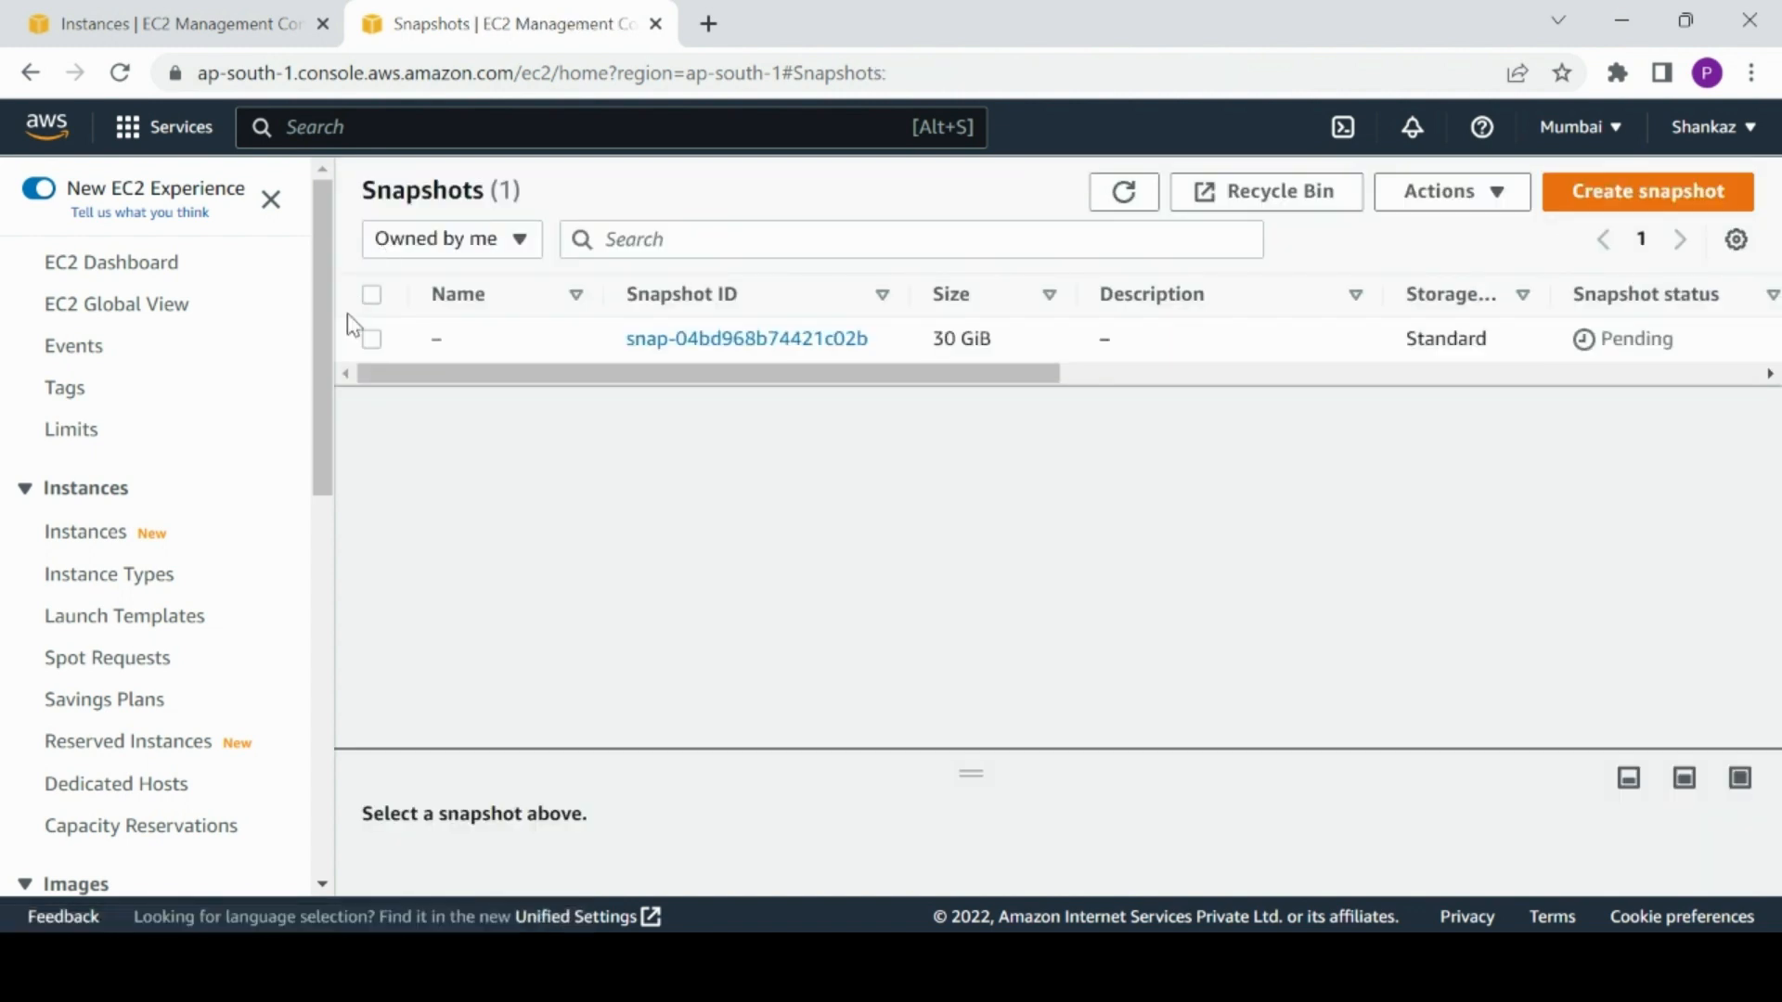
left_click(372, 339)
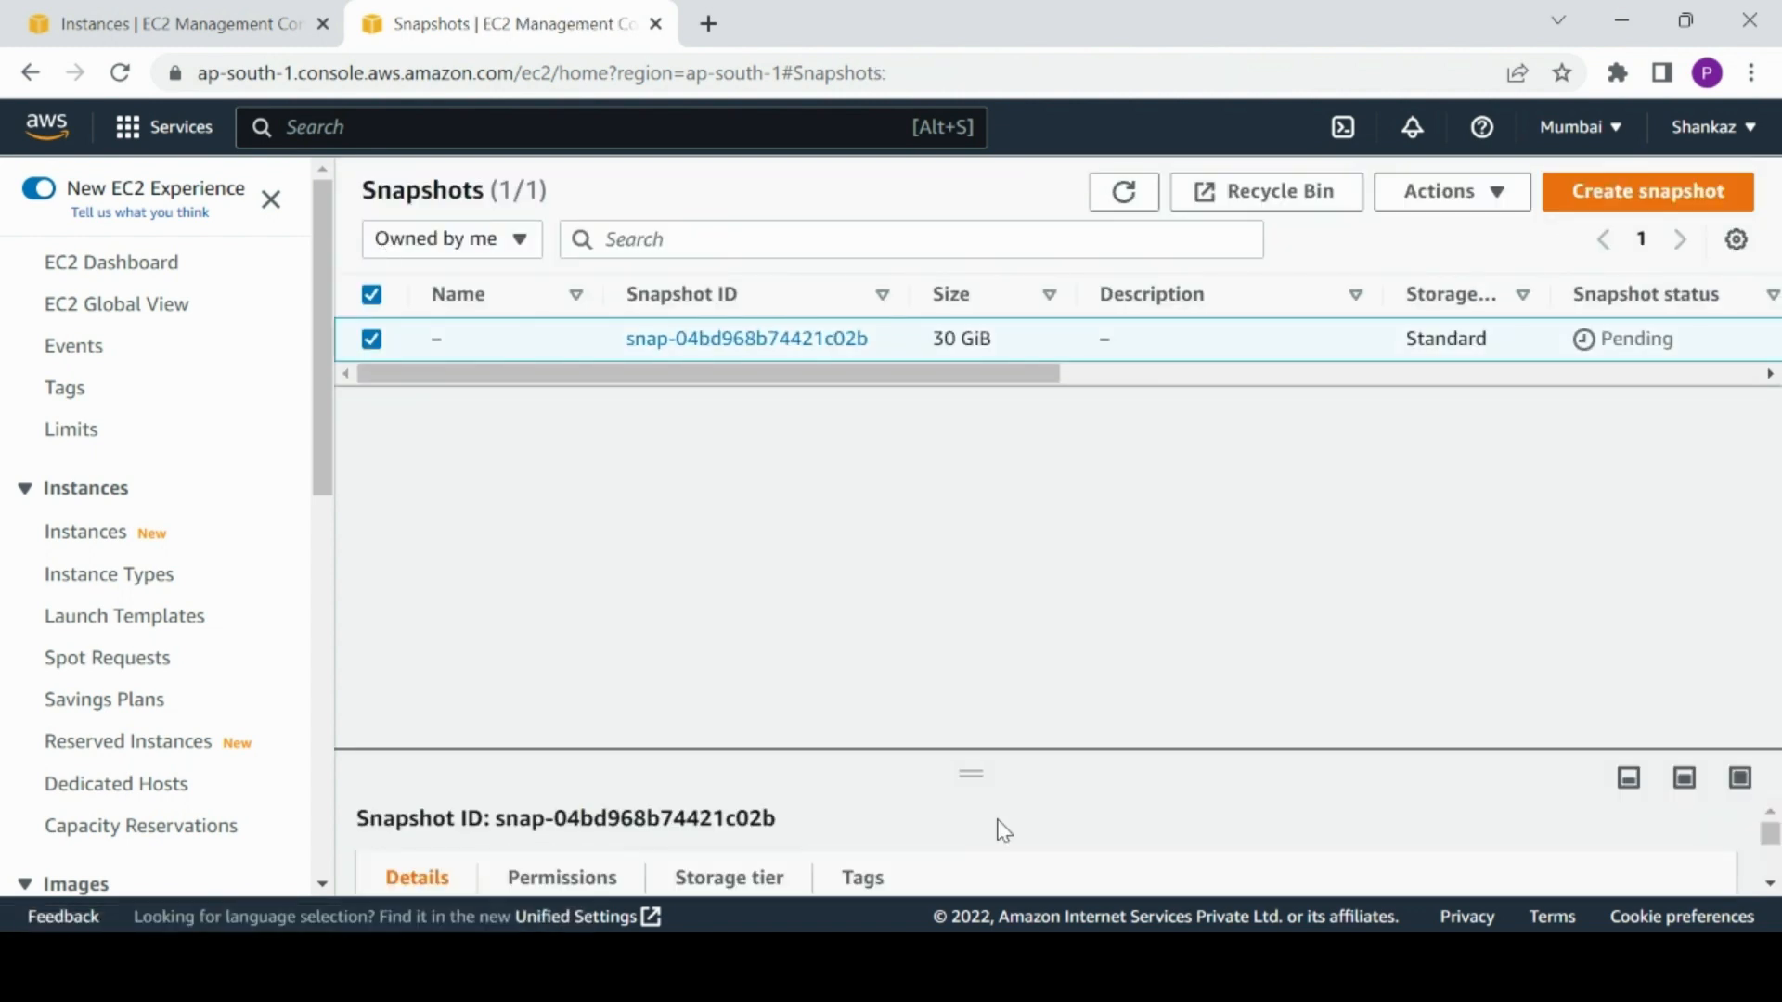
left_click_drag(972, 748, 940, 420)
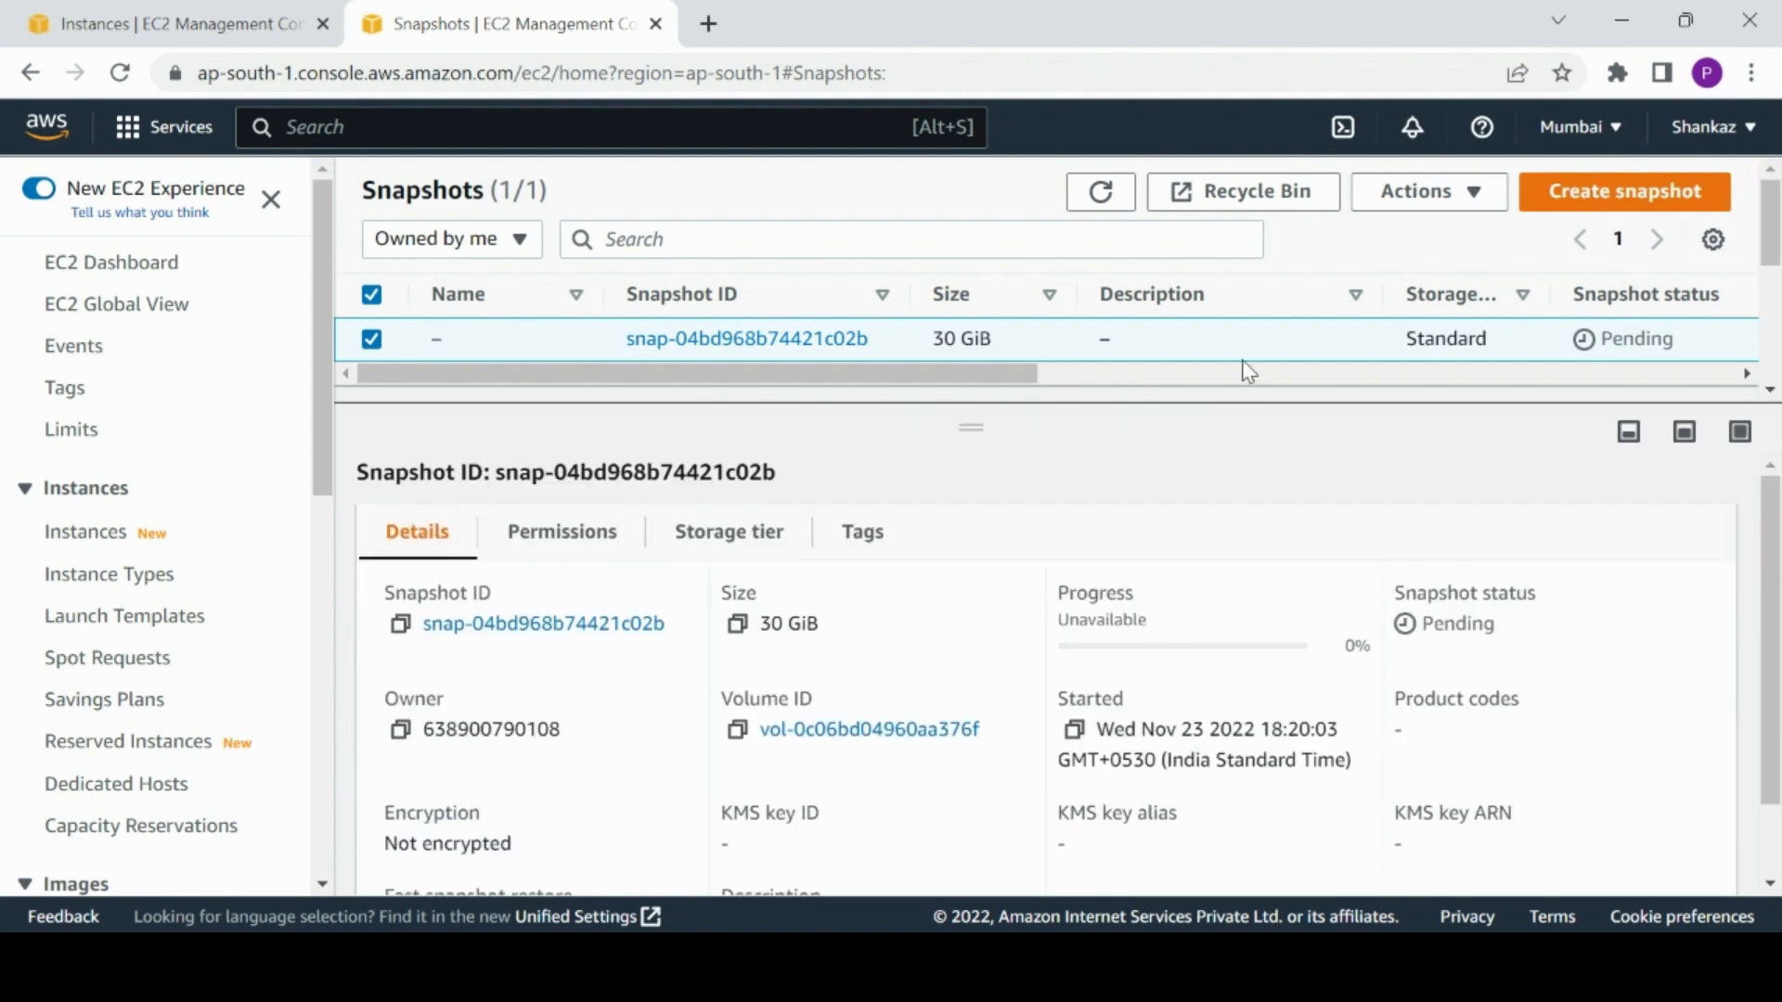
left_click(1101, 190)
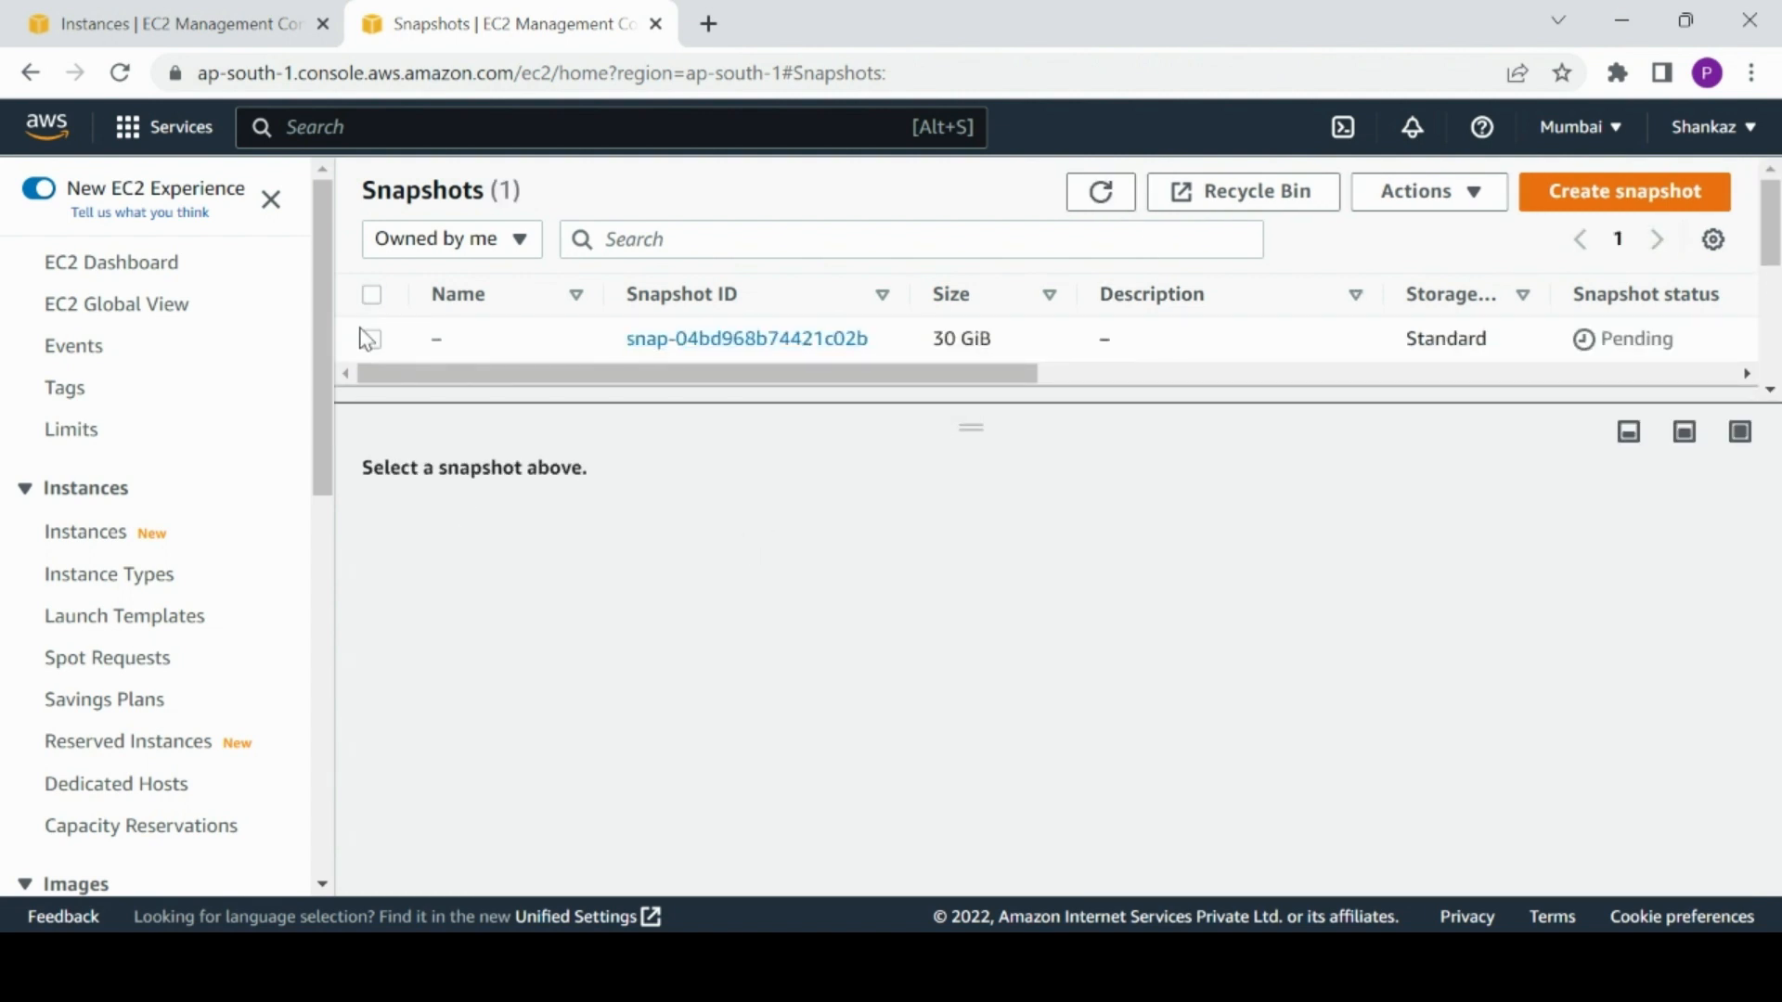
left_click(372, 339)
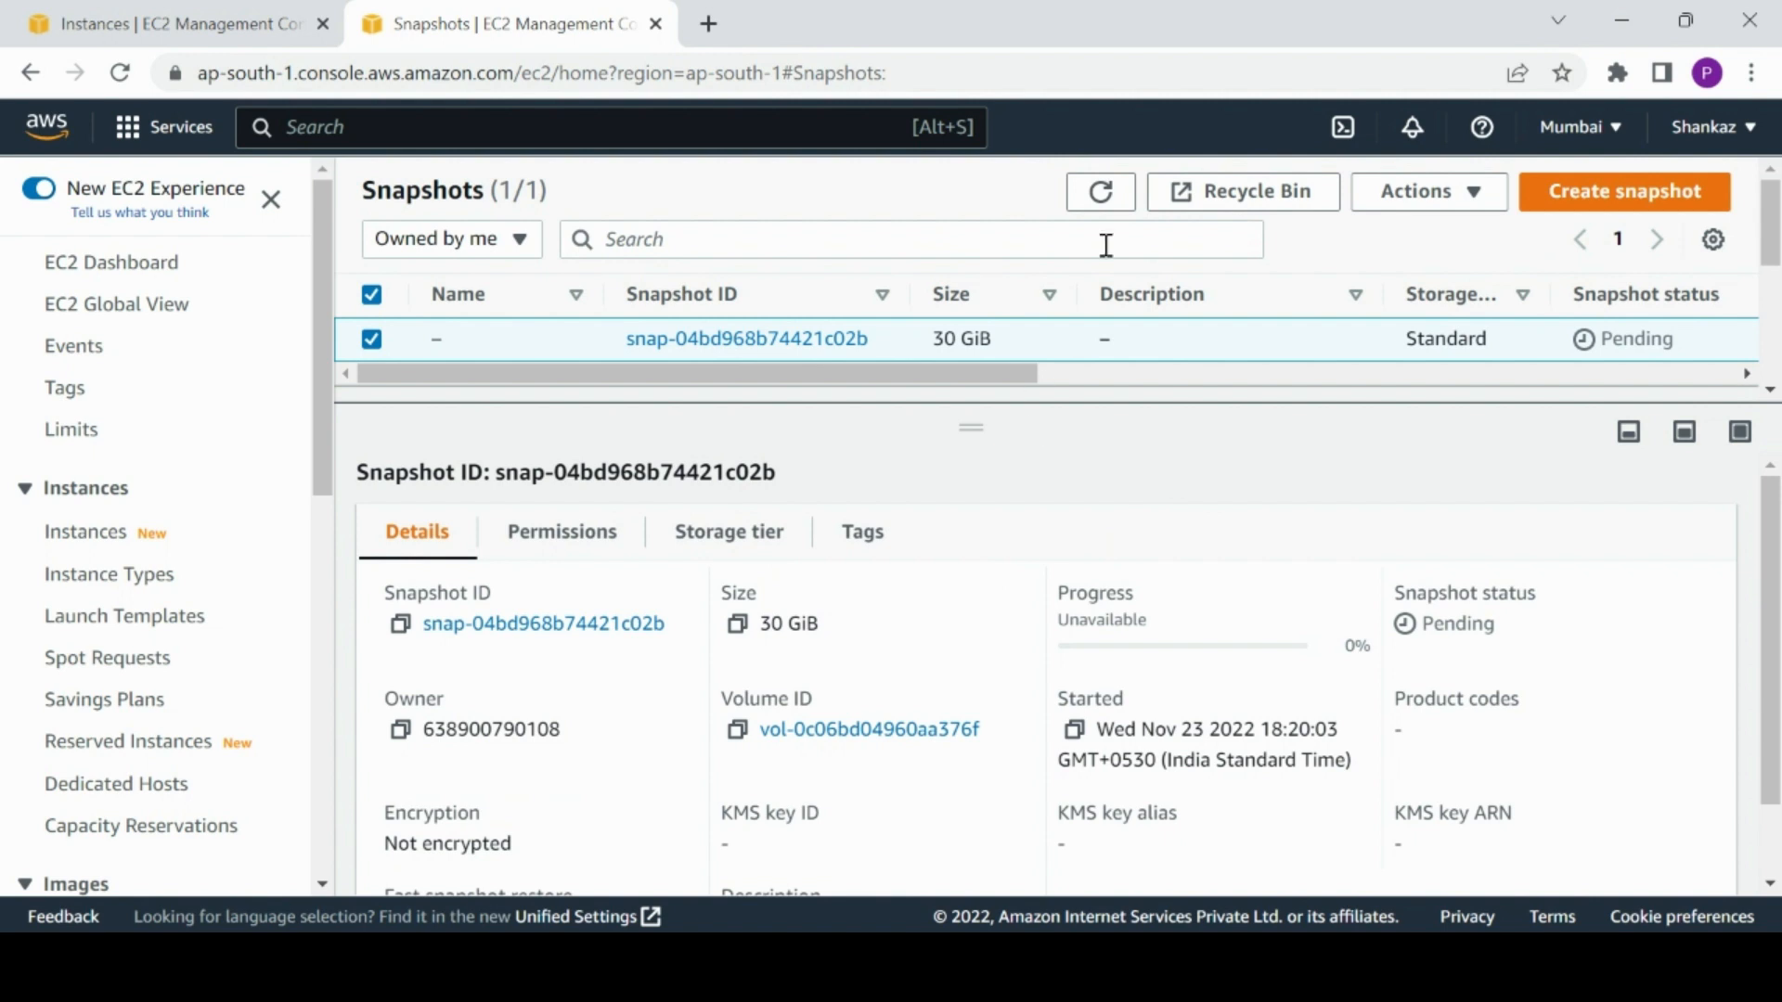
left_click(1101, 197)
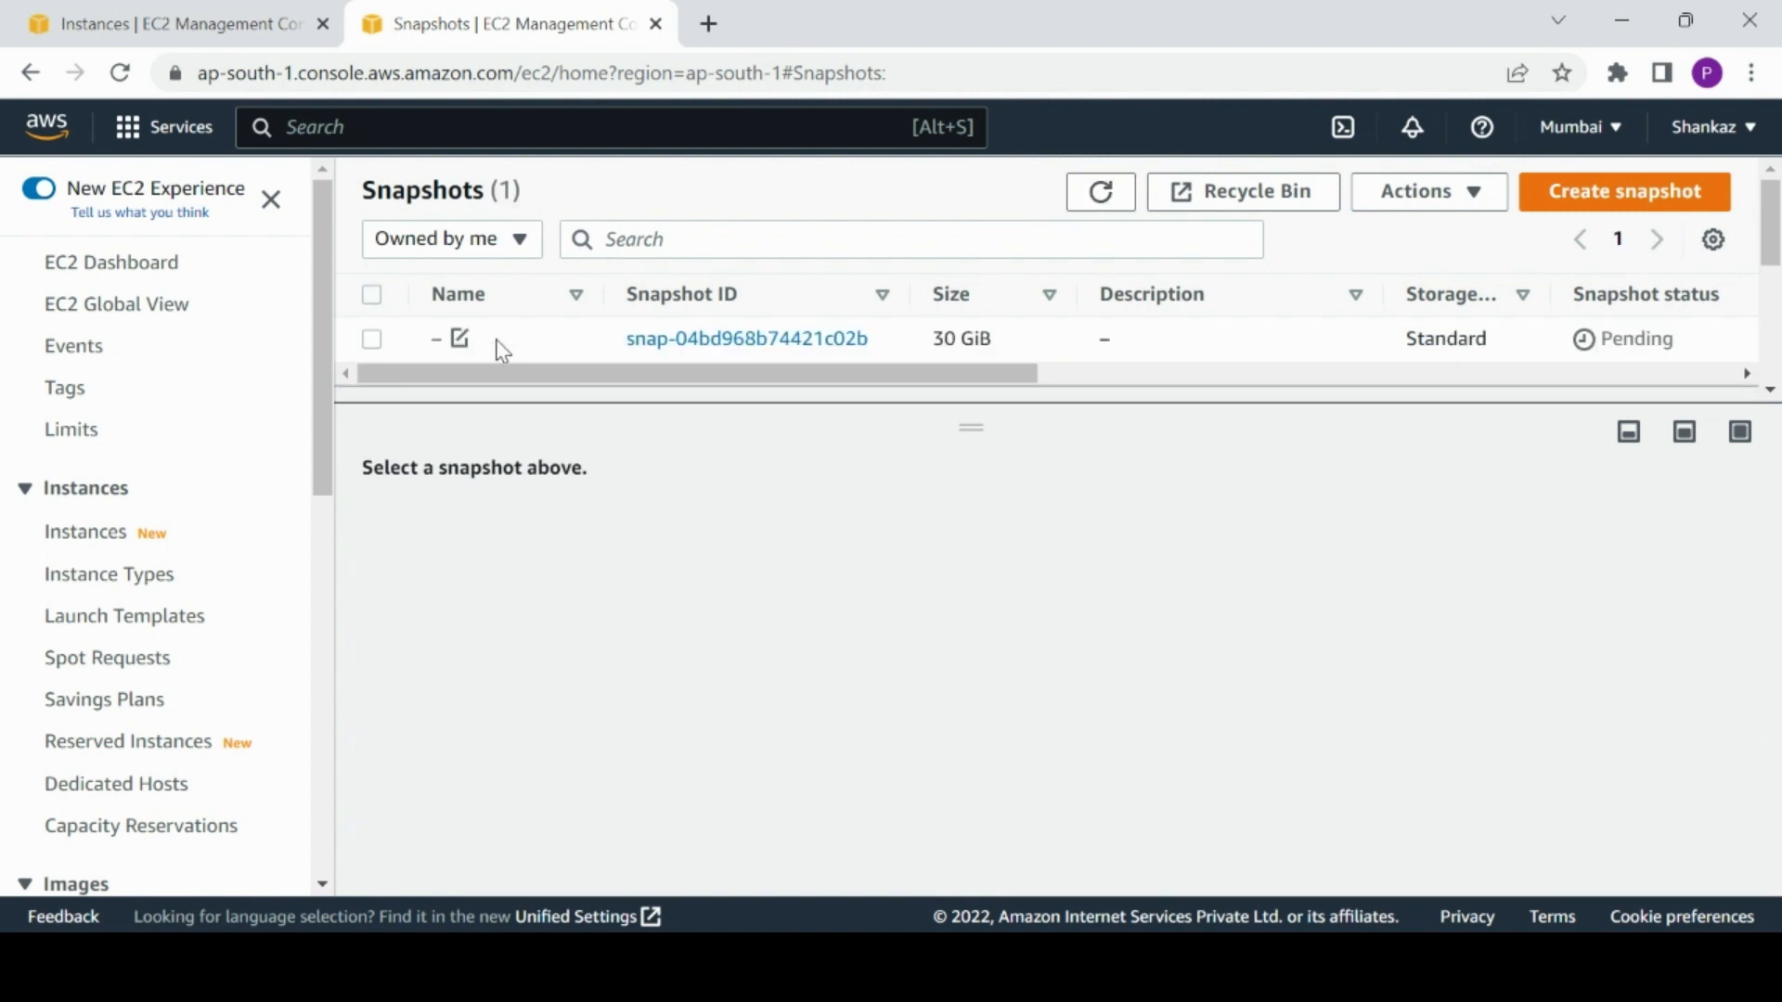
- Review the snapshot's details and the Windows instance's attached volume in its storage information
left_click(373, 340)
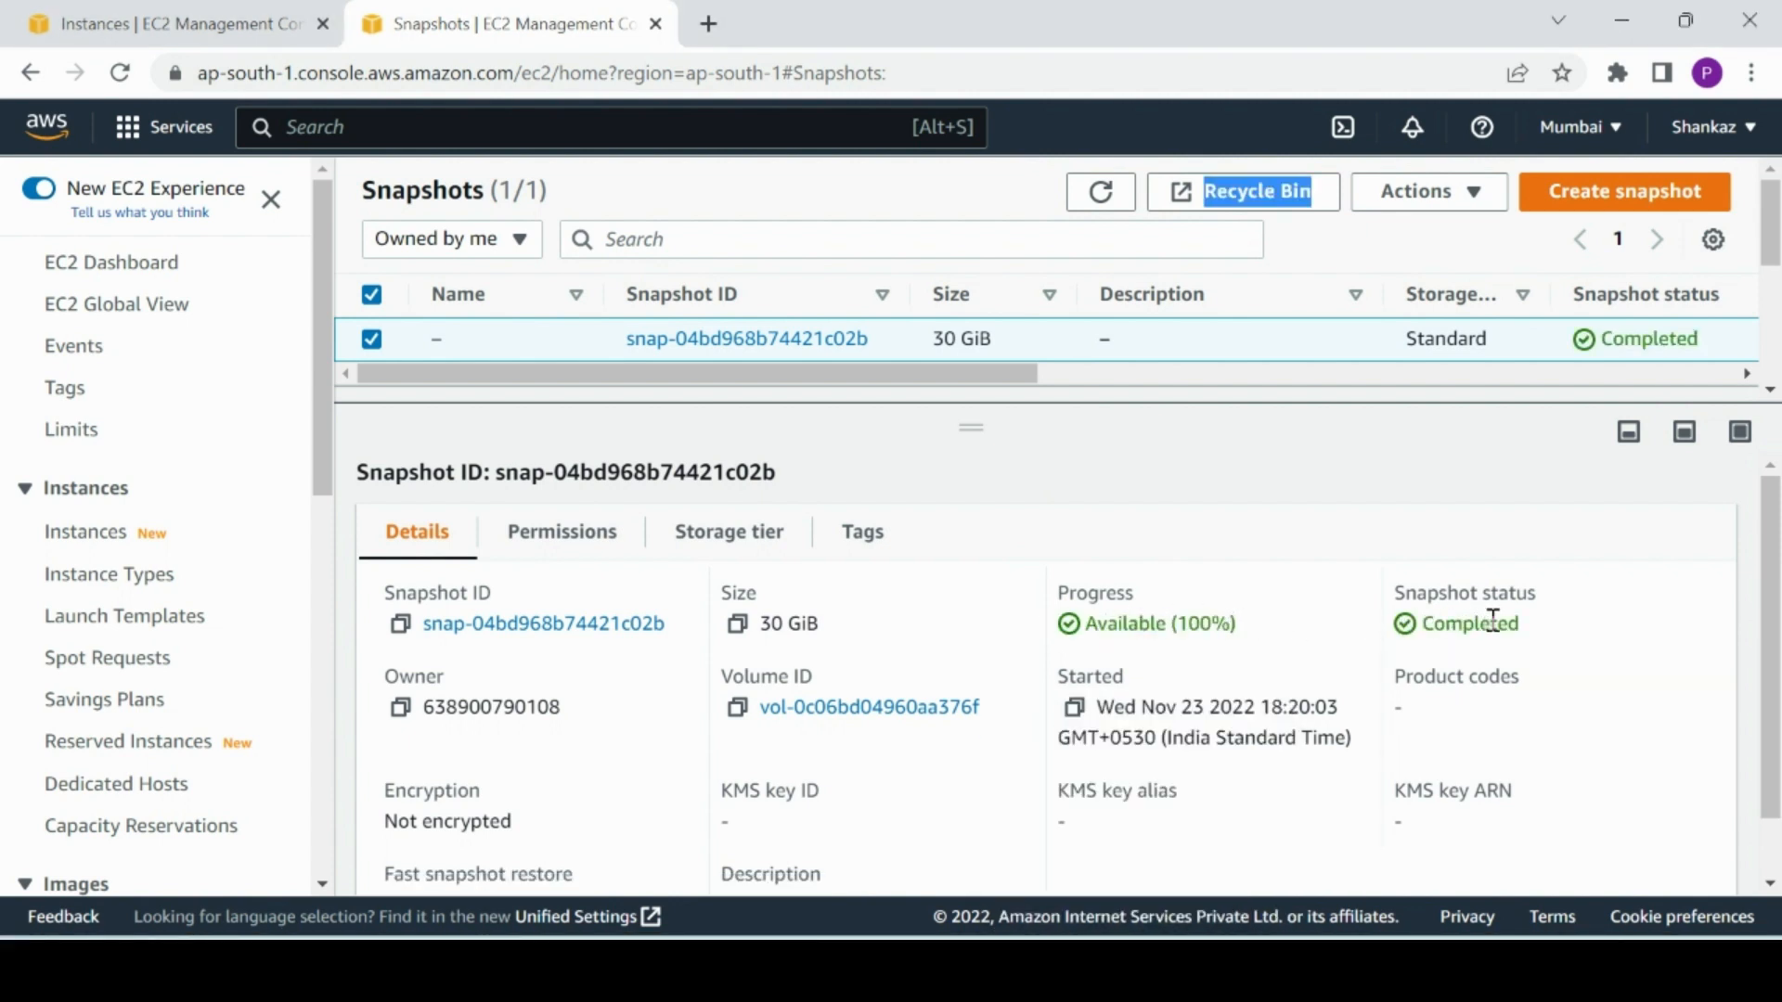
left_click(1540, 632)
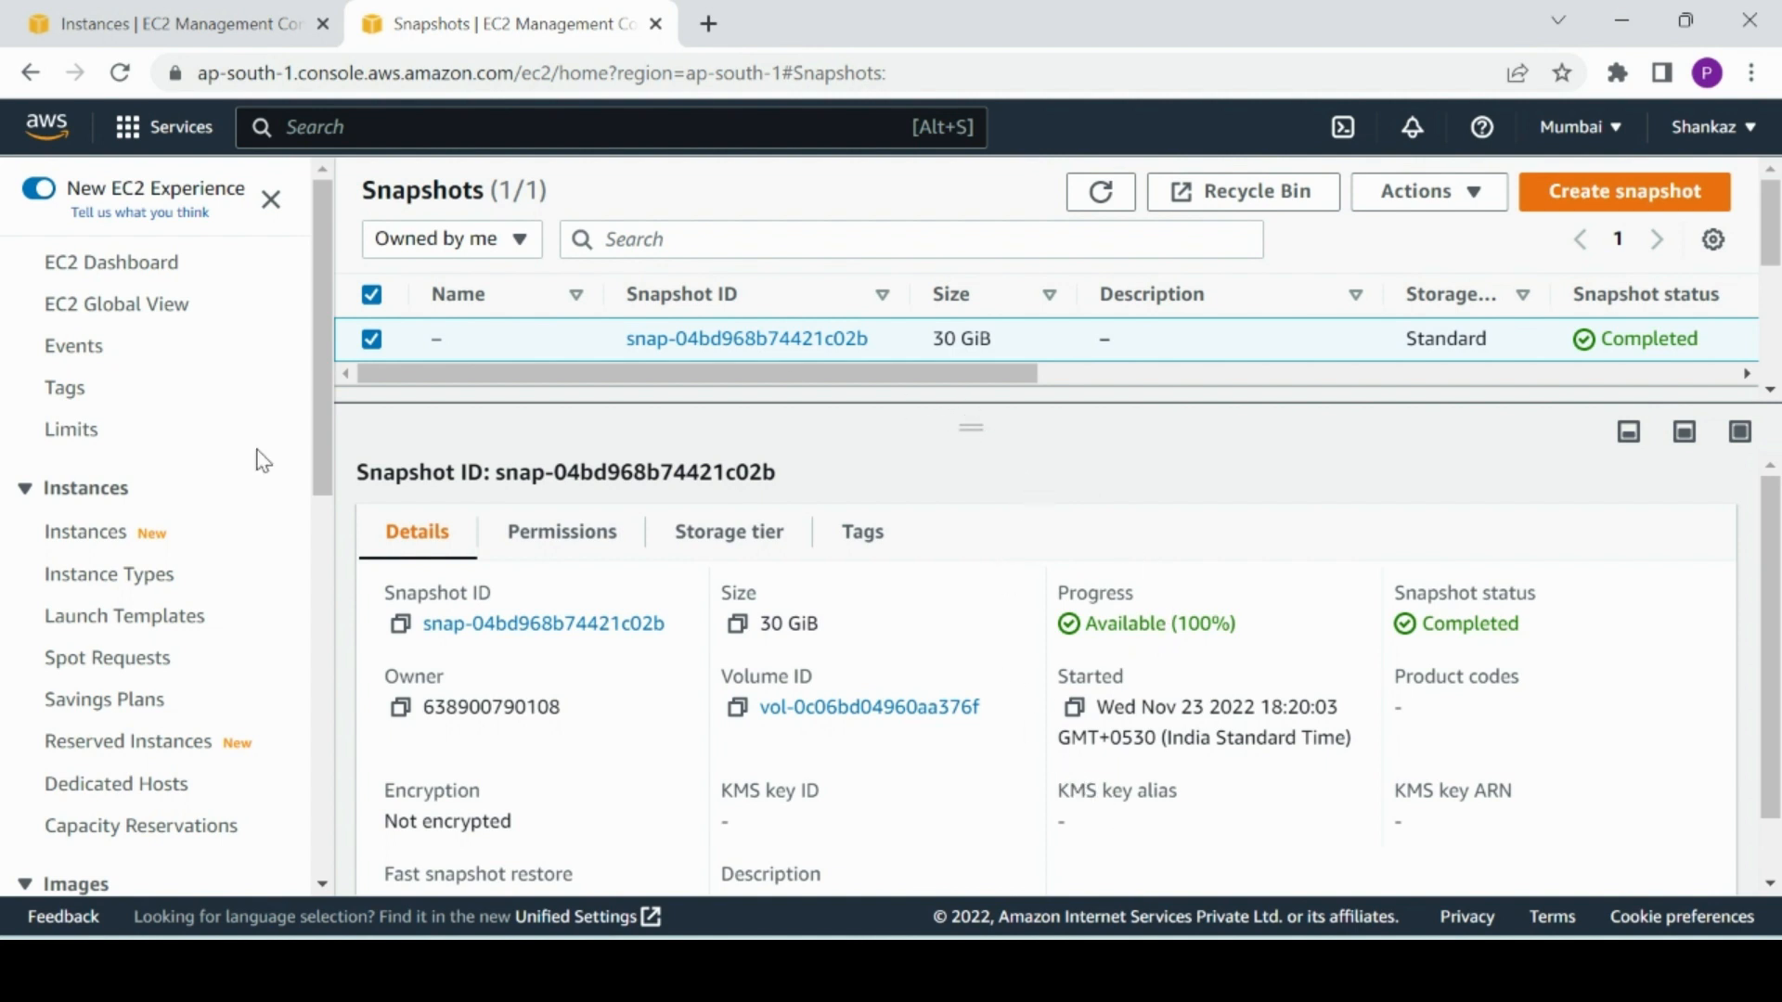
left_click(106, 541)
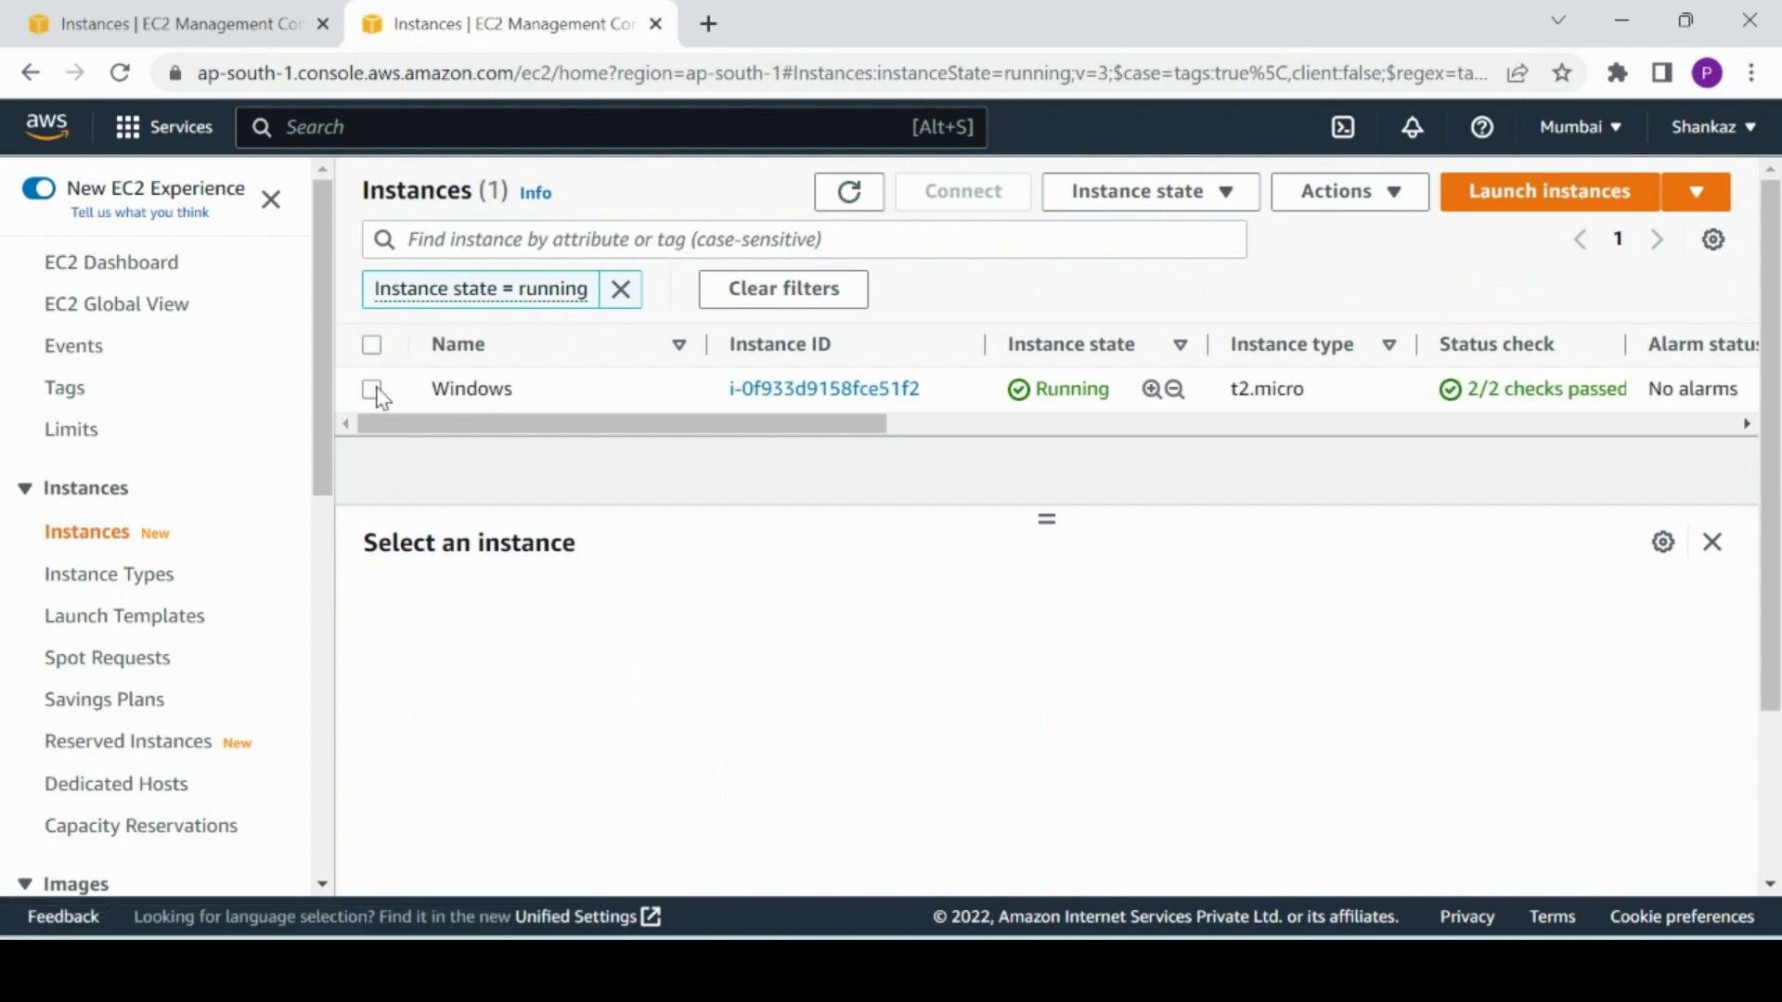
left_click(372, 390)
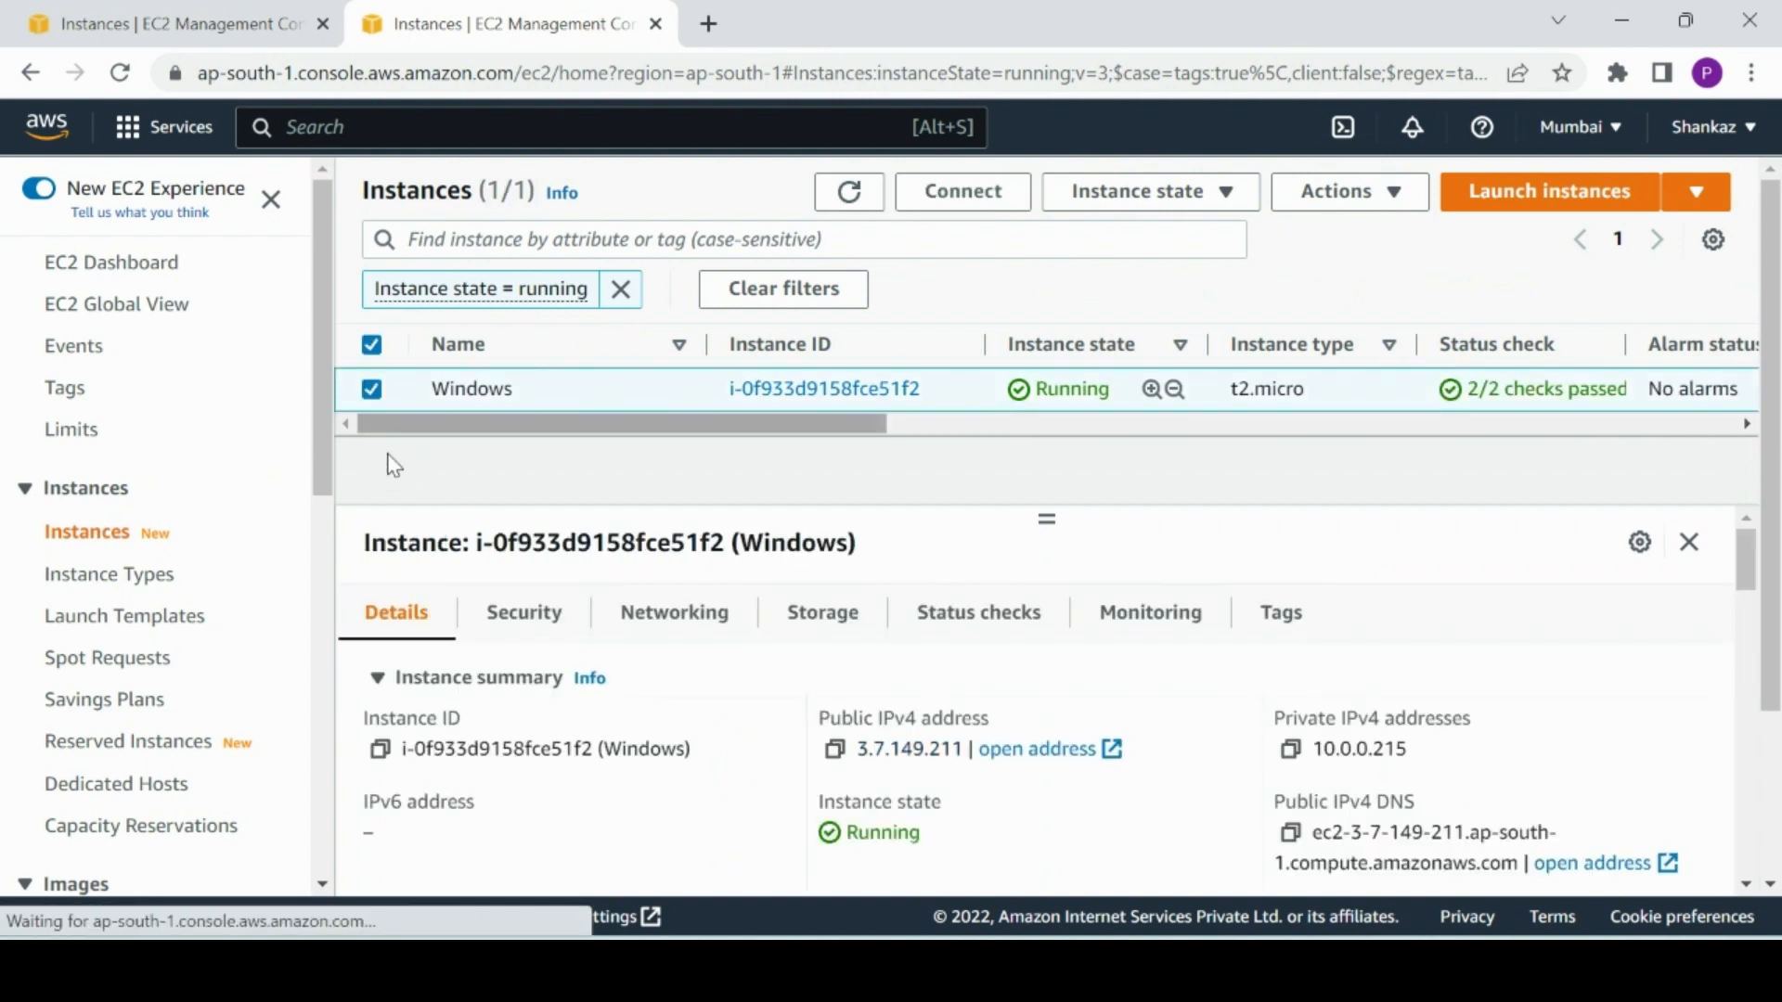
left_click(804, 614)
left_click_drag(1743, 614, 1747, 794)
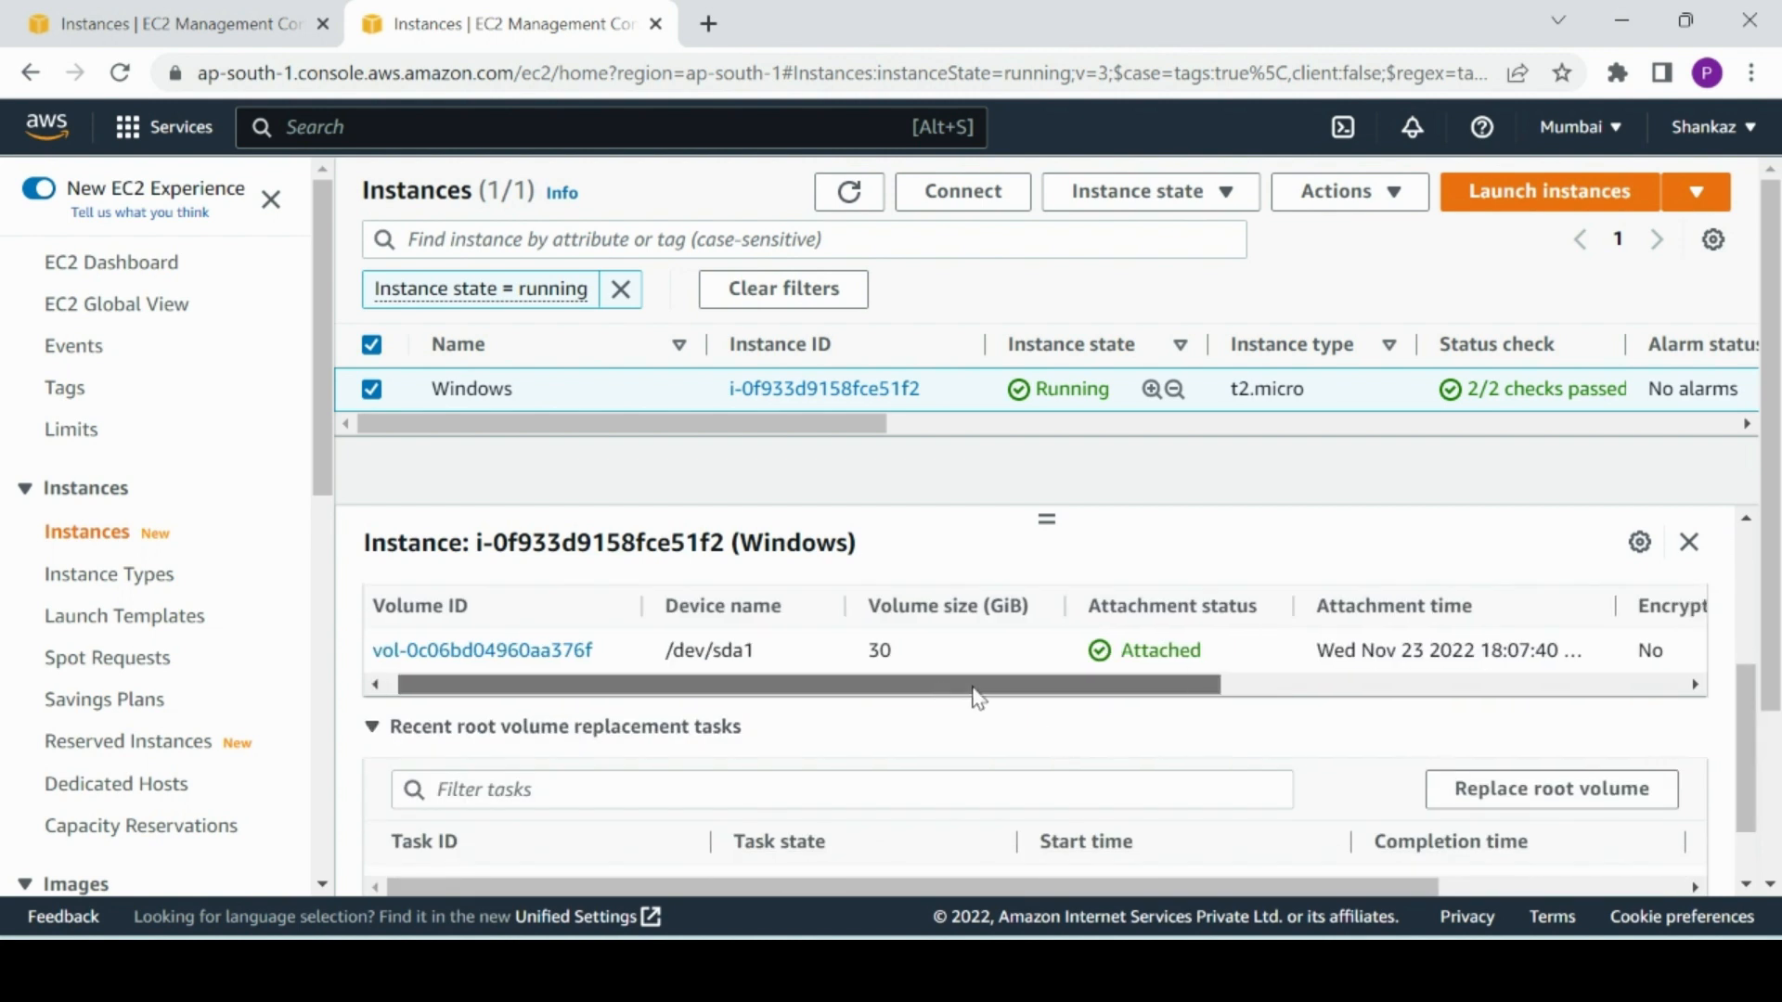
left_click_drag(1737, 735, 1738, 712)
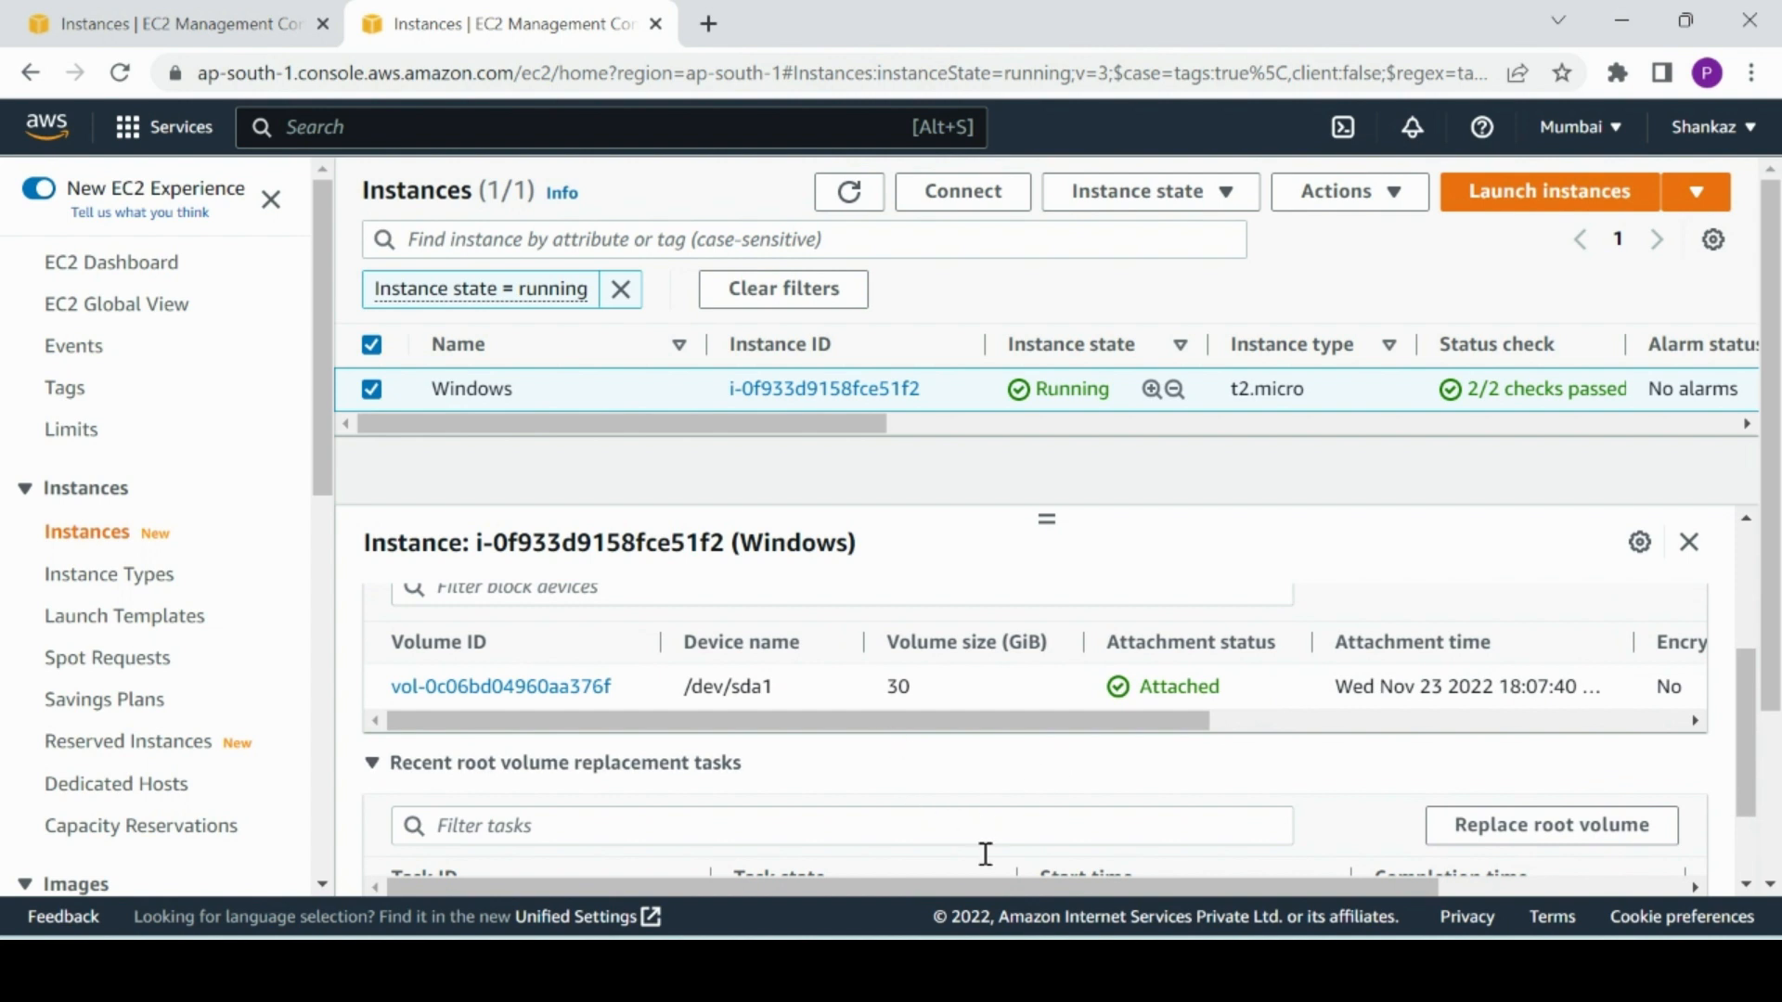
- Switch to the instance's remote desktop session and permanently delete the RestoreData file from the Documents folder
left_click(1117, 971)
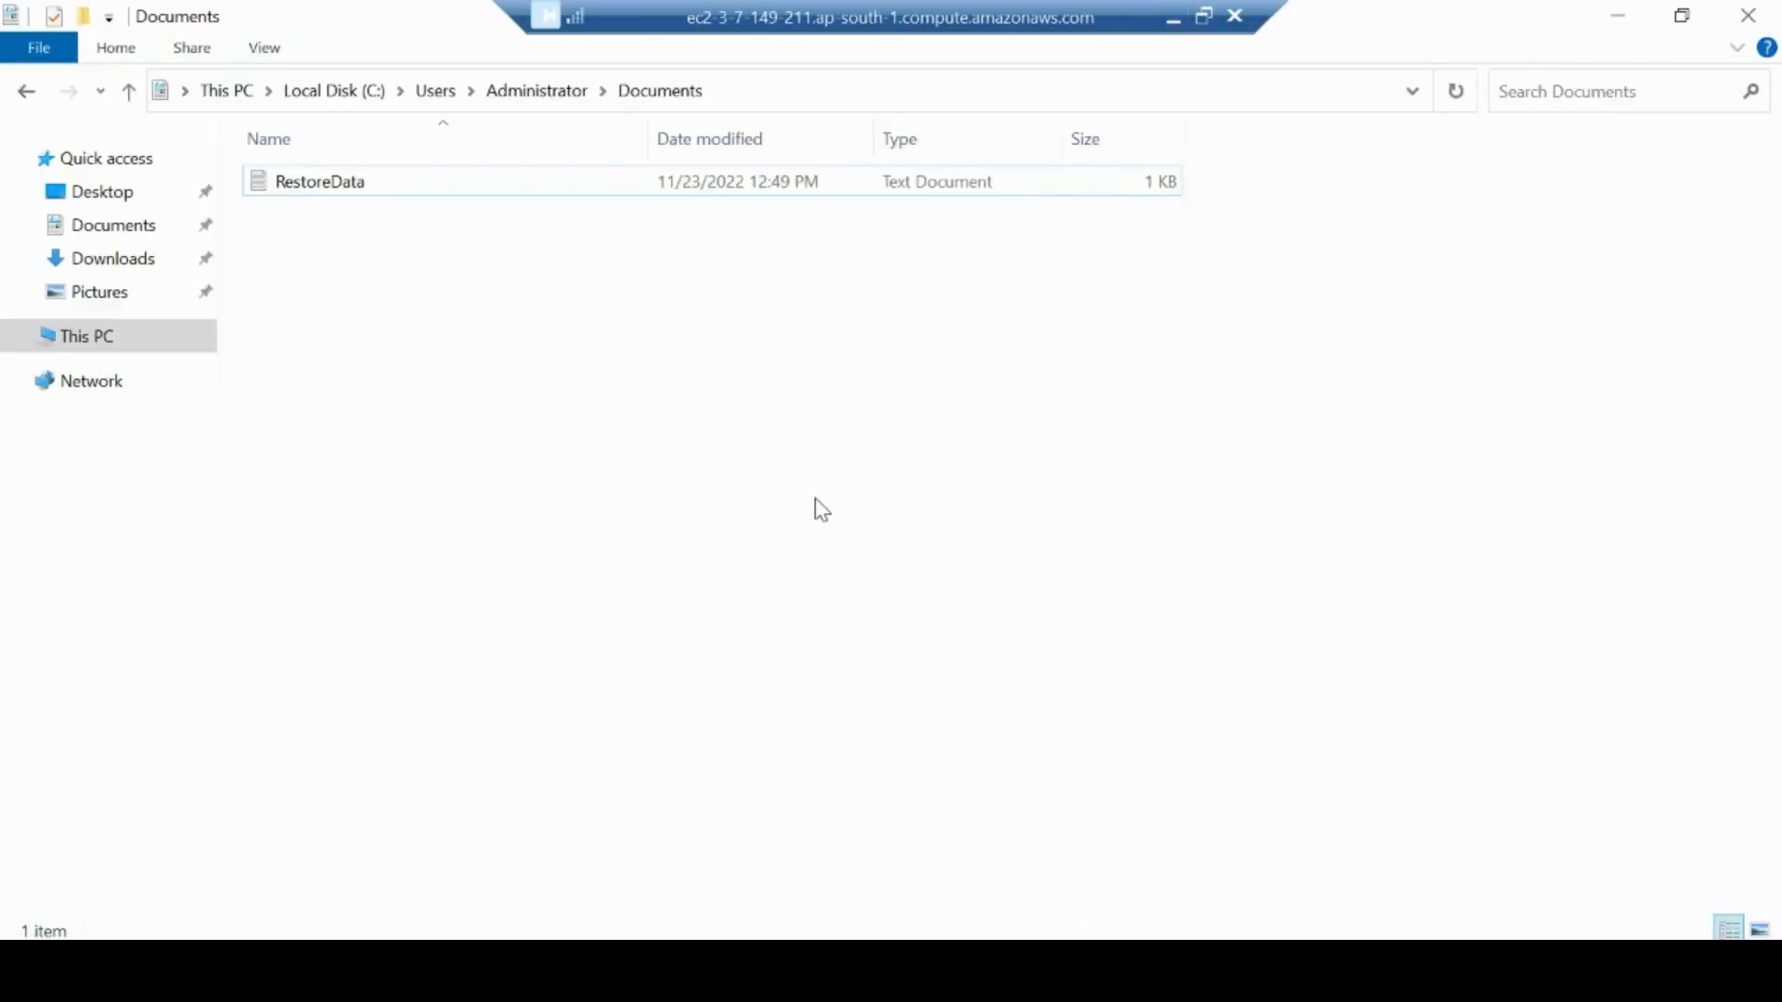
left_click(397, 189)
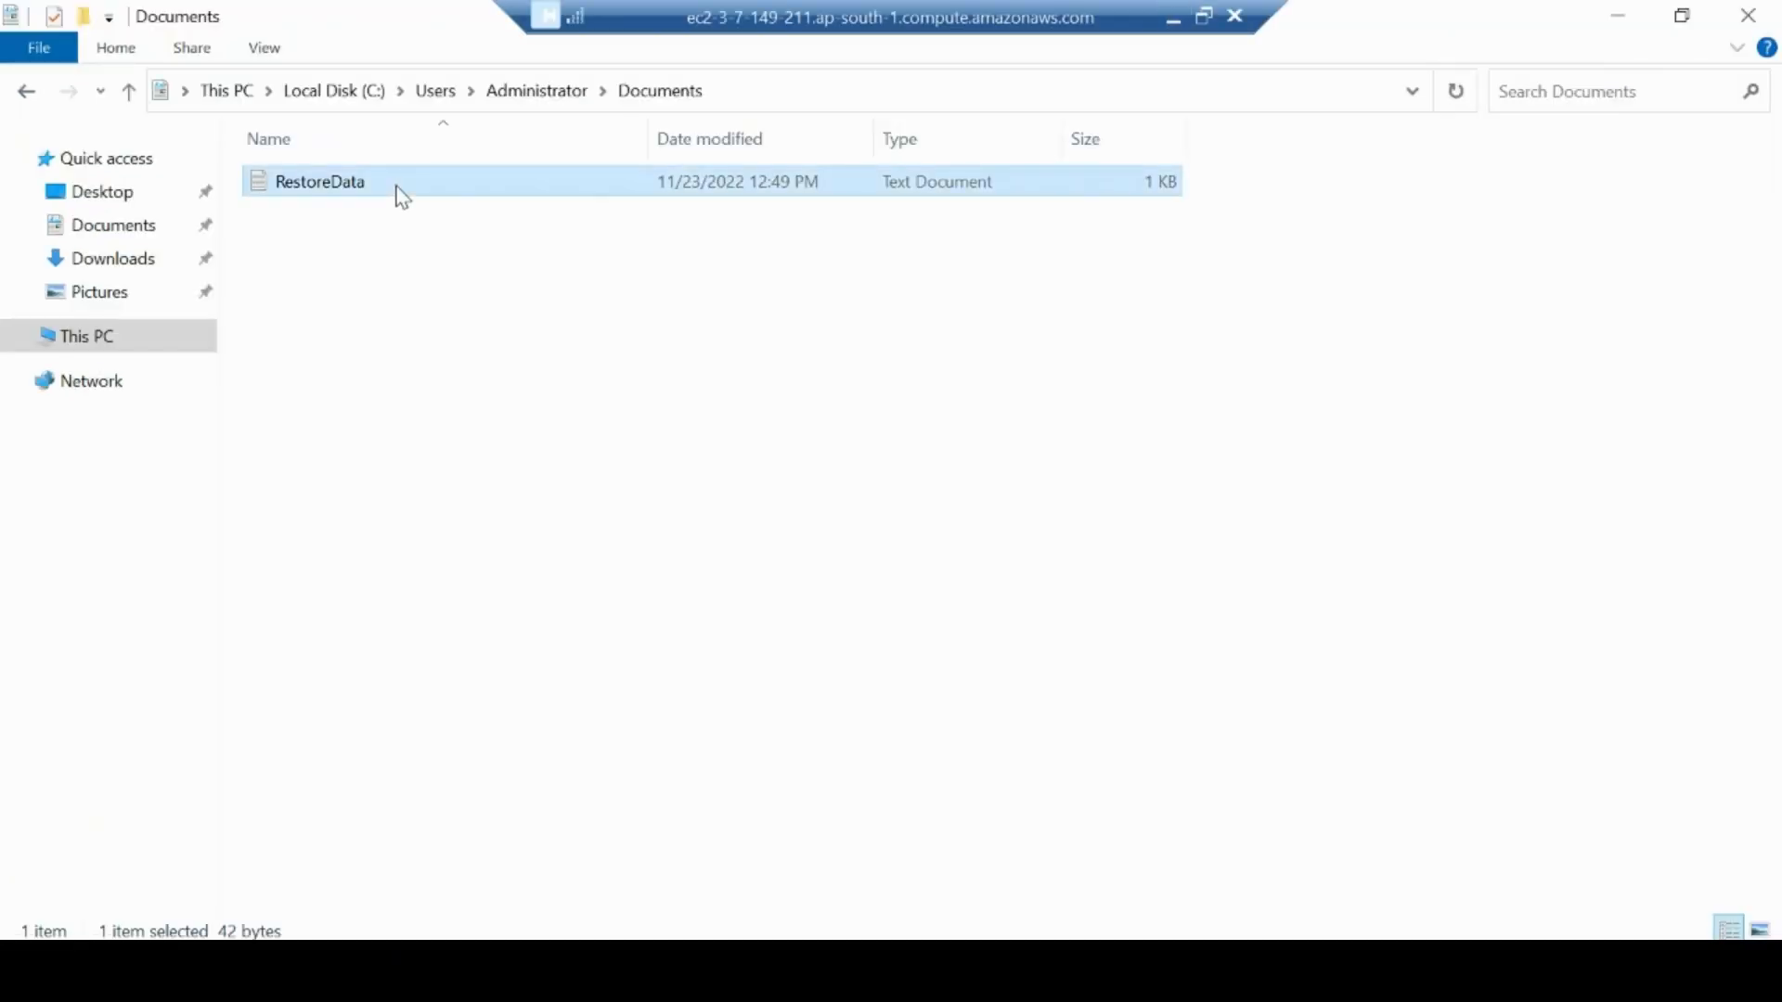
key("shift+Delete")
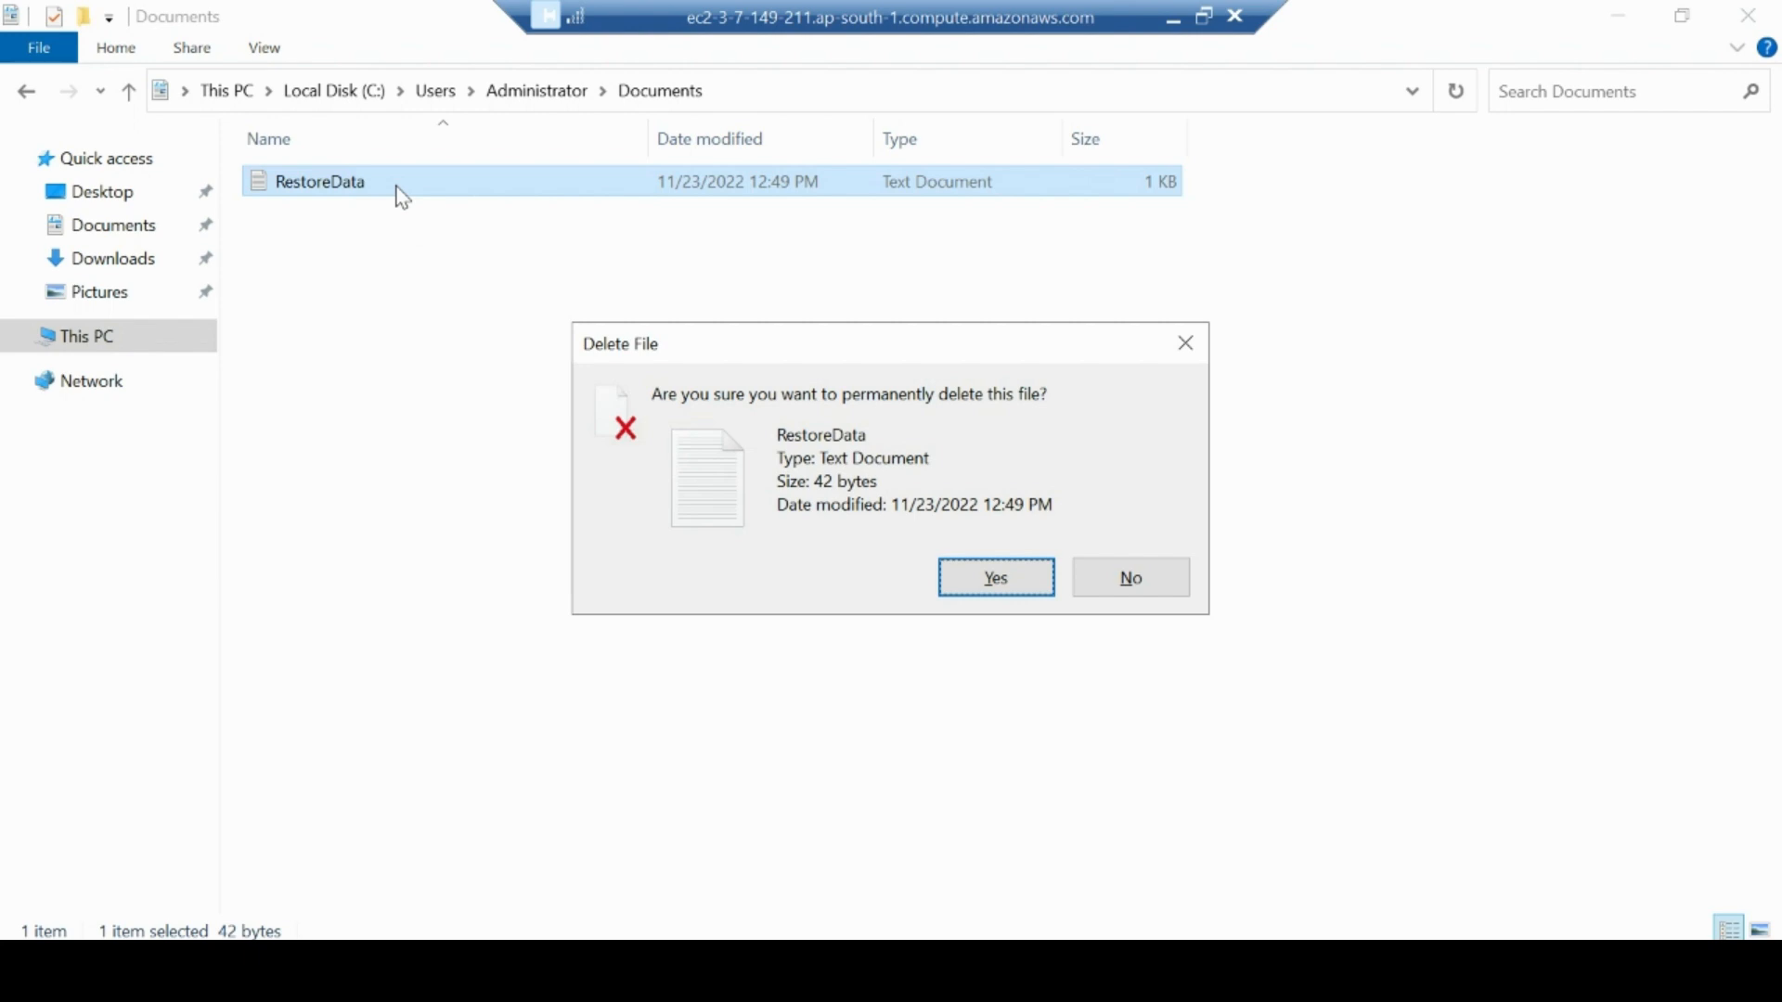
key("Return")
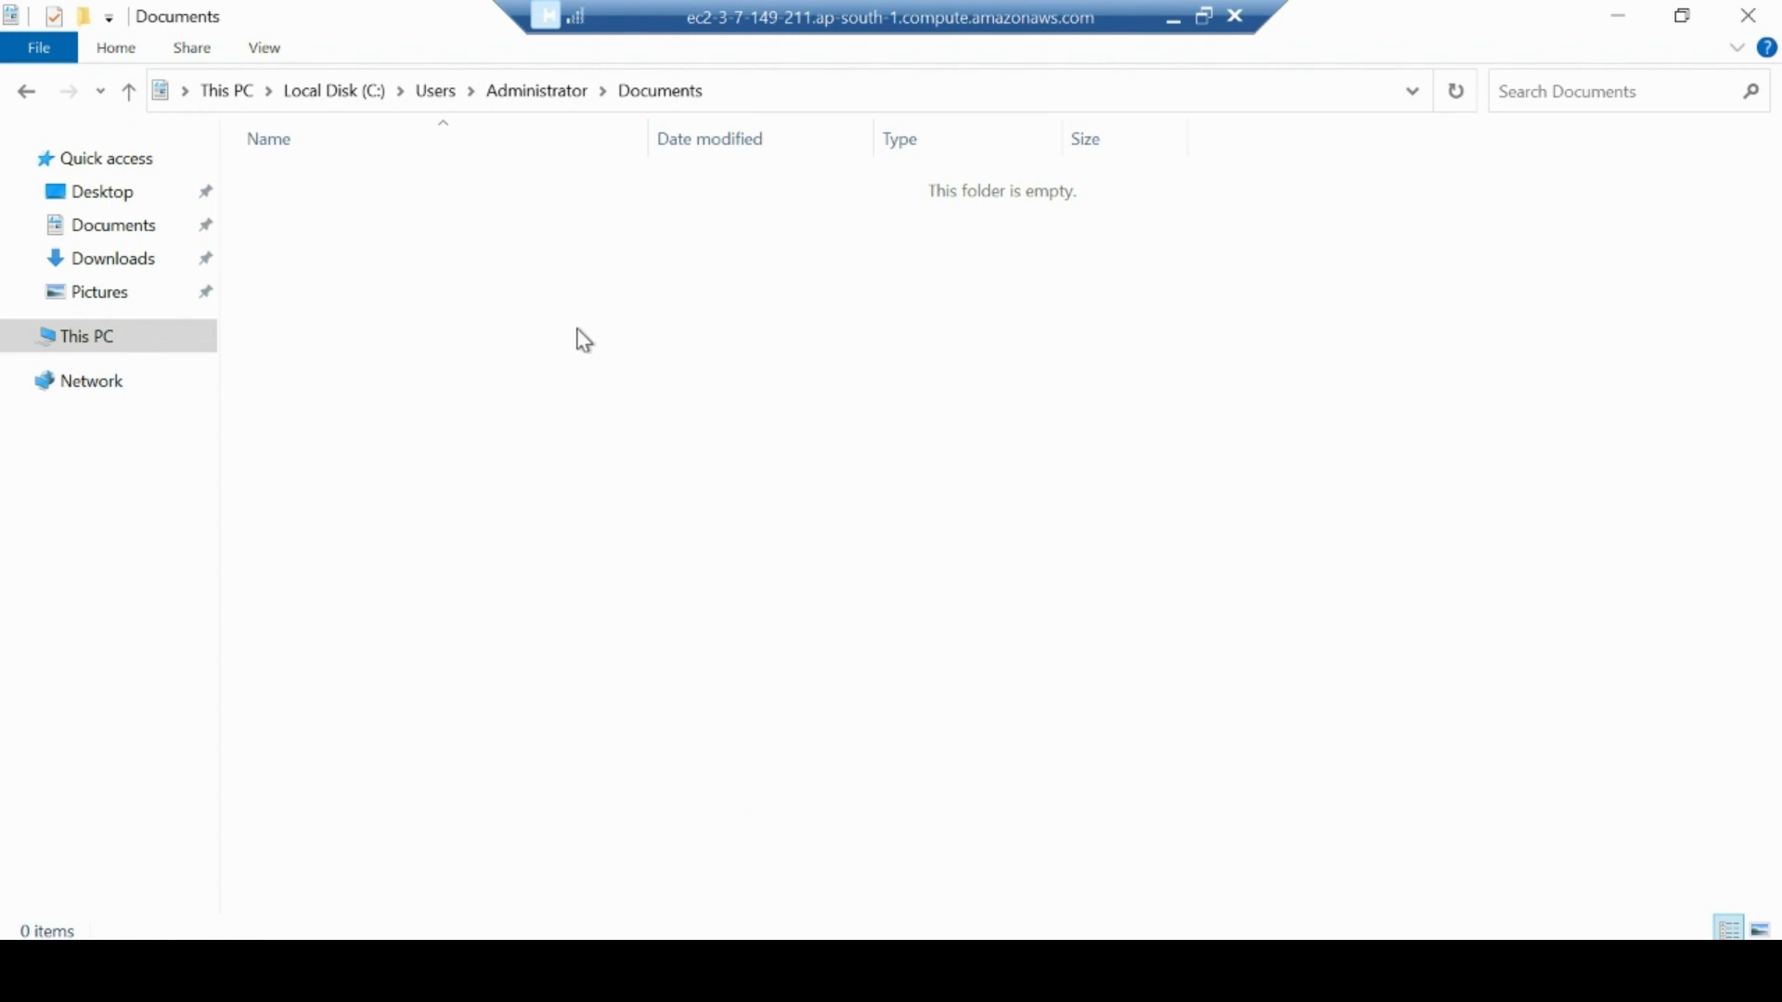
- Return to the AWS console in the browser and open the EBS Snapshots list
left_click(1174, 17)
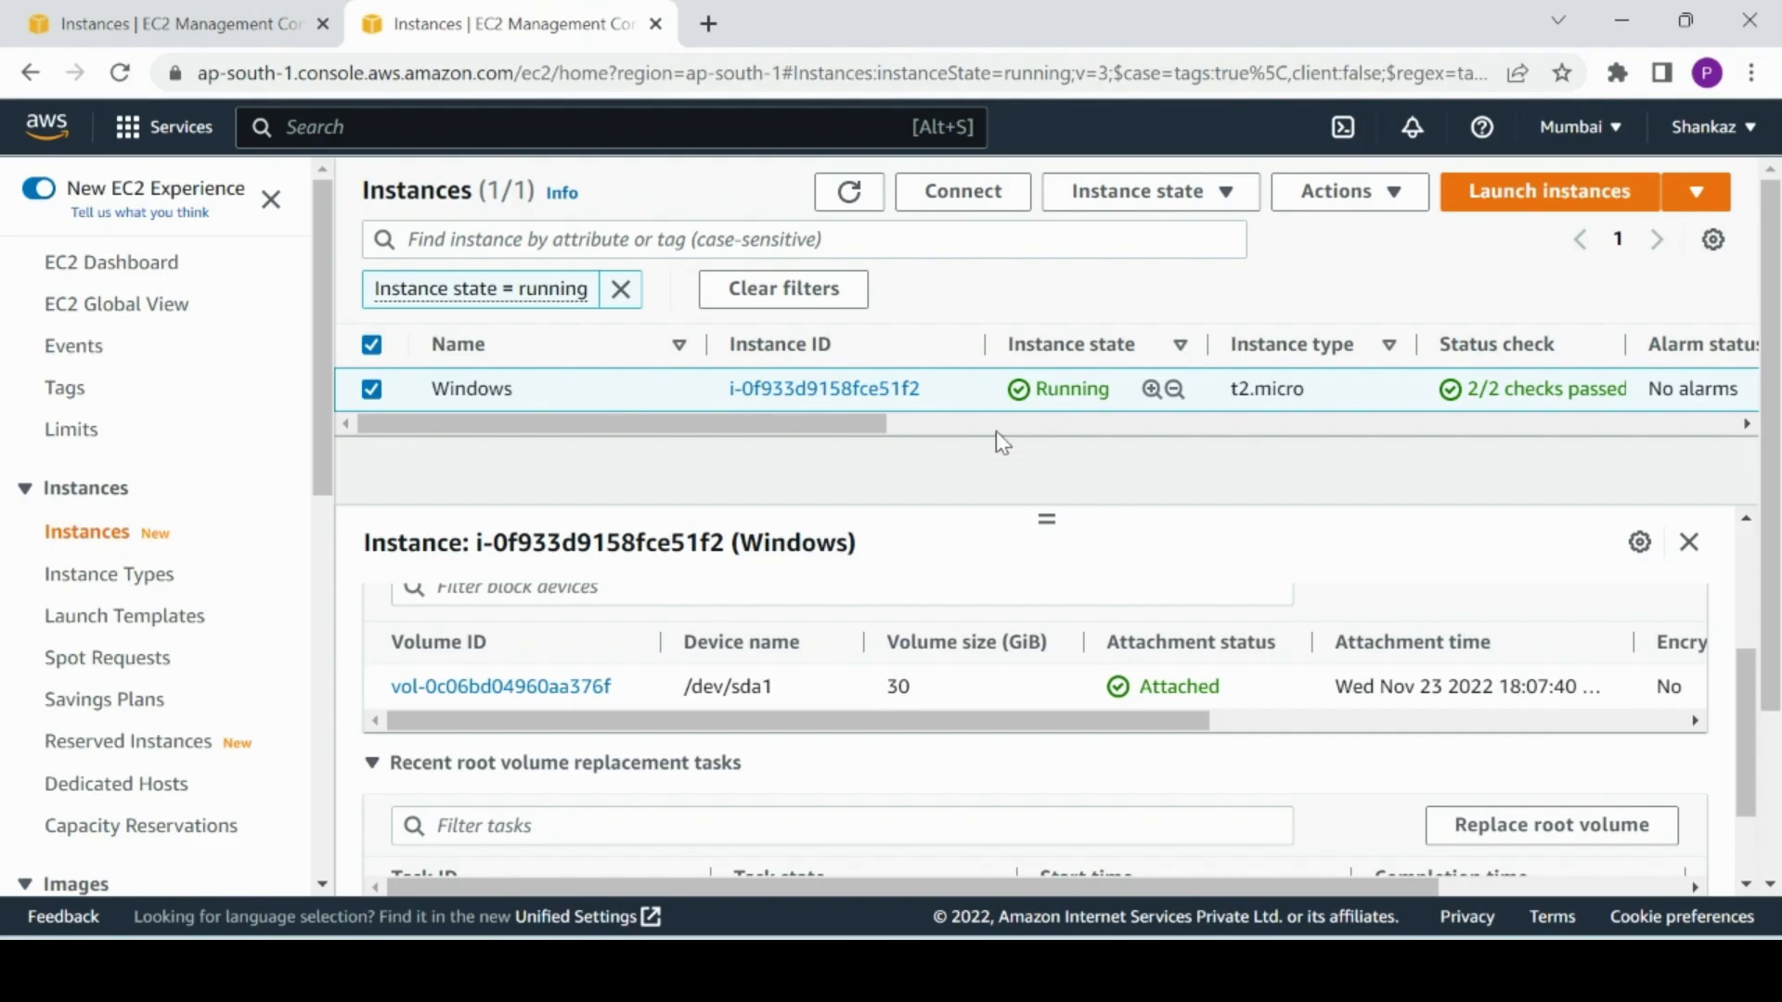
left_click(479, 692)
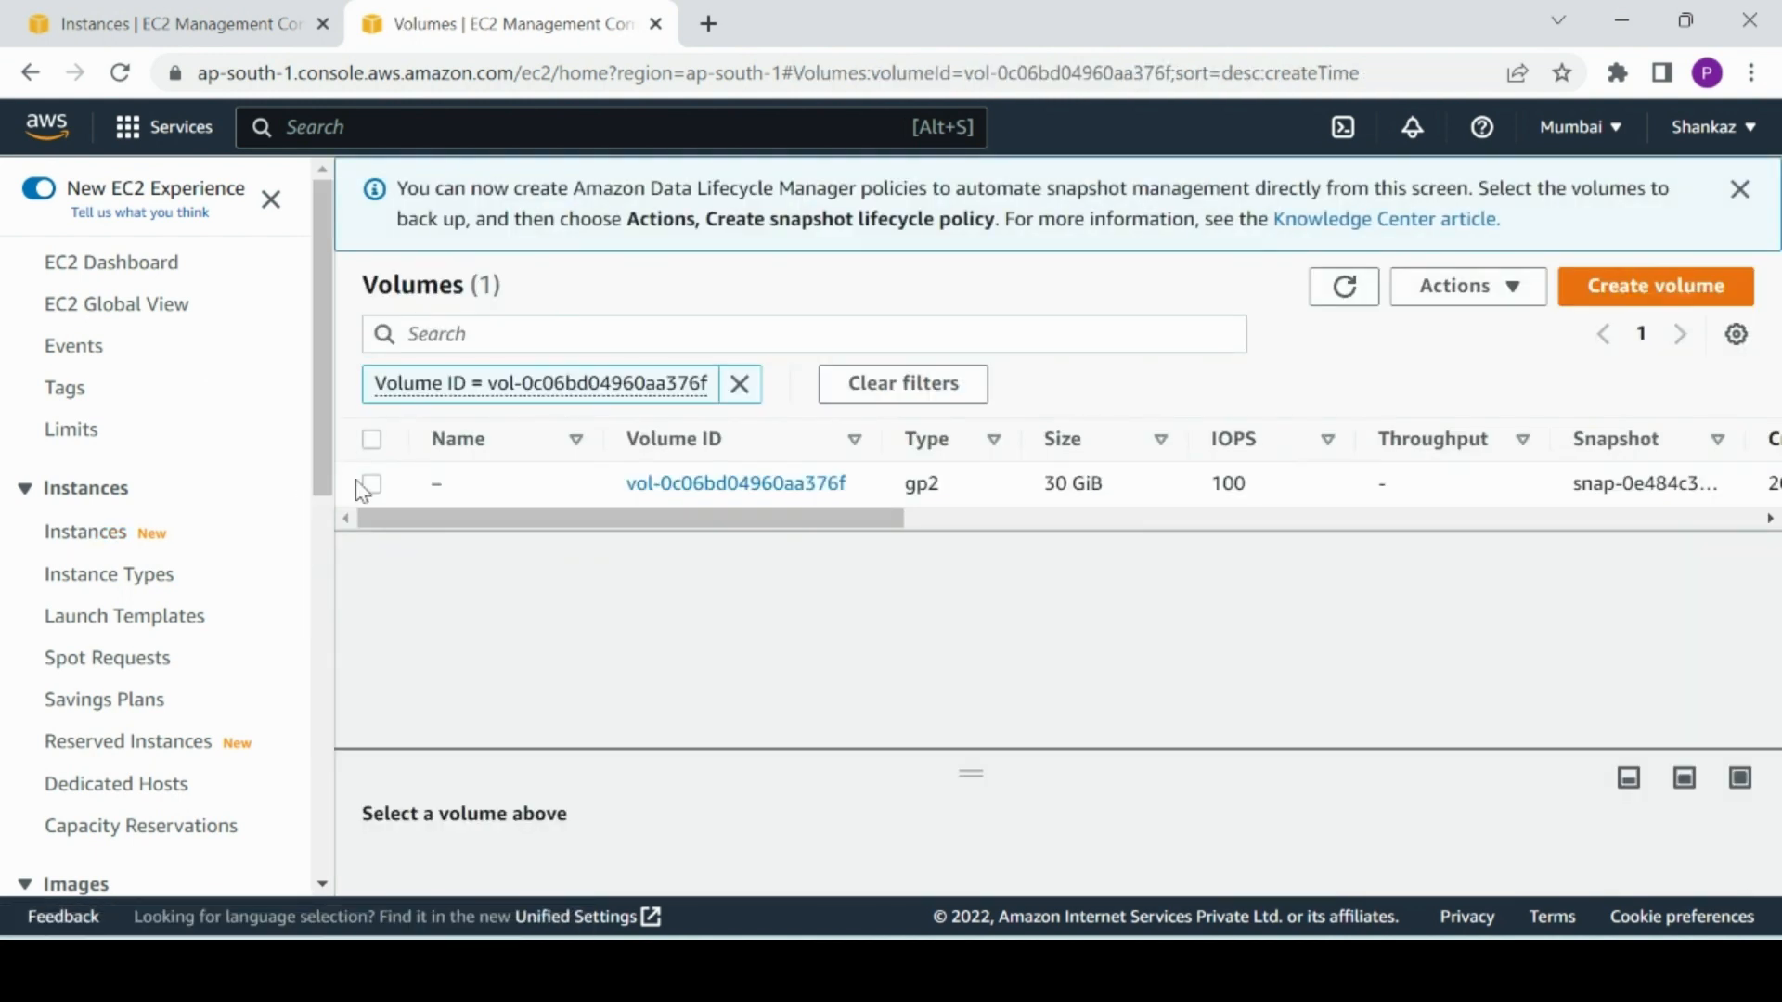
left_click(319, 134)
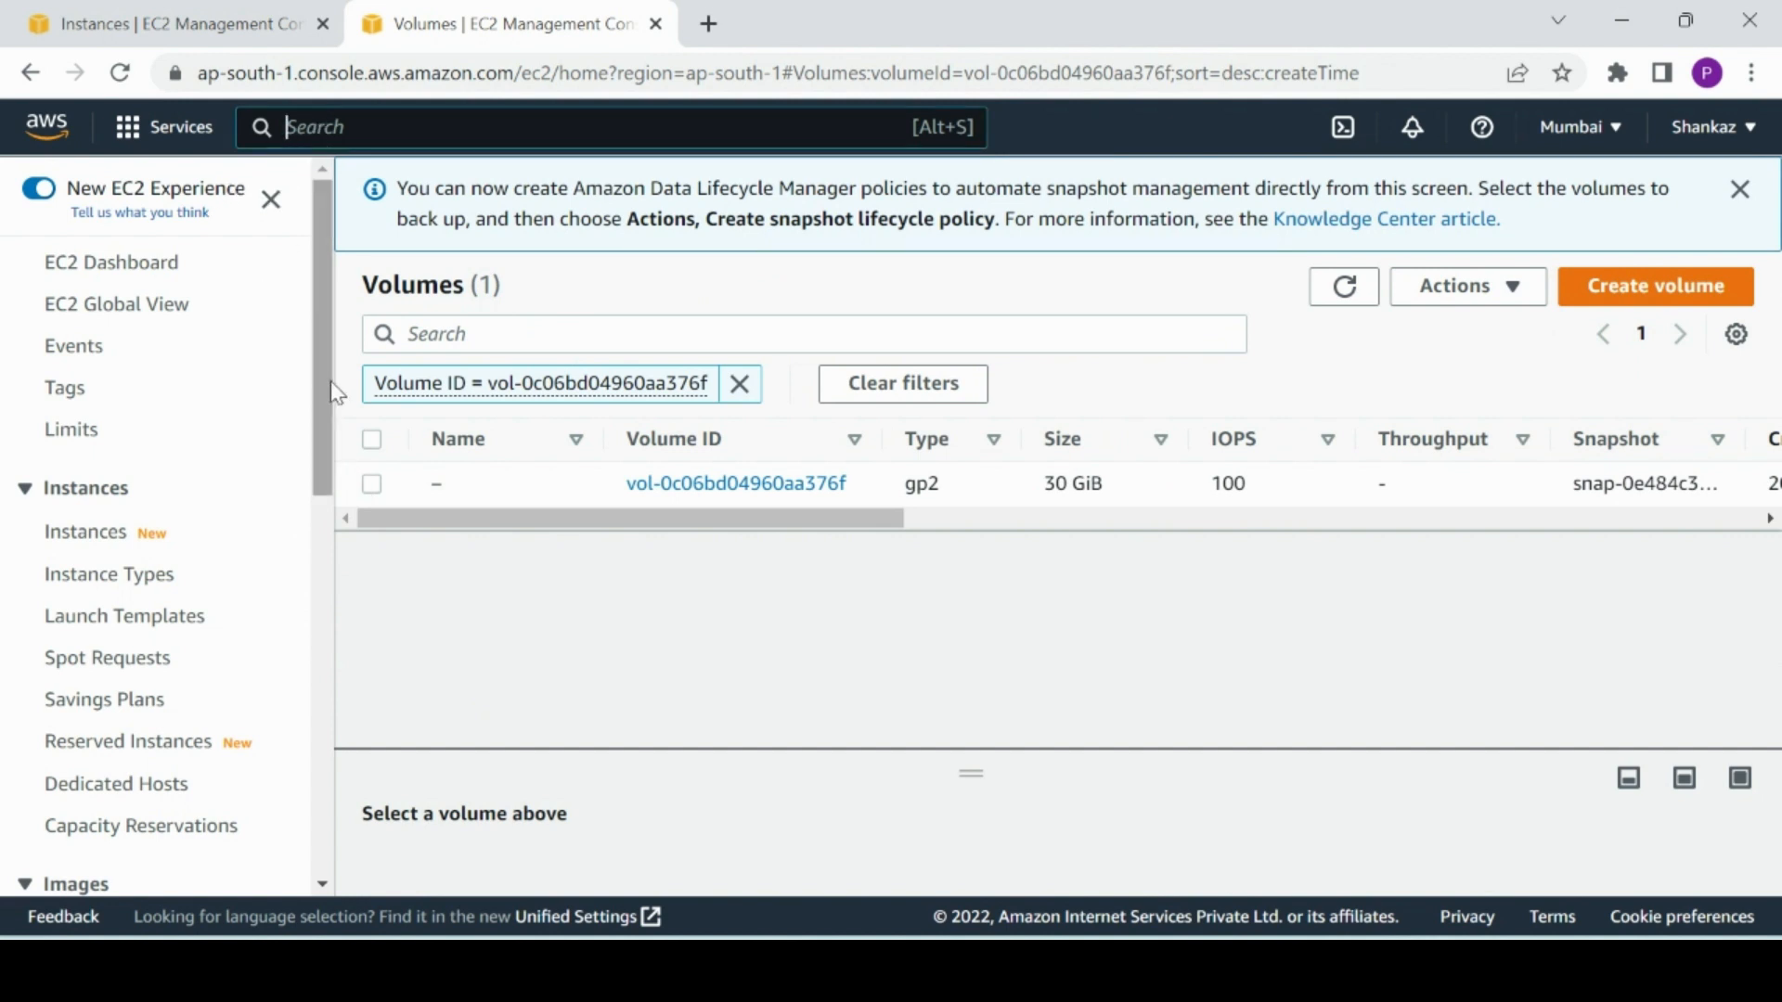
left_click_drag(325, 394, 298, 669)
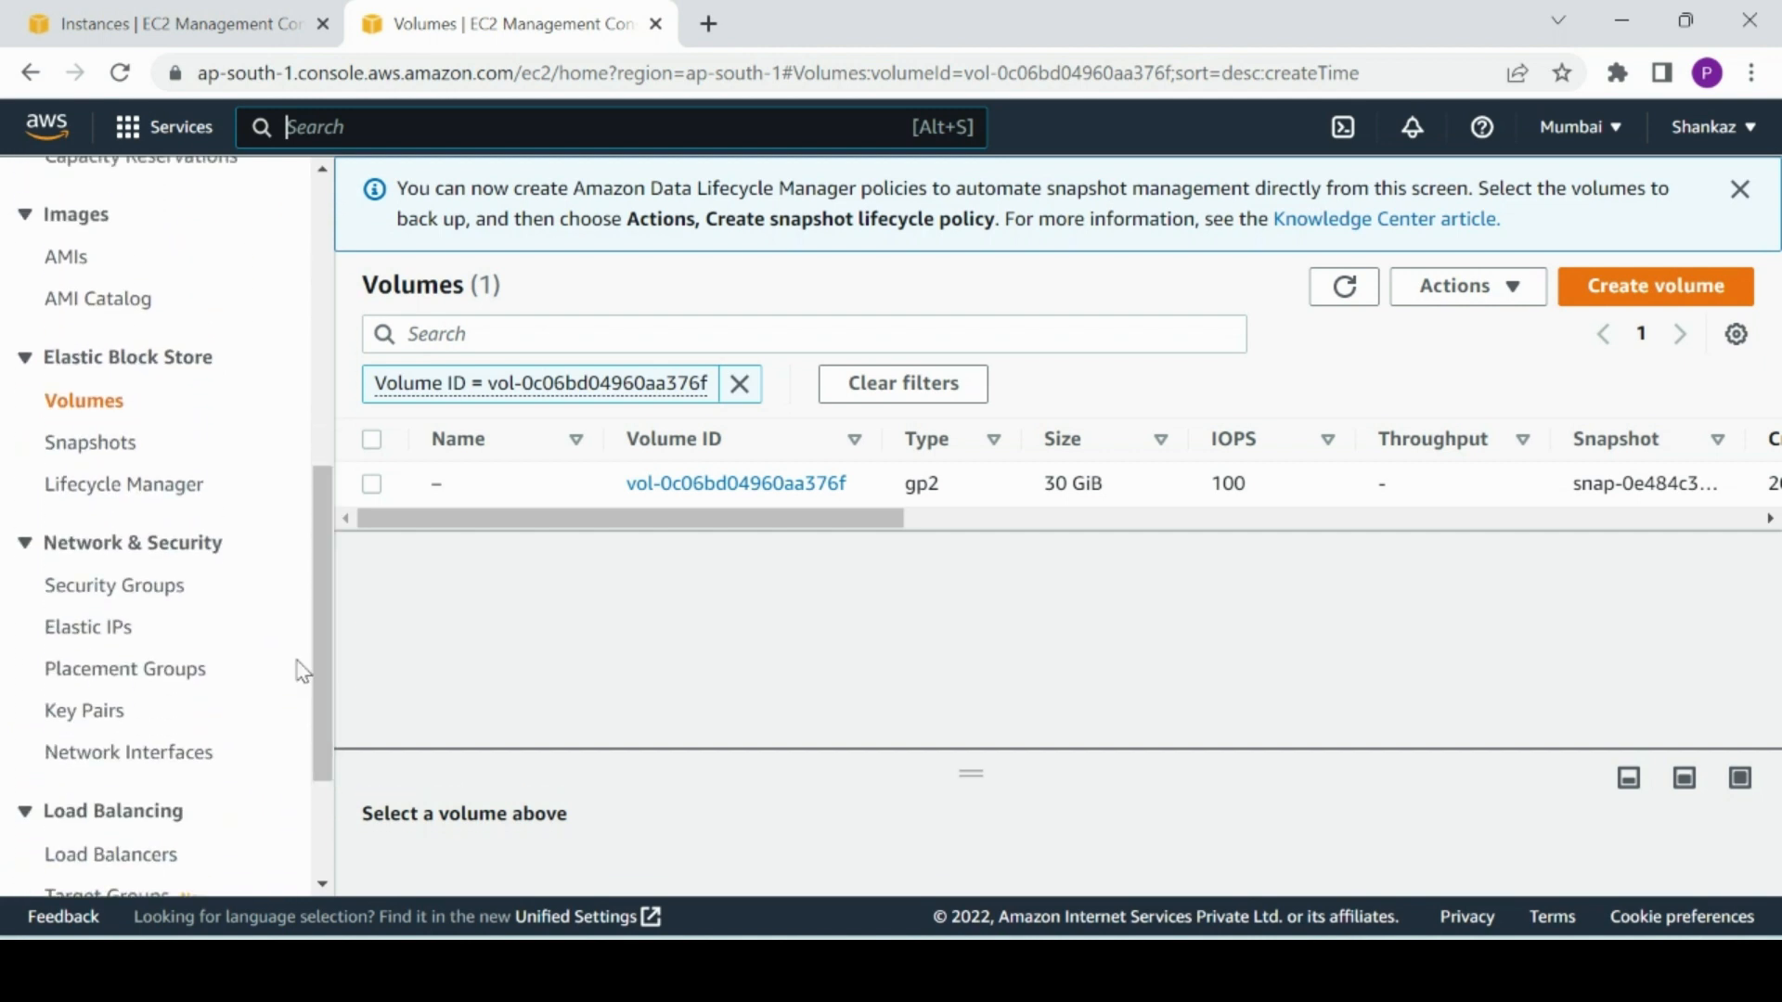
left_click(94, 449)
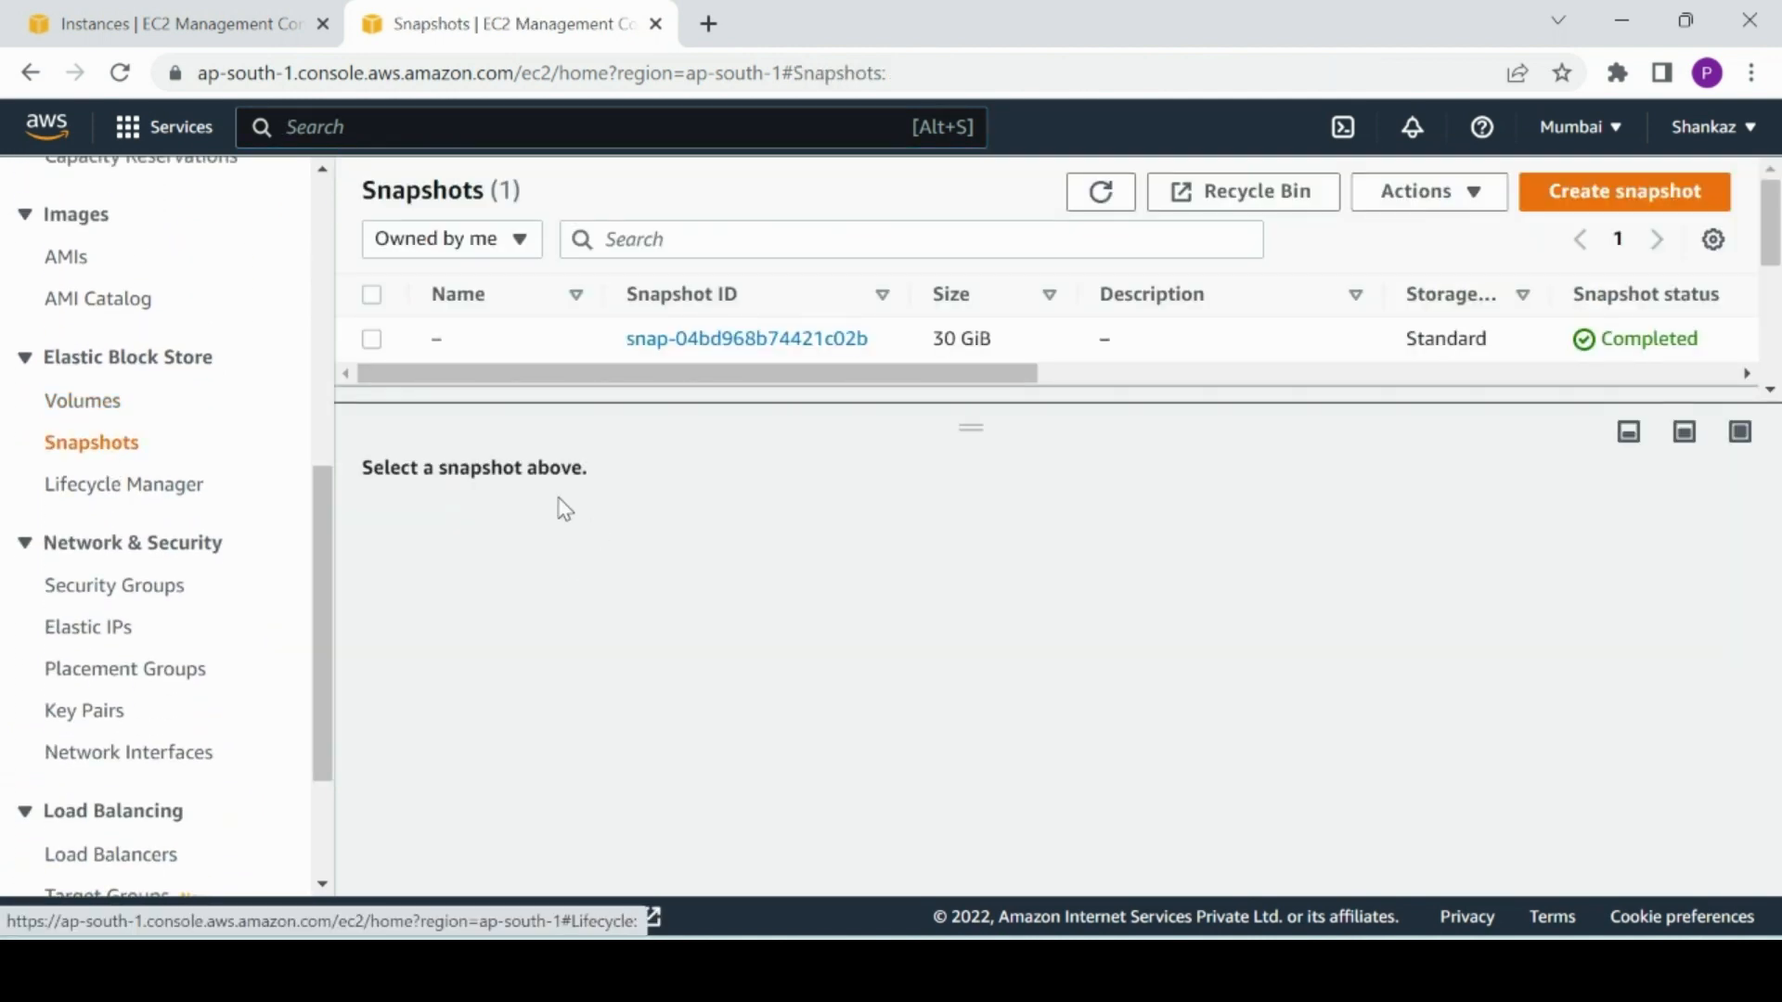
- Create a 30 GiB General Purpose SSD (gp2) volume from the snapshot in ap-south-1a, without encryption or tags
left_click(372, 340)
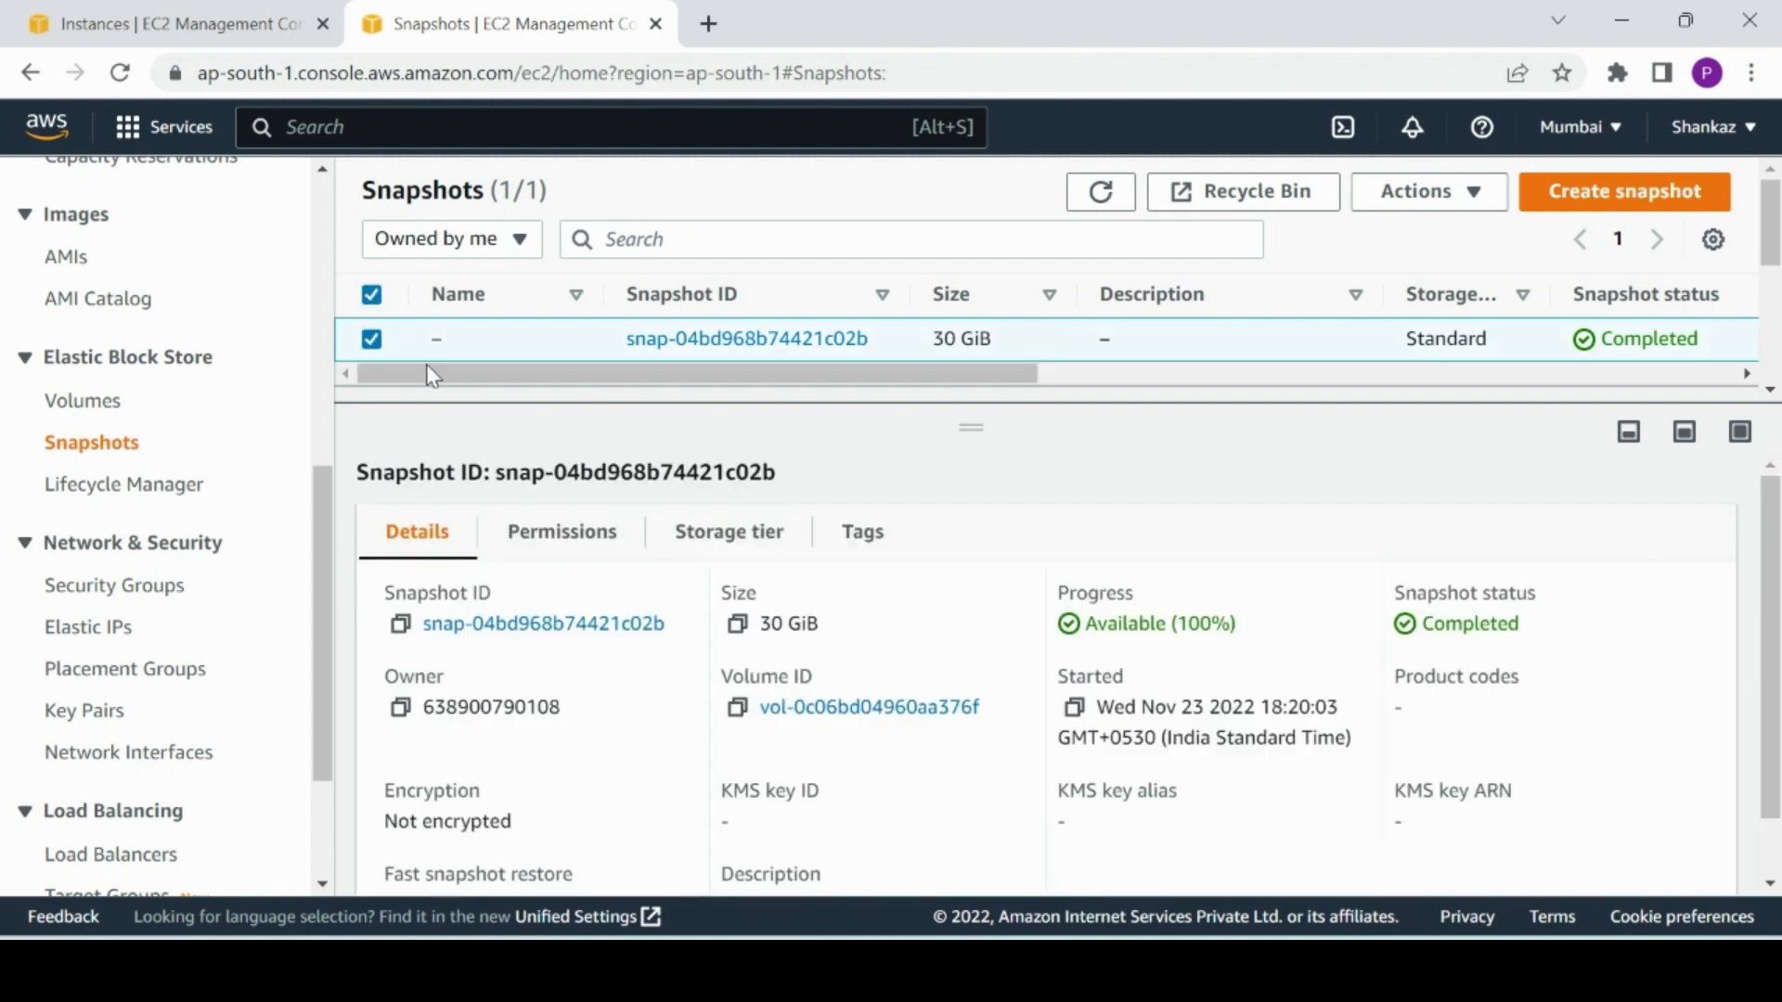
left_click(1417, 196)
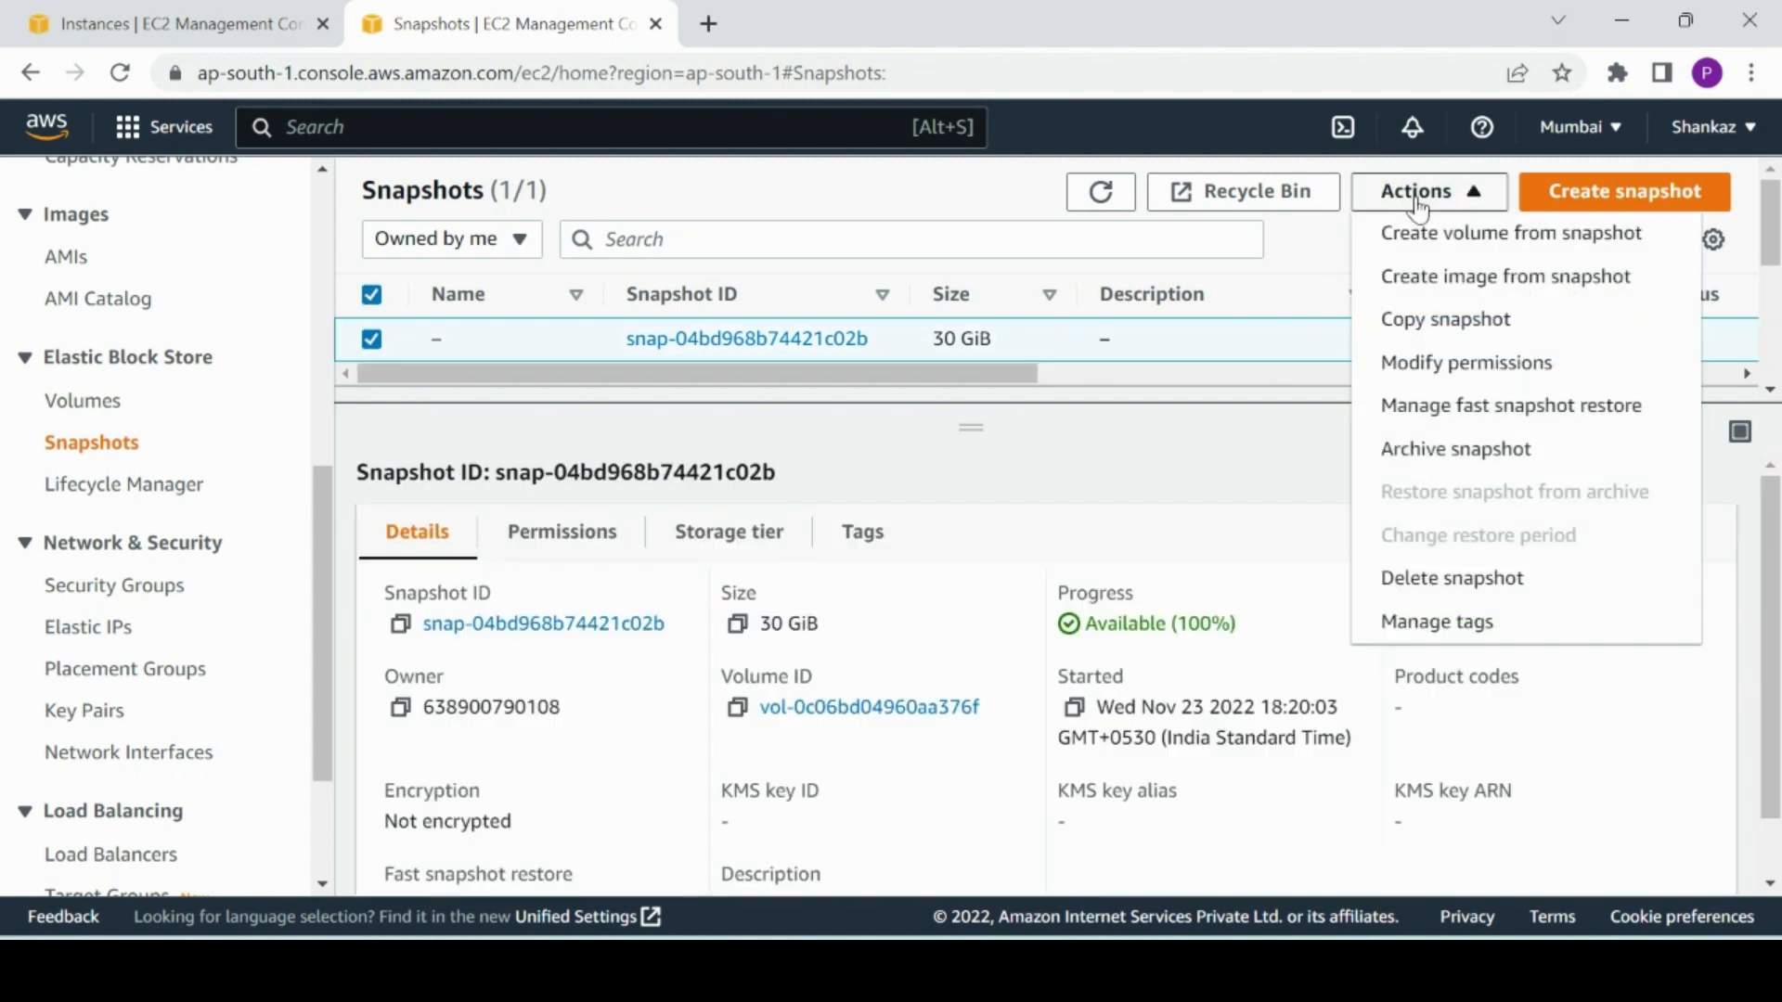
left_click(1433, 232)
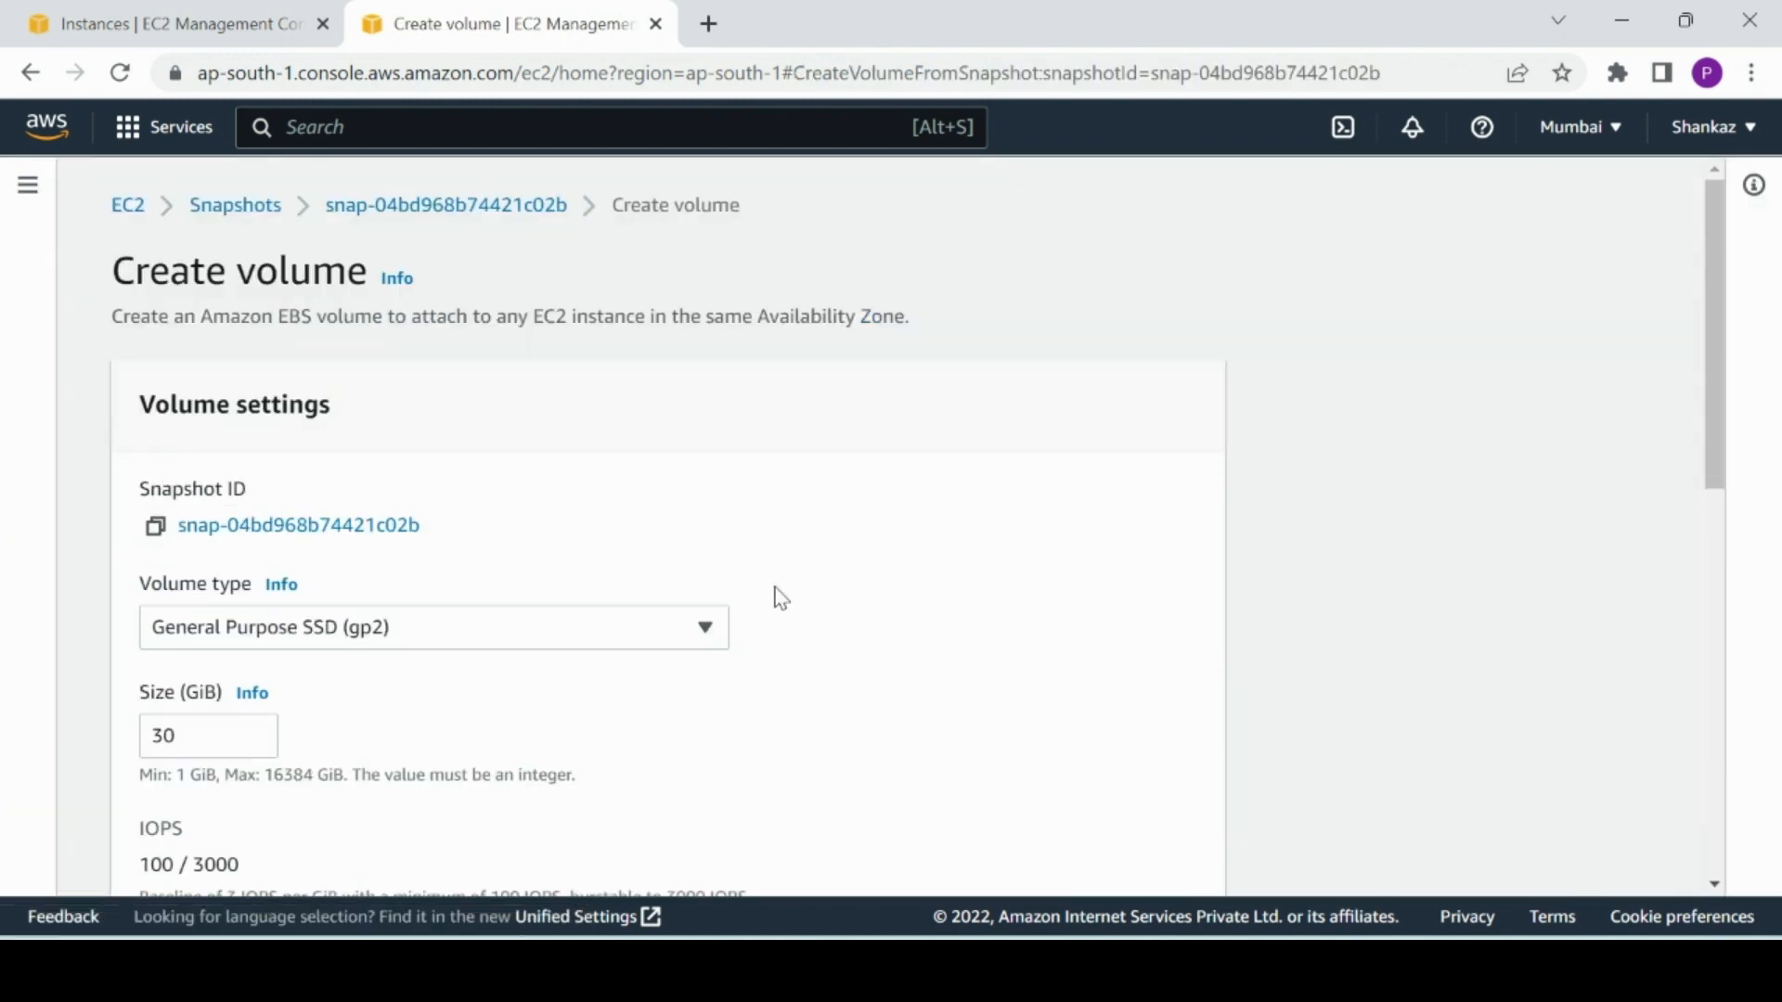
left_click_drag(1726, 395, 1712, 776)
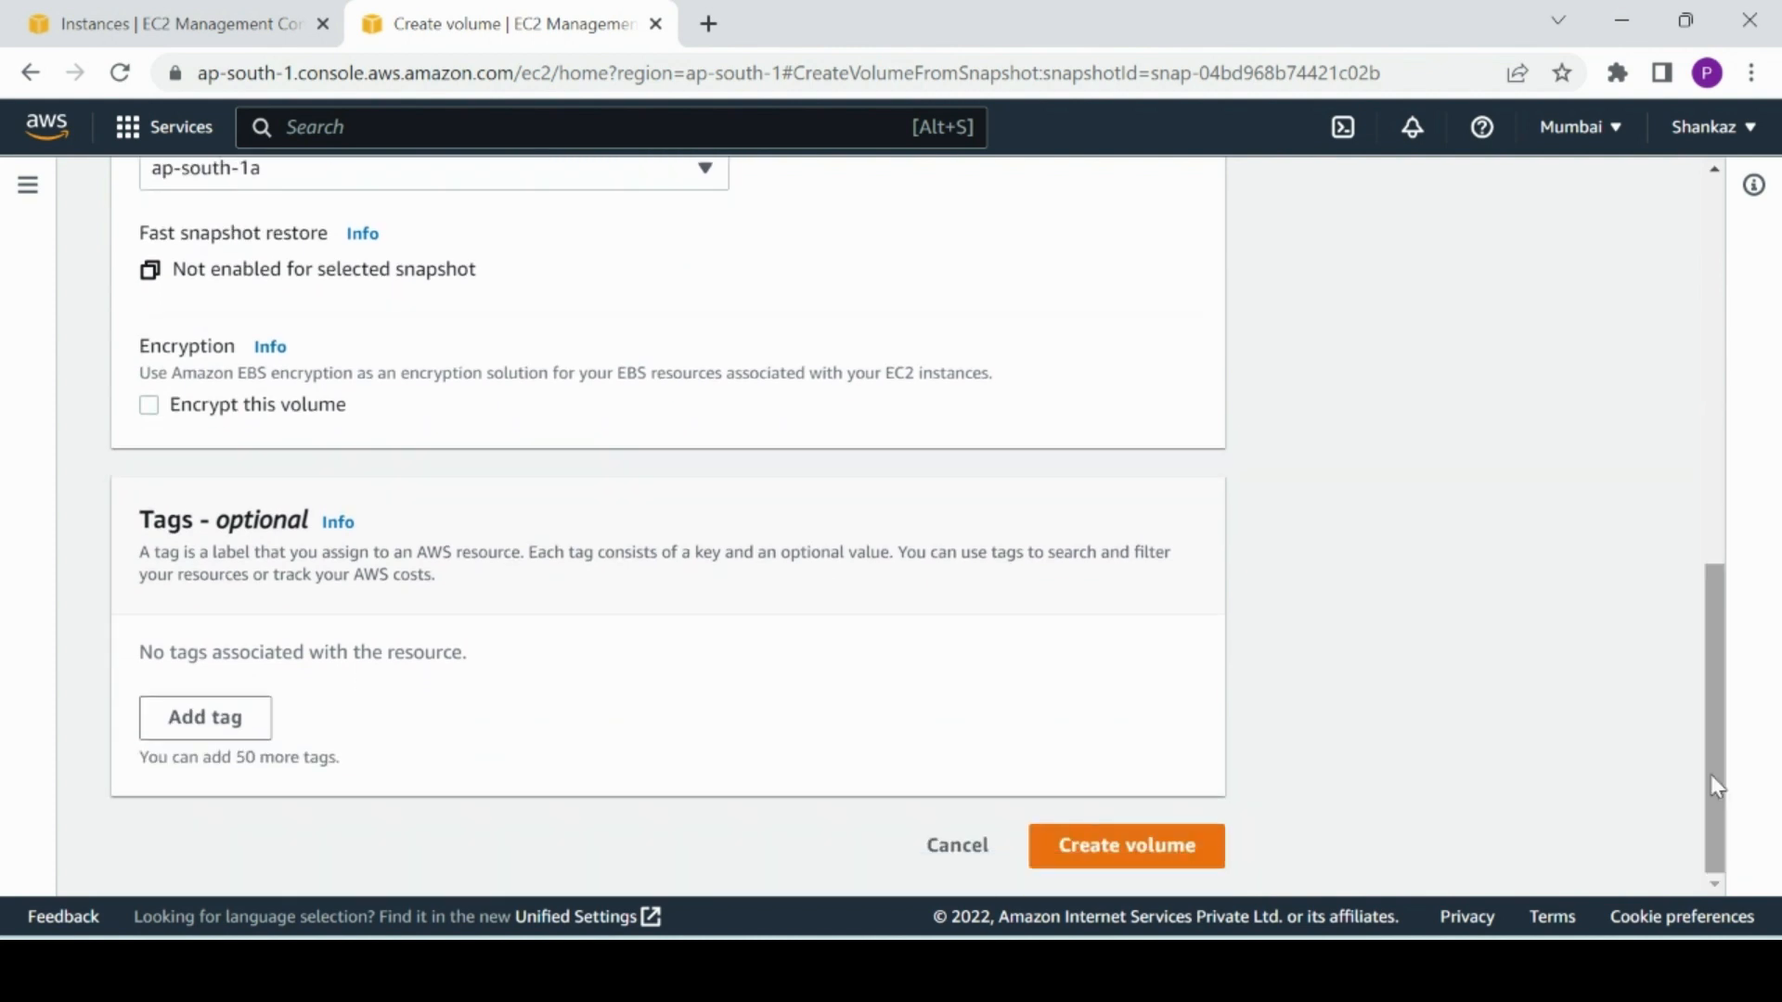
left_click(1095, 854)
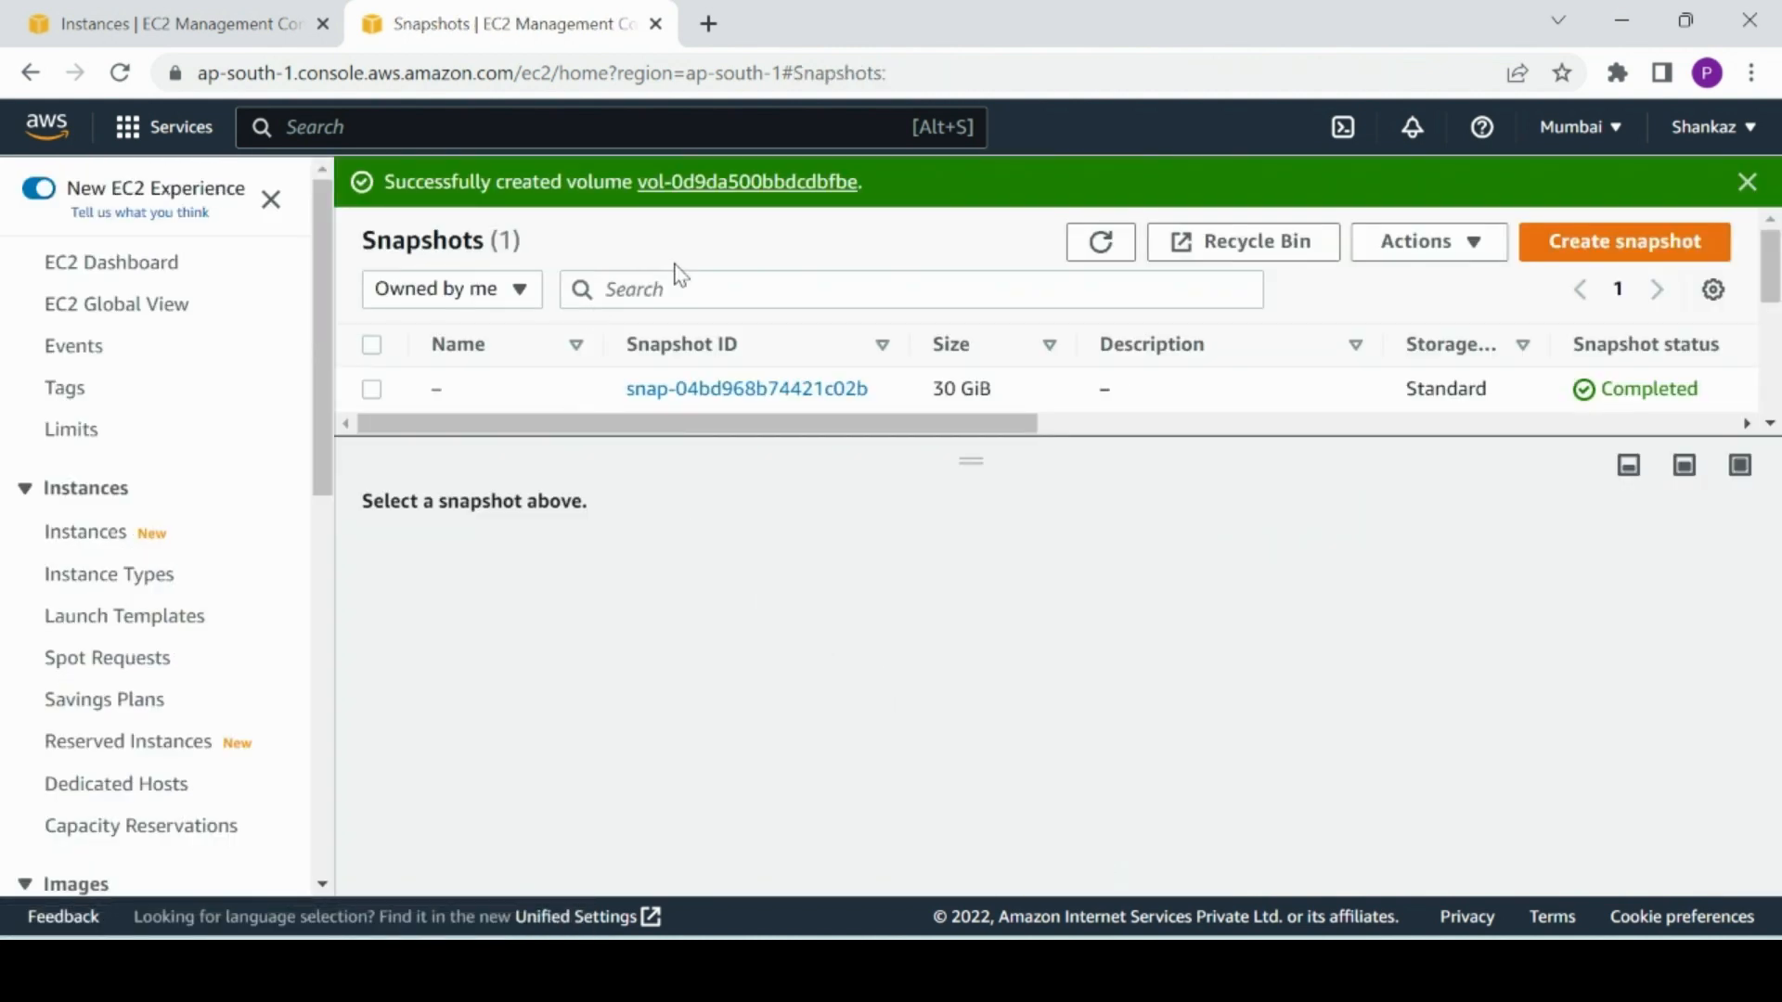
- Open the newly created volume and attach it to instance i-0f933d9158fce51f2 with device name xvdf
left_click(722, 183)
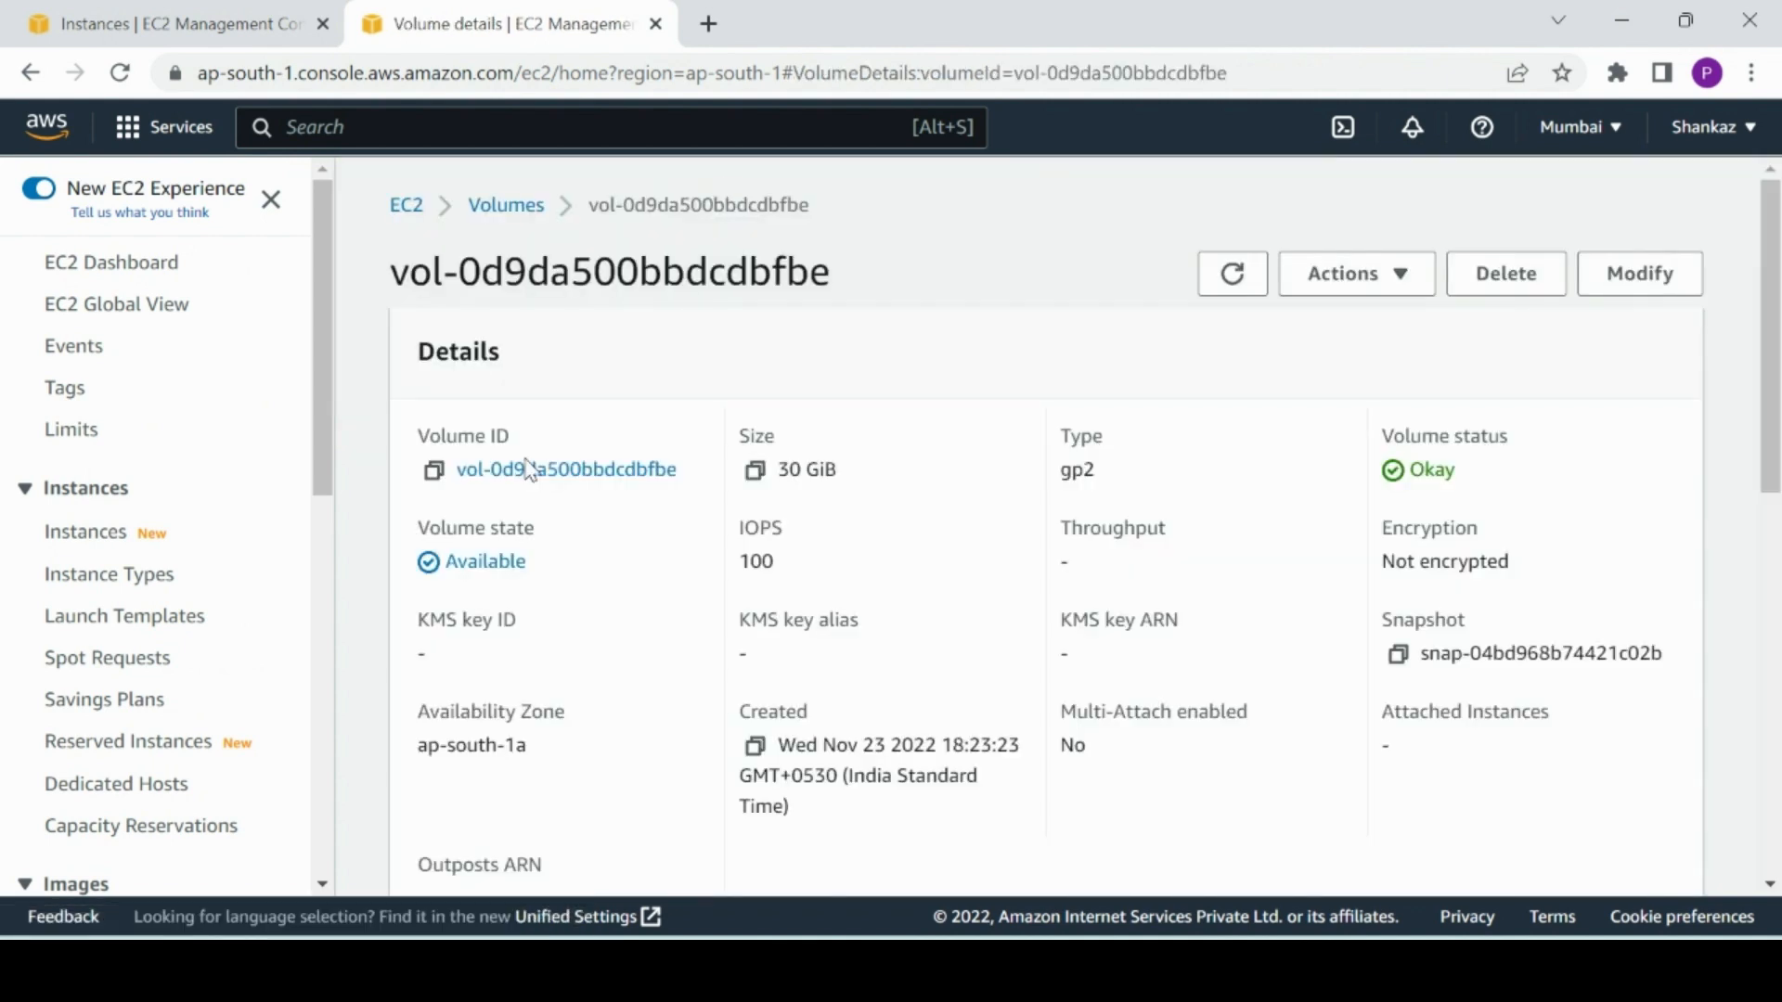
left_click(1232, 278)
left_click(1345, 273)
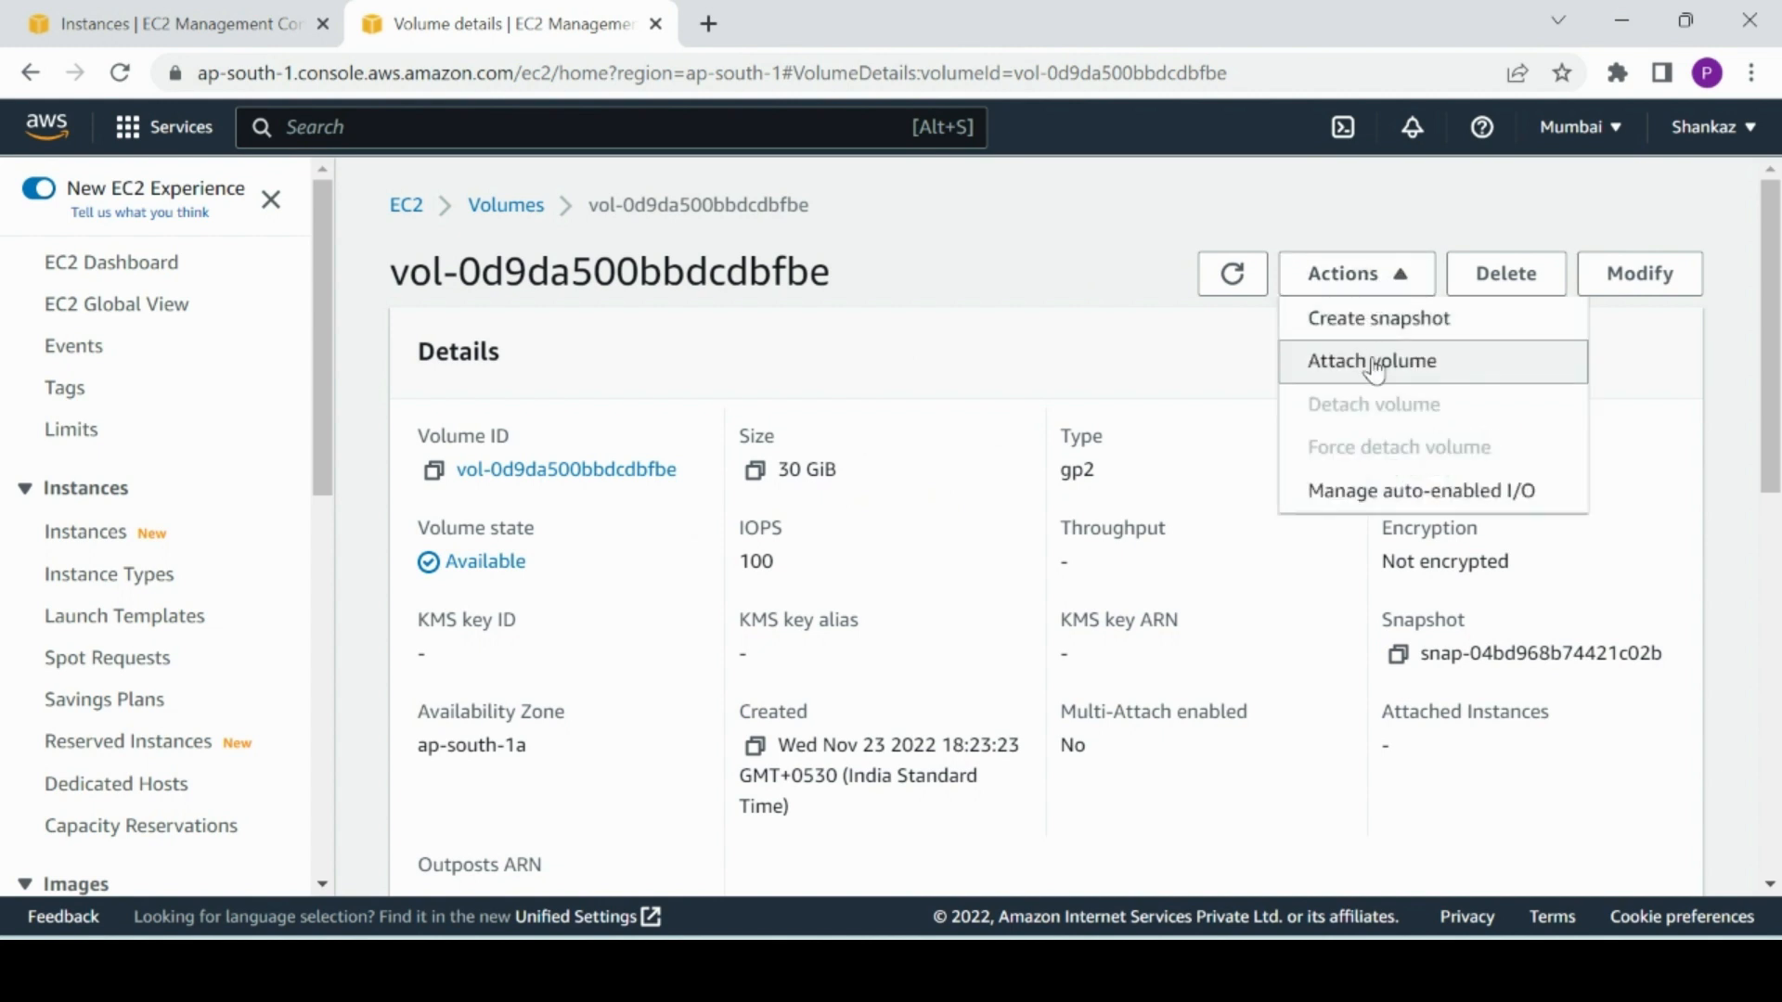
left_click(1373, 365)
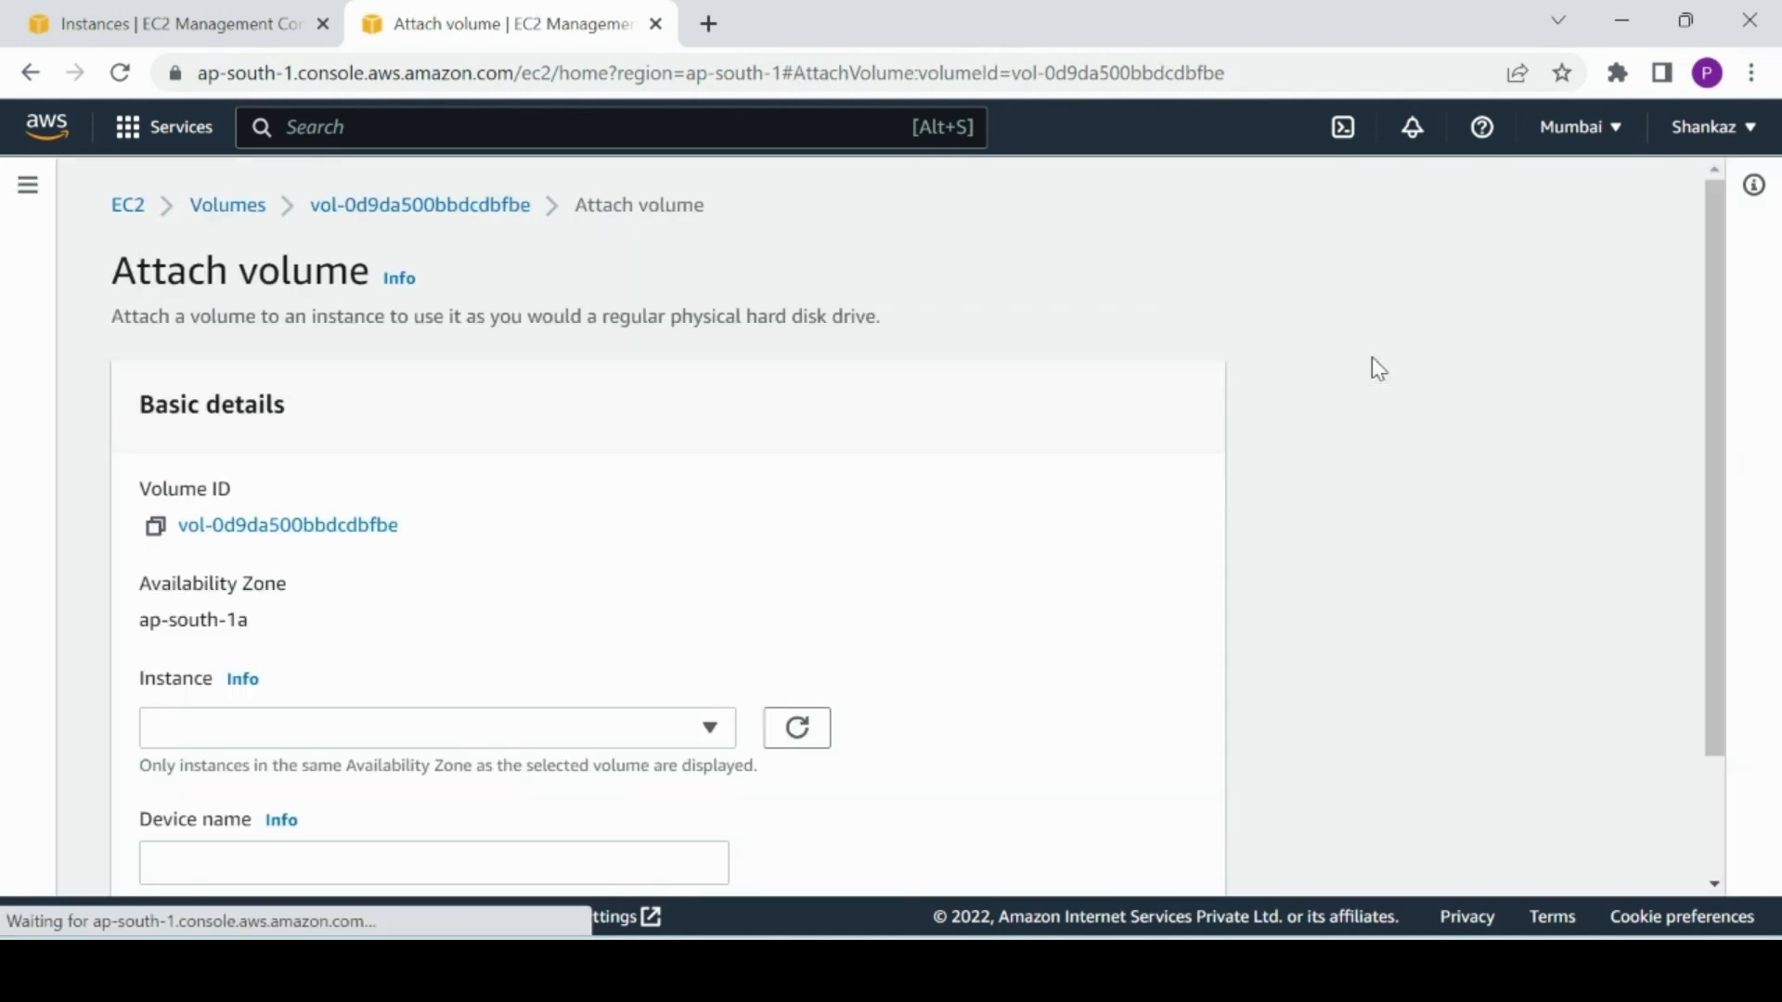
left_click(557, 733)
left_click(419, 694)
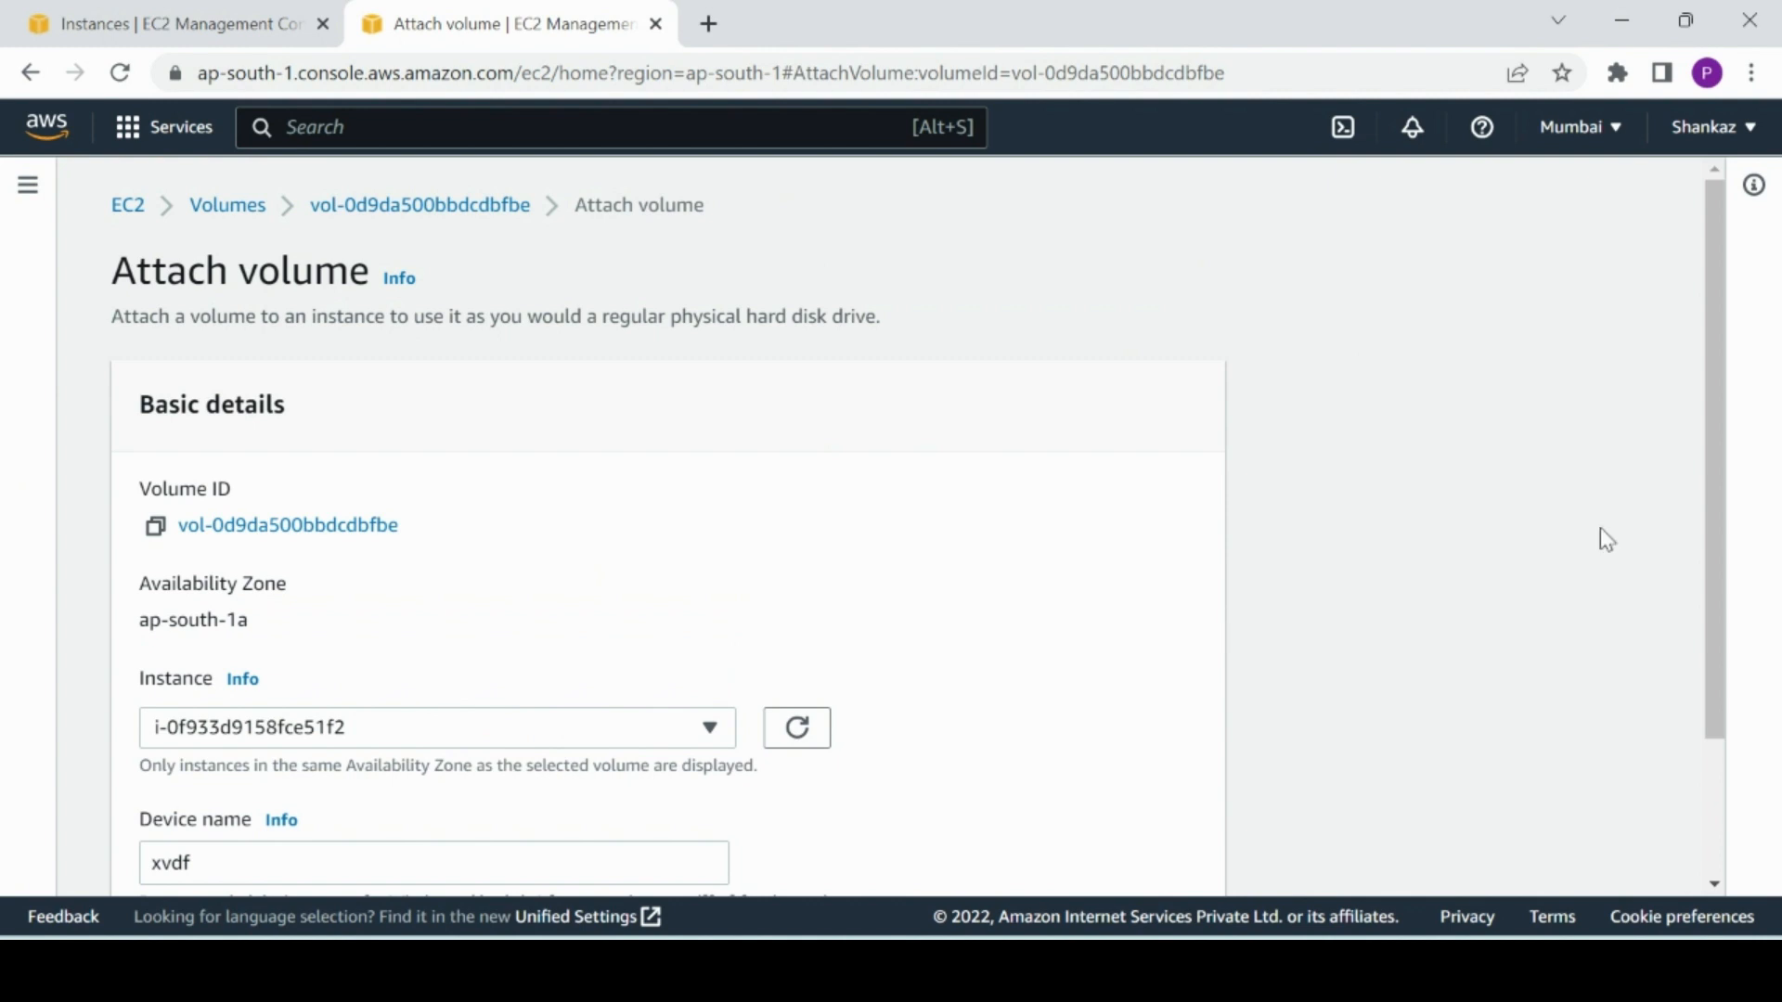
scroll(1718, 625, "down", 3)
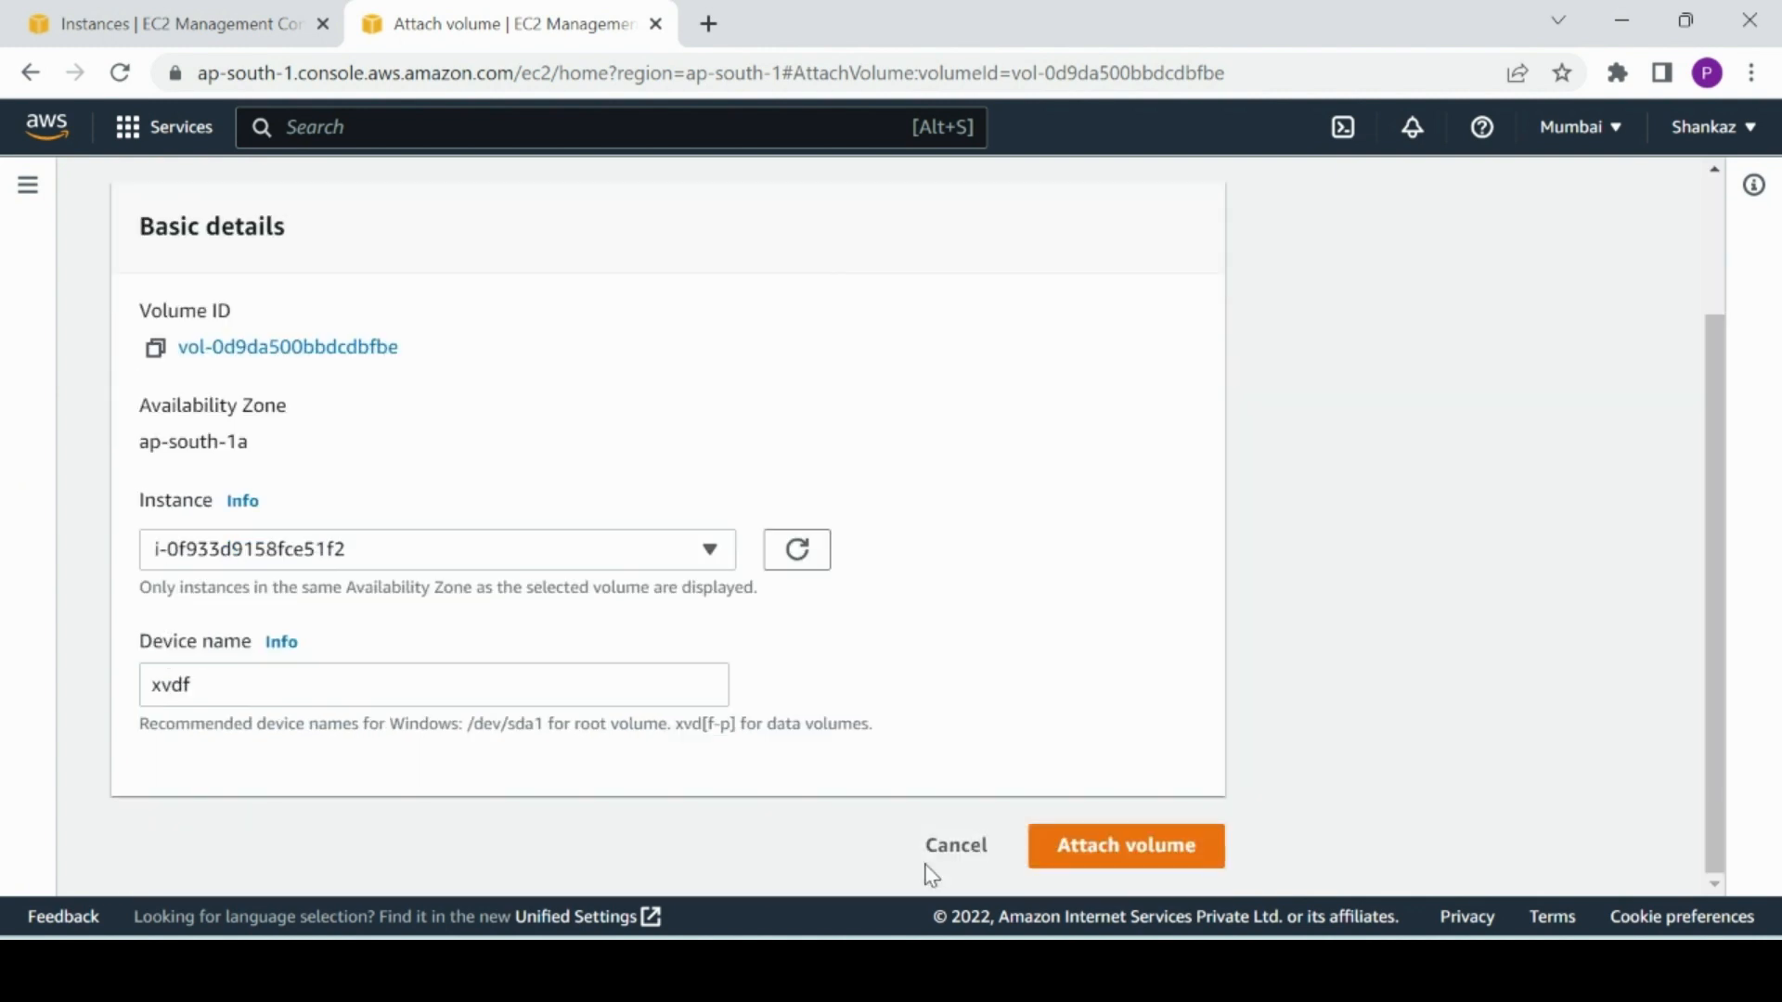
left_click(1185, 856)
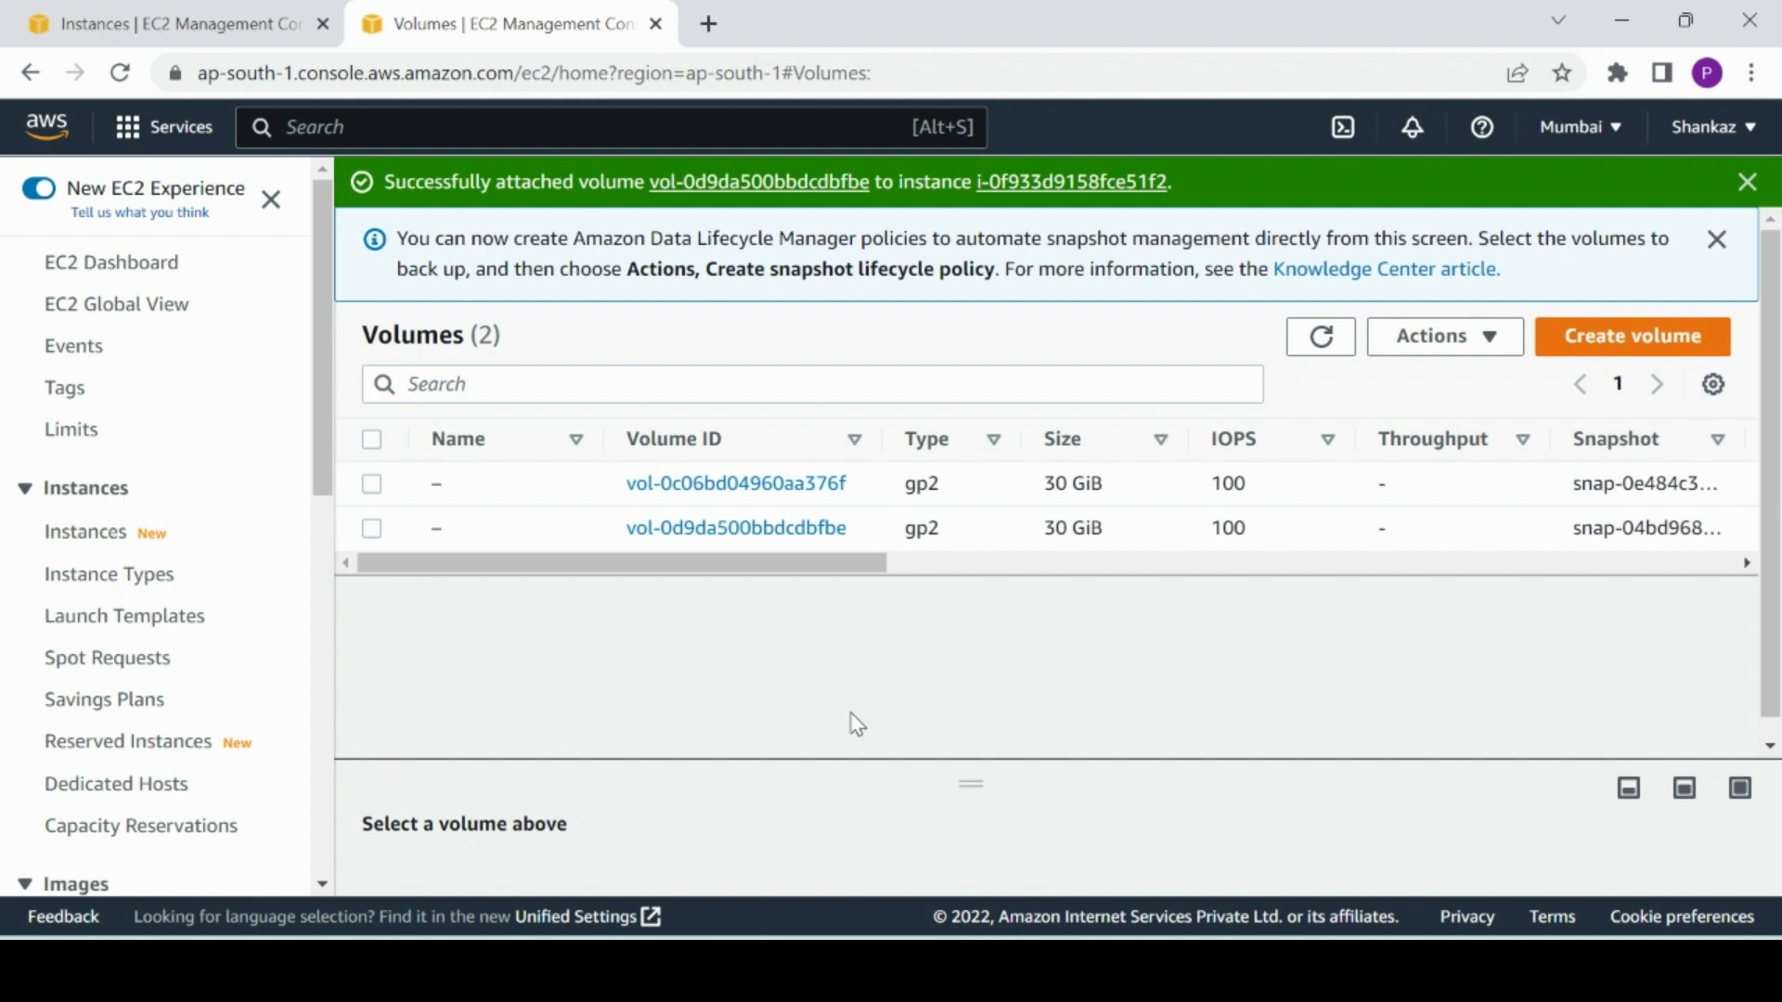
- Switch to the instance's remote desktop session and open Disk Management by running diskmgmt.msc
left_click(1049, 970)
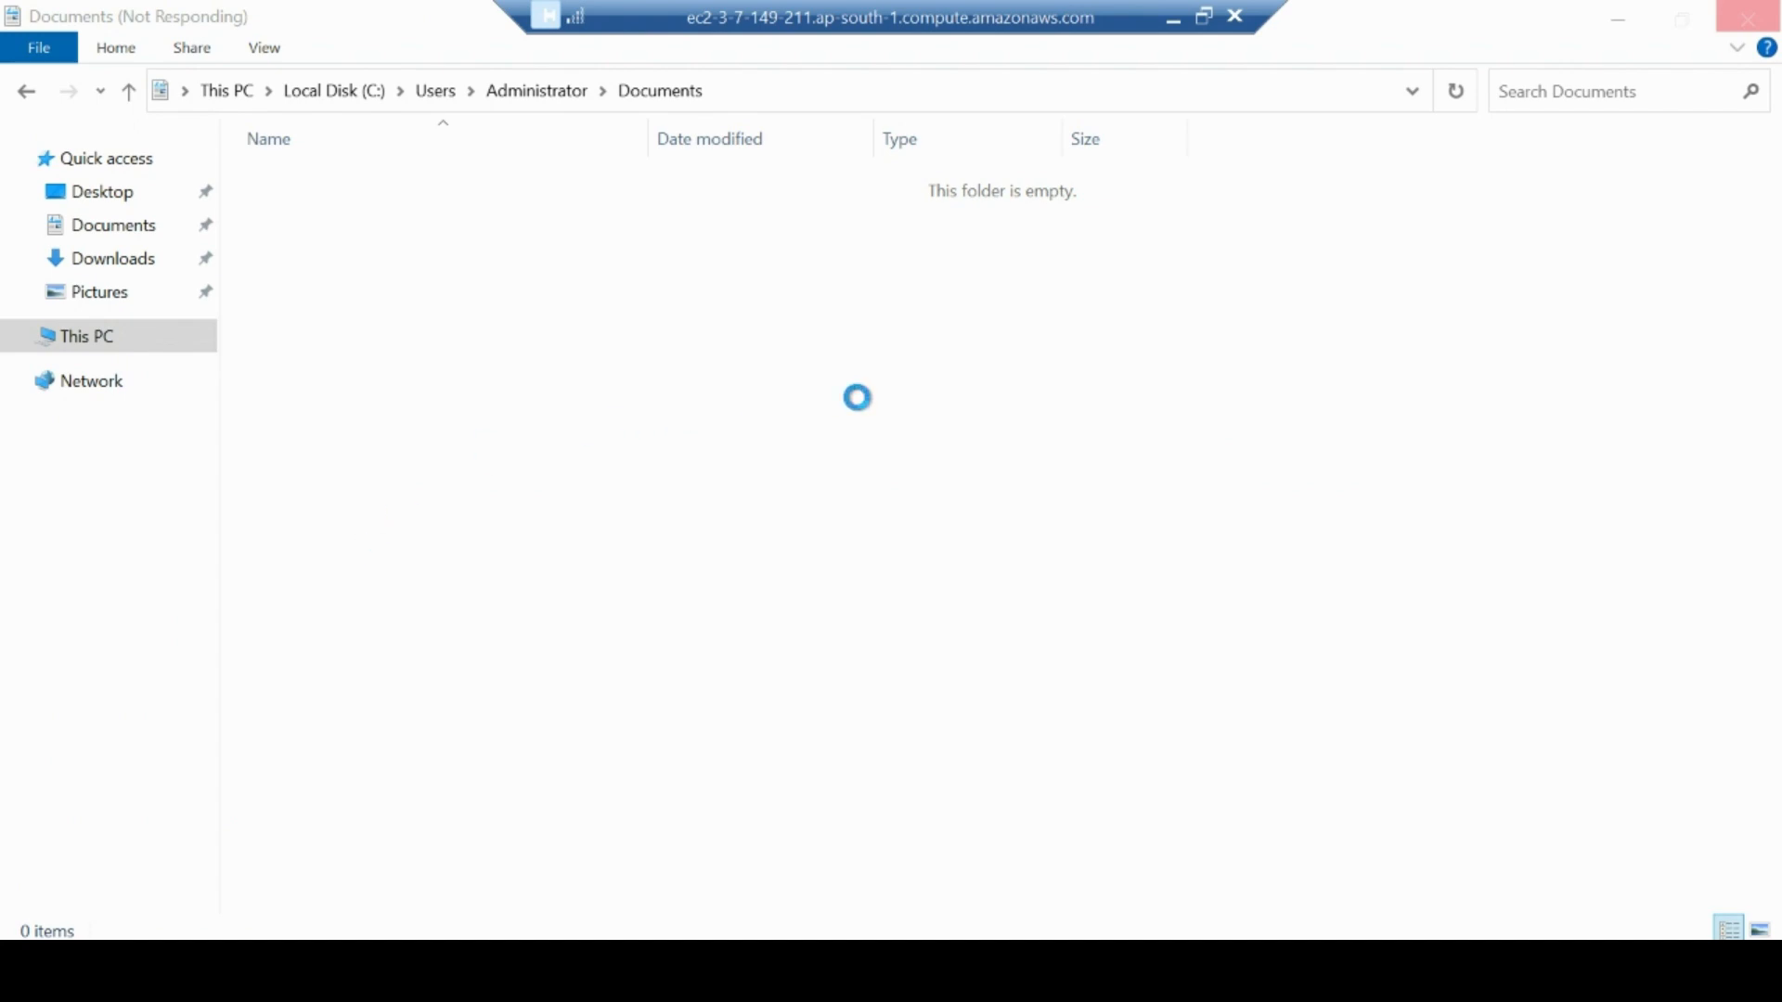
key("super+r")
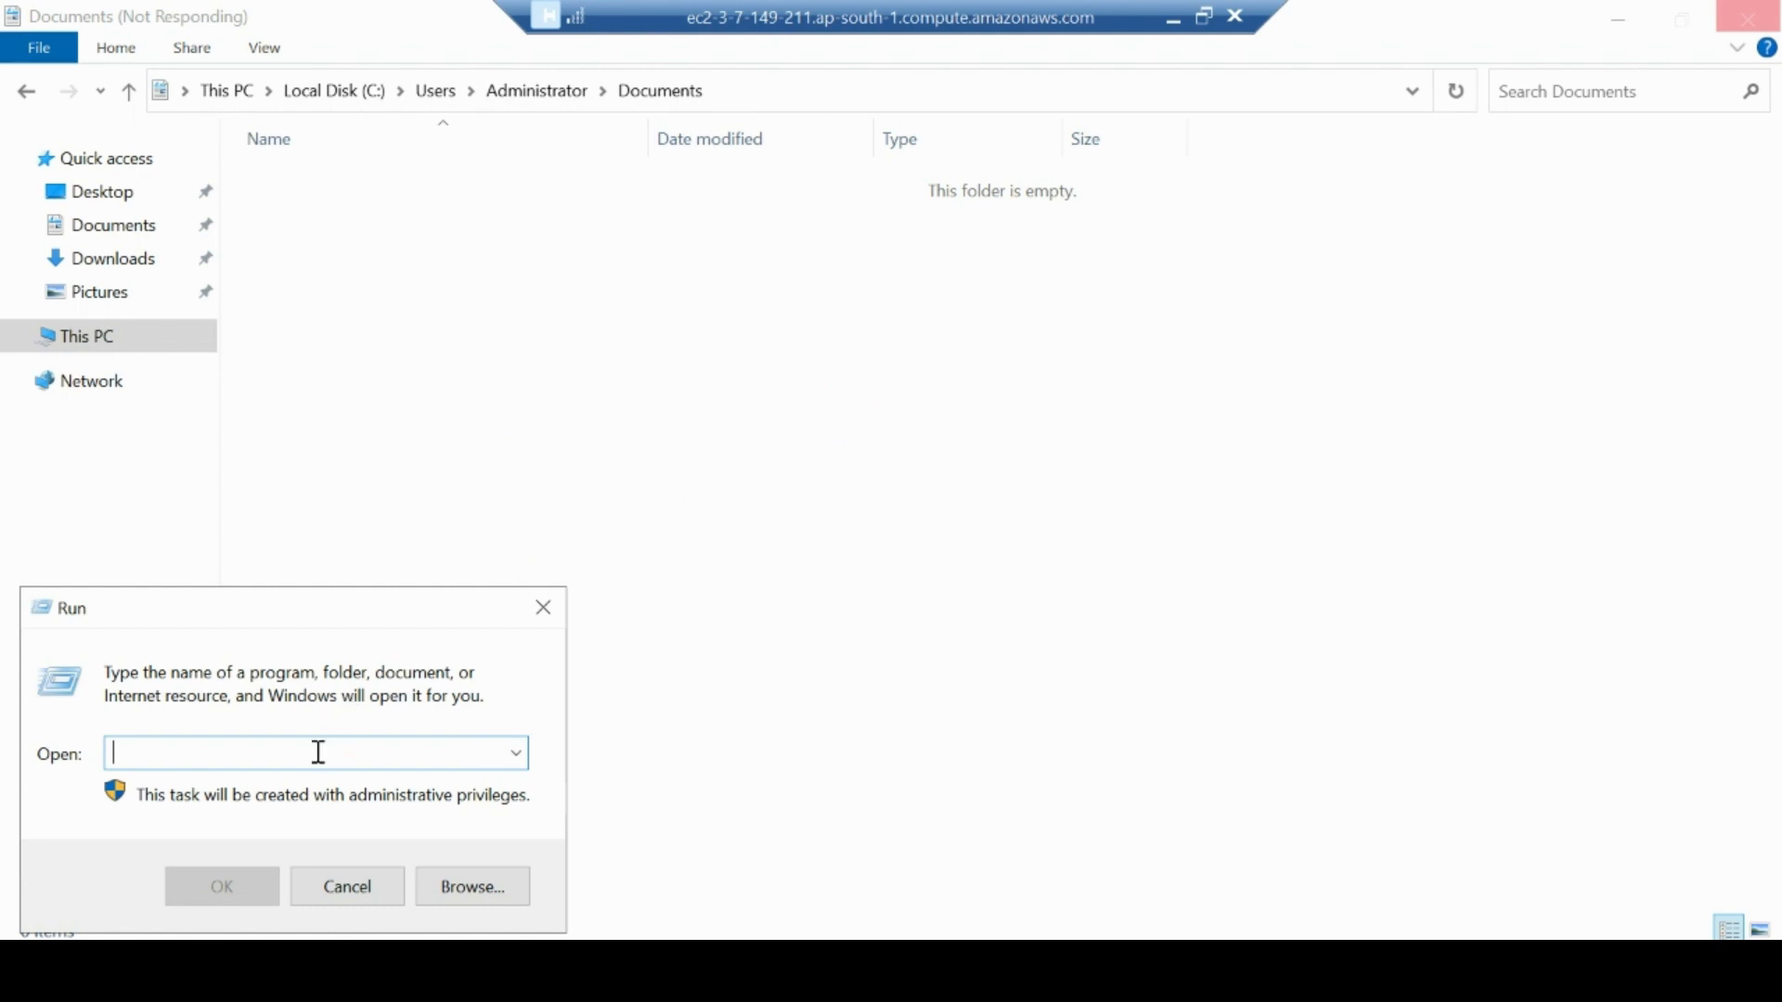
type("diskm")
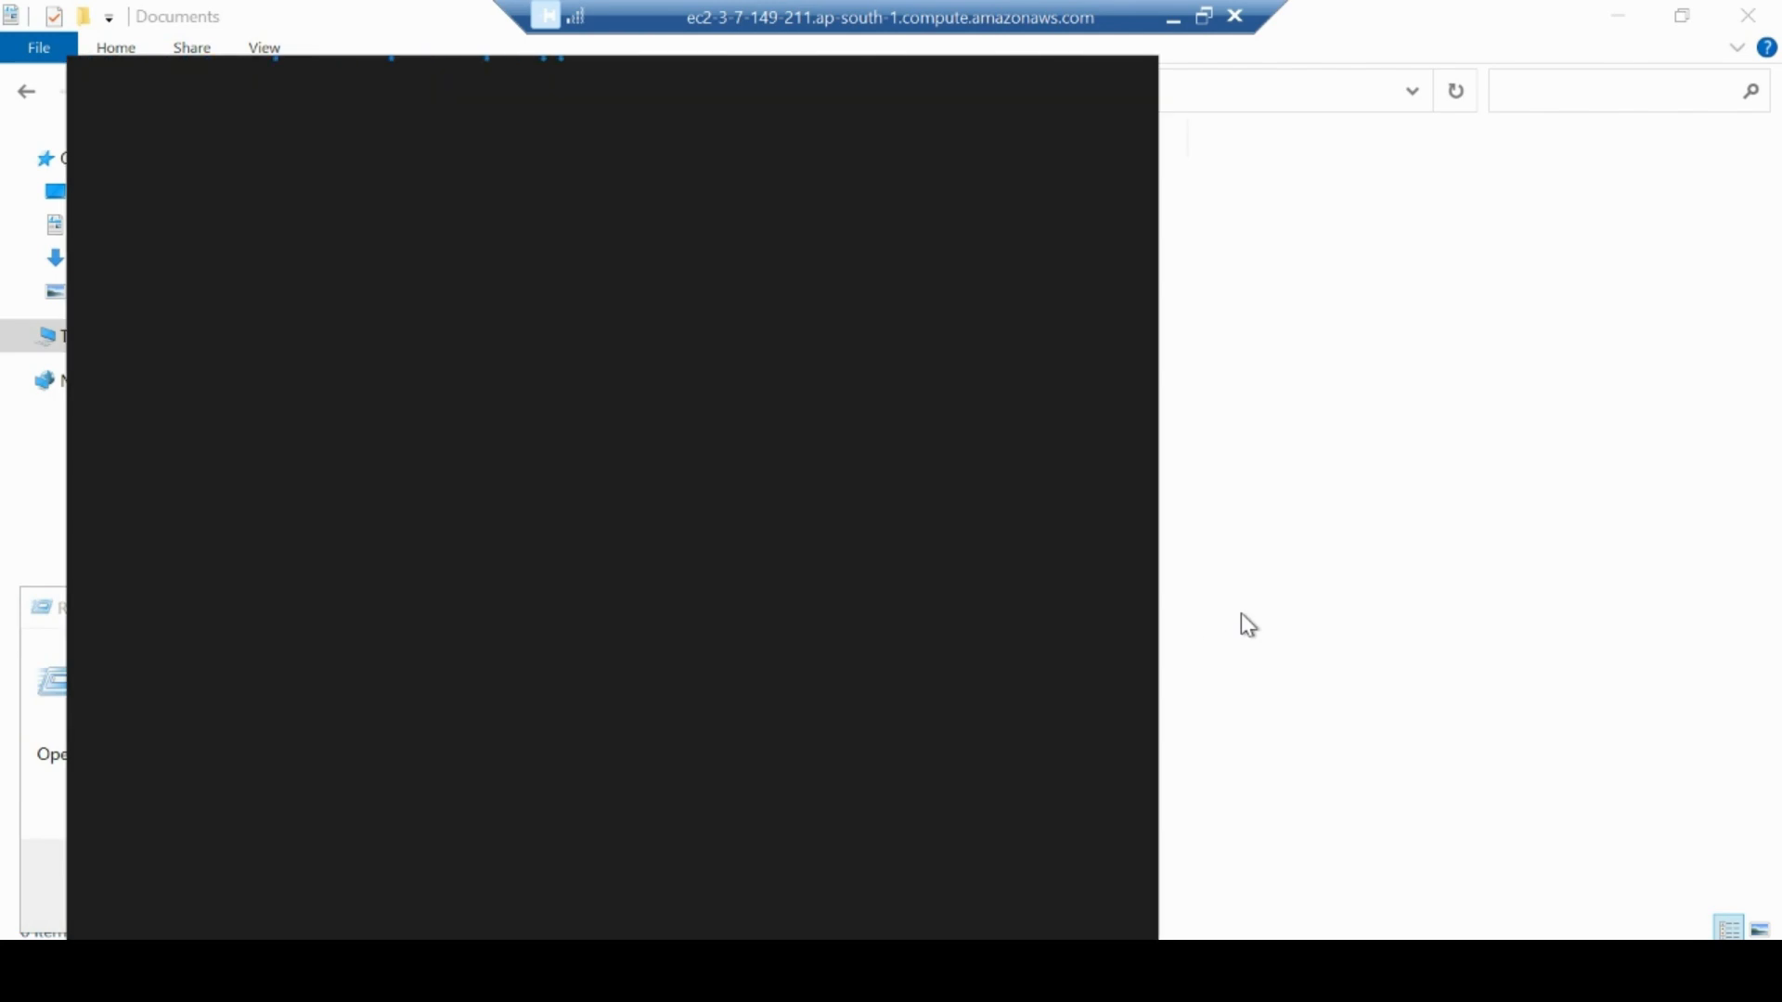
left_click(1141, 250)
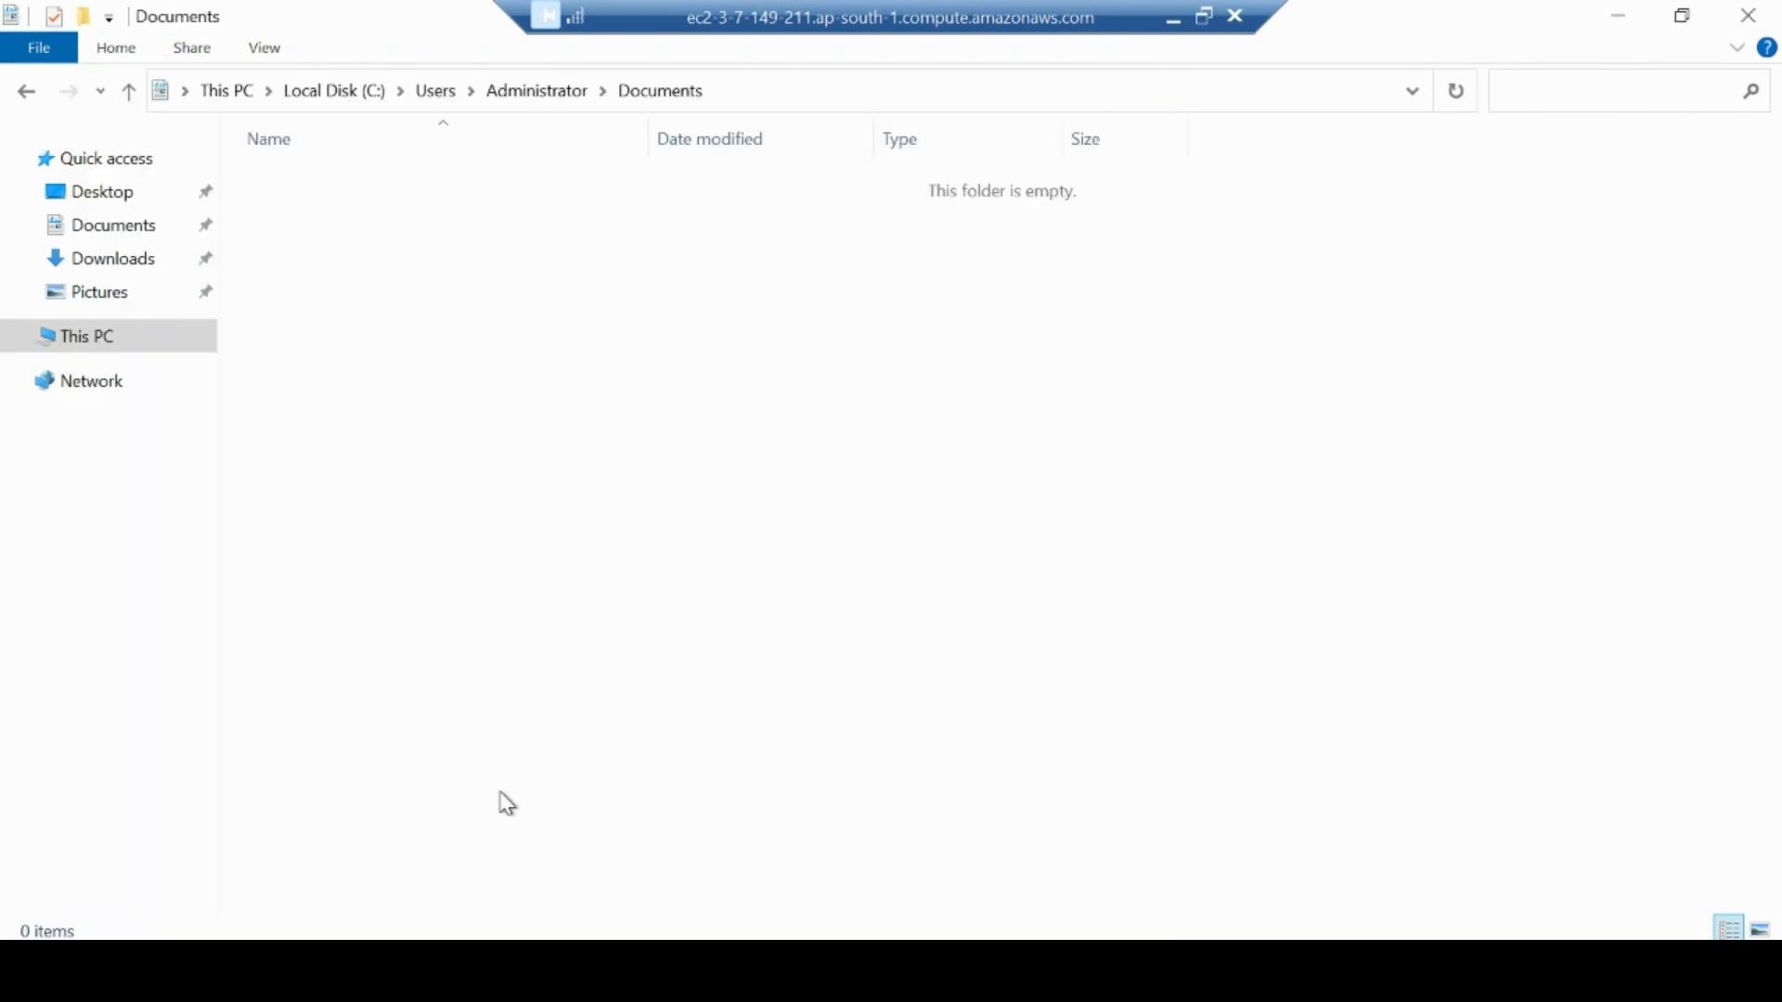
left_click(225, 970)
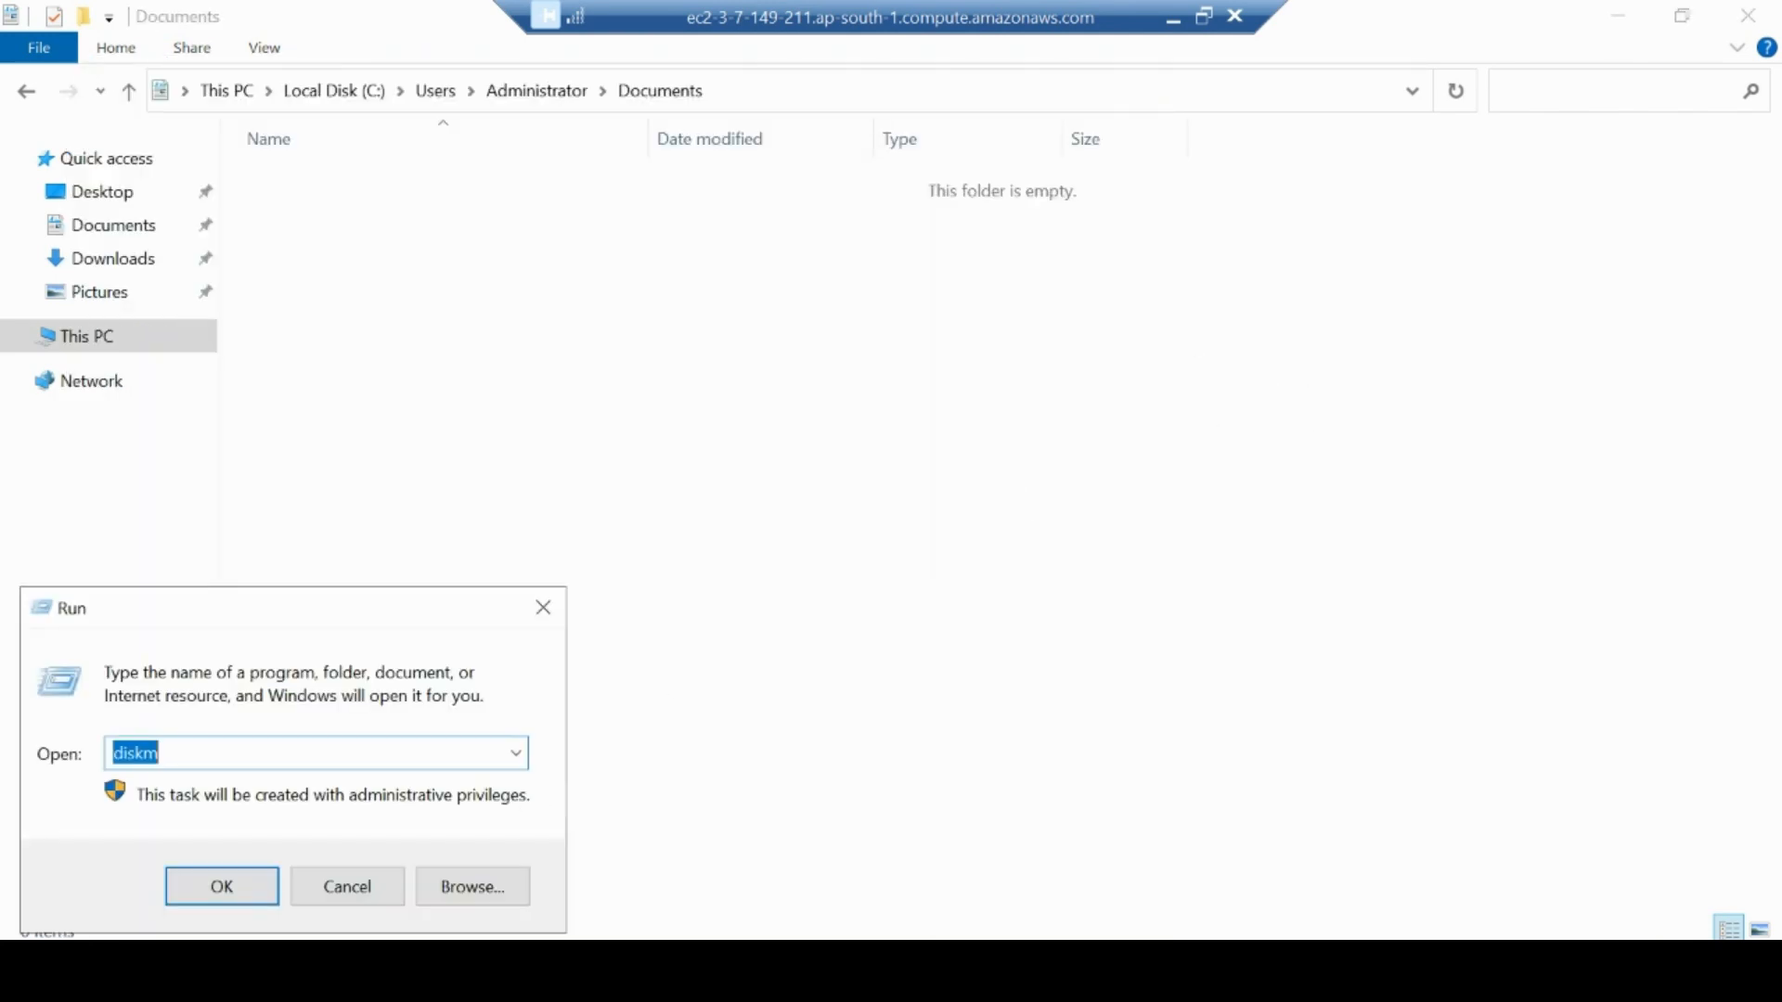
left_click(210, 756)
type("gmt.msc")
key("Return")
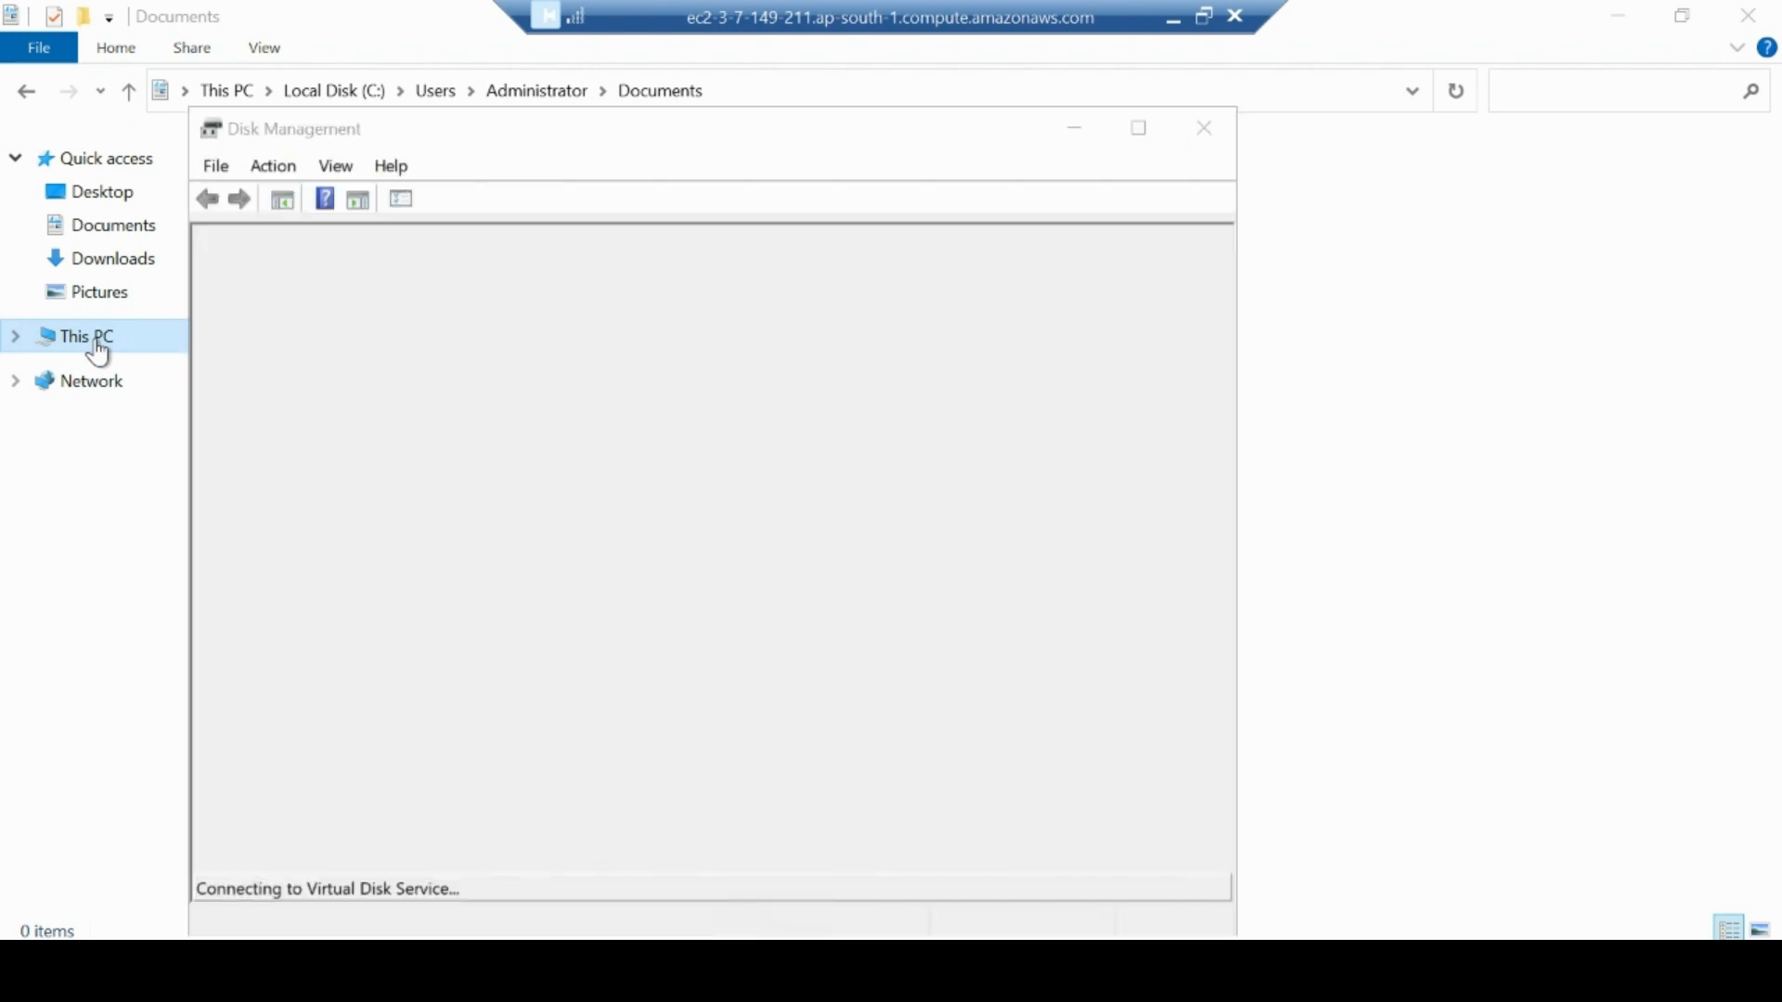
- Show This PC in File Explorer and bring the 30 GB Disk 1 online in Disk Management
left_click(97, 346)
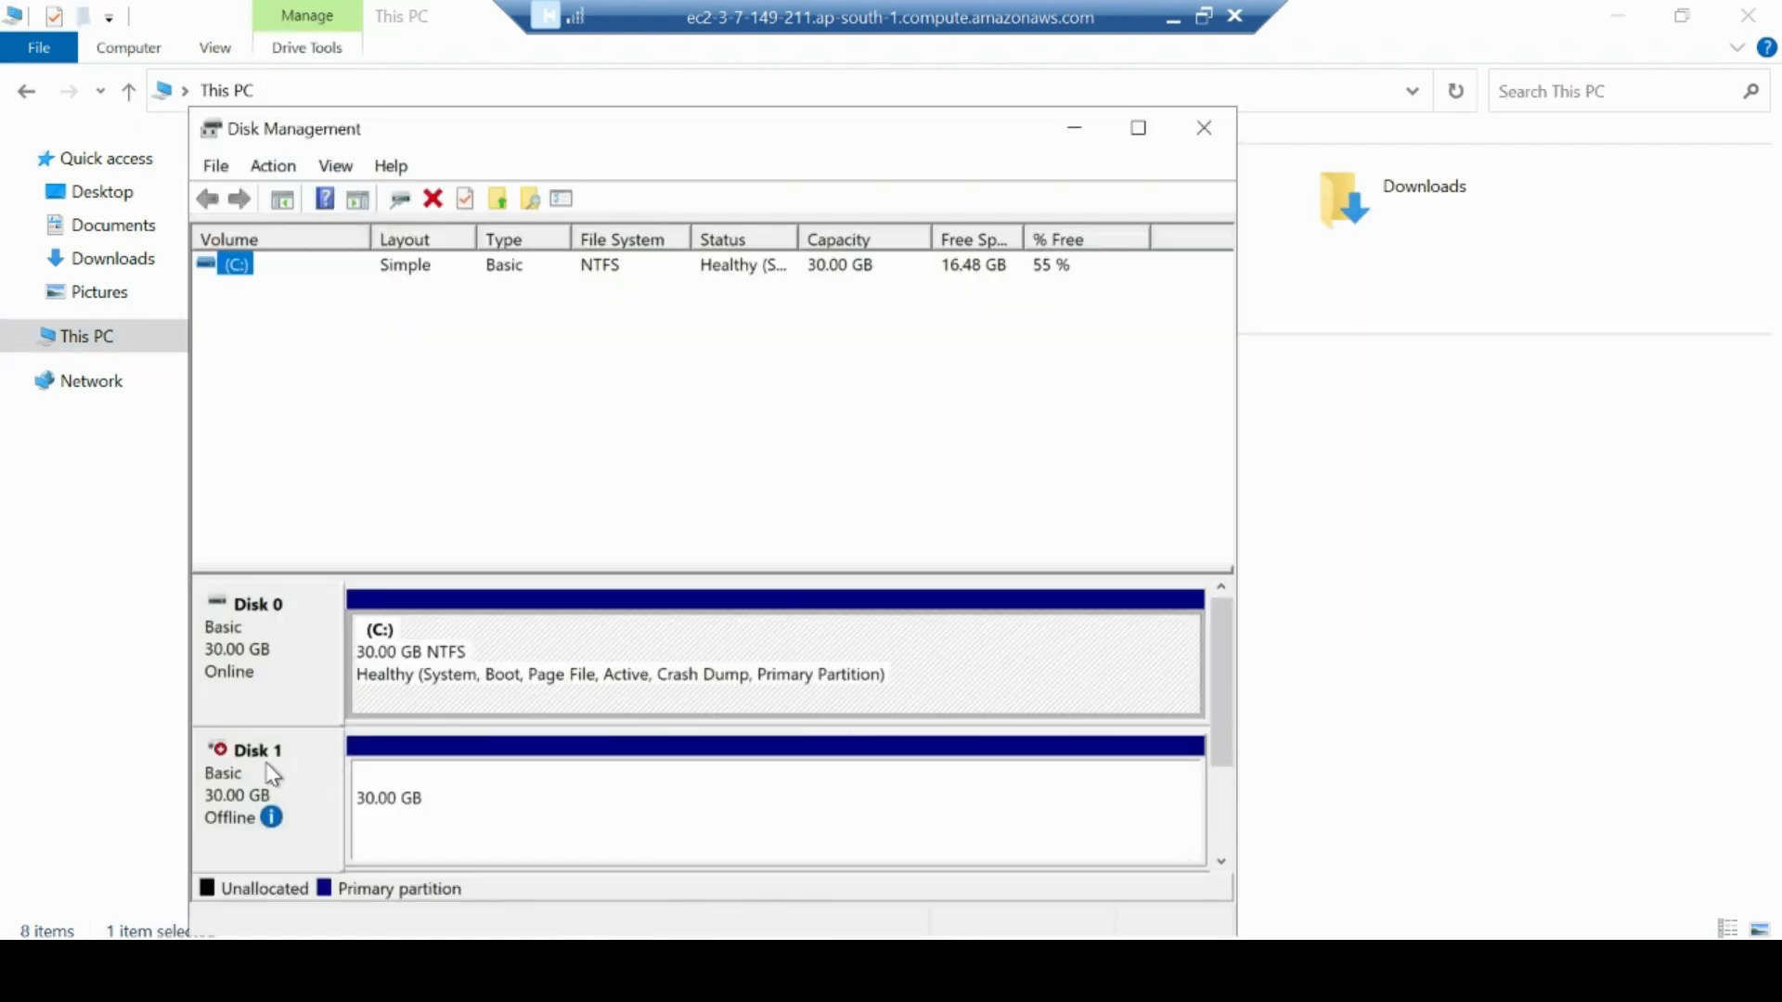
right_click(239, 763)
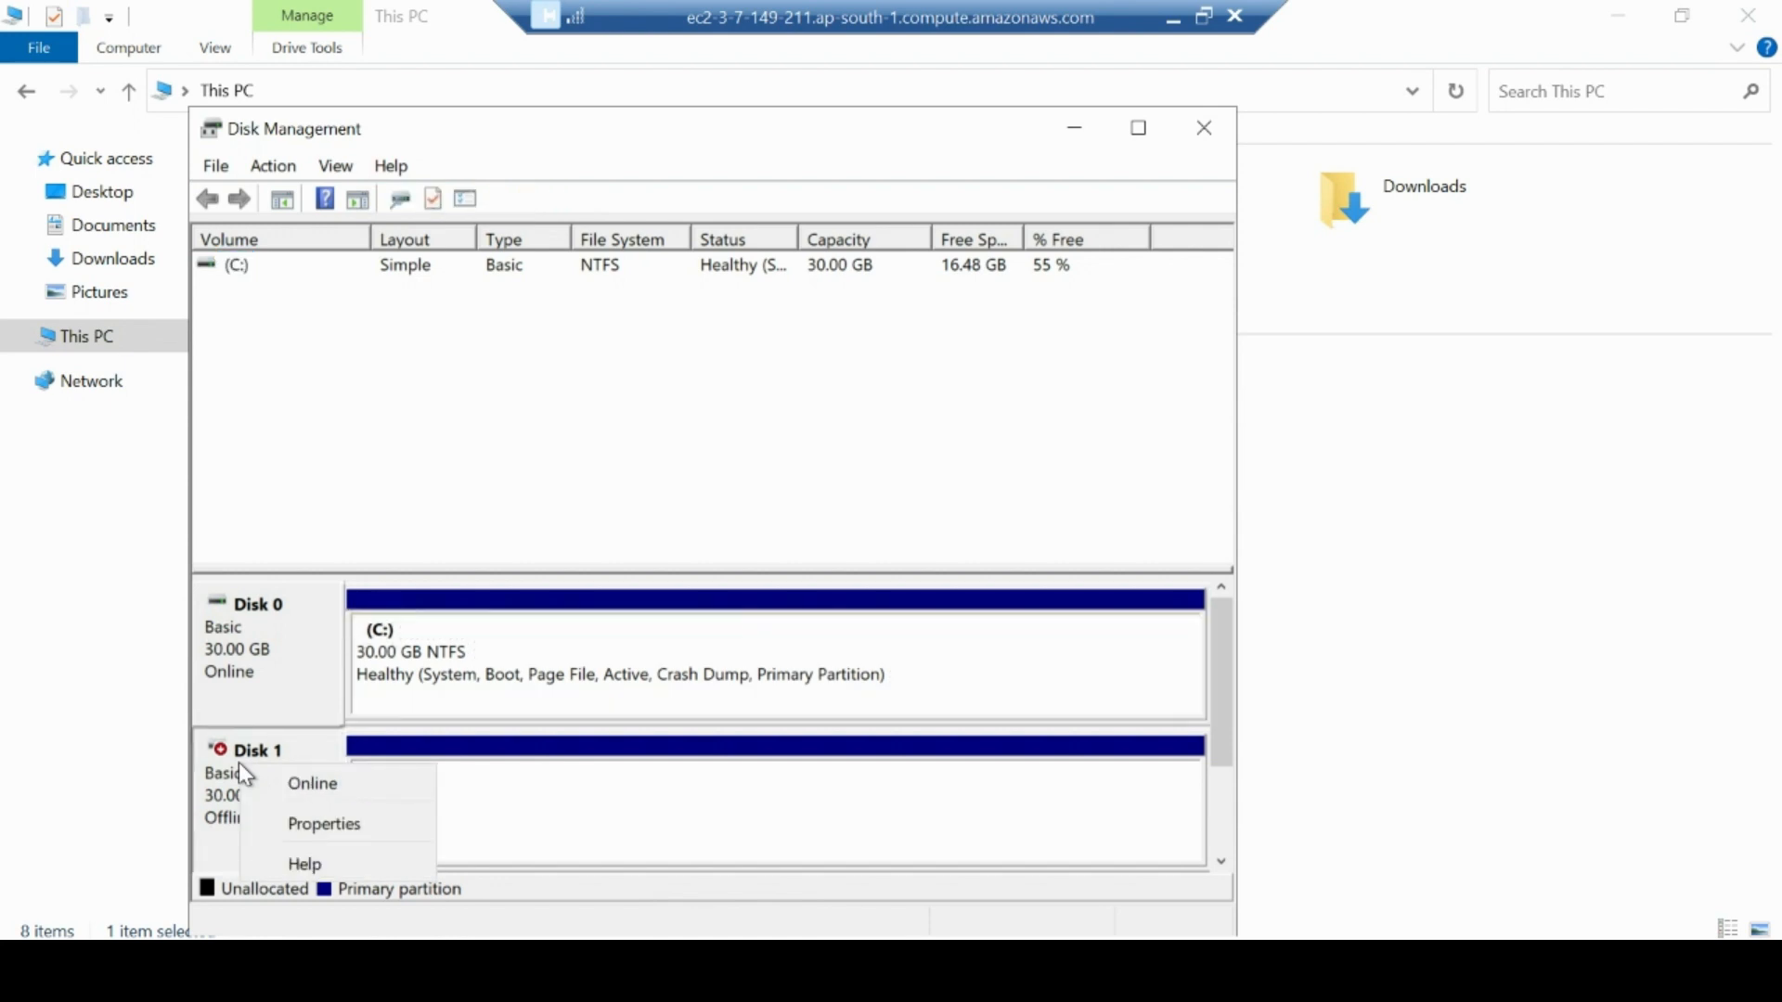
left_click(270, 782)
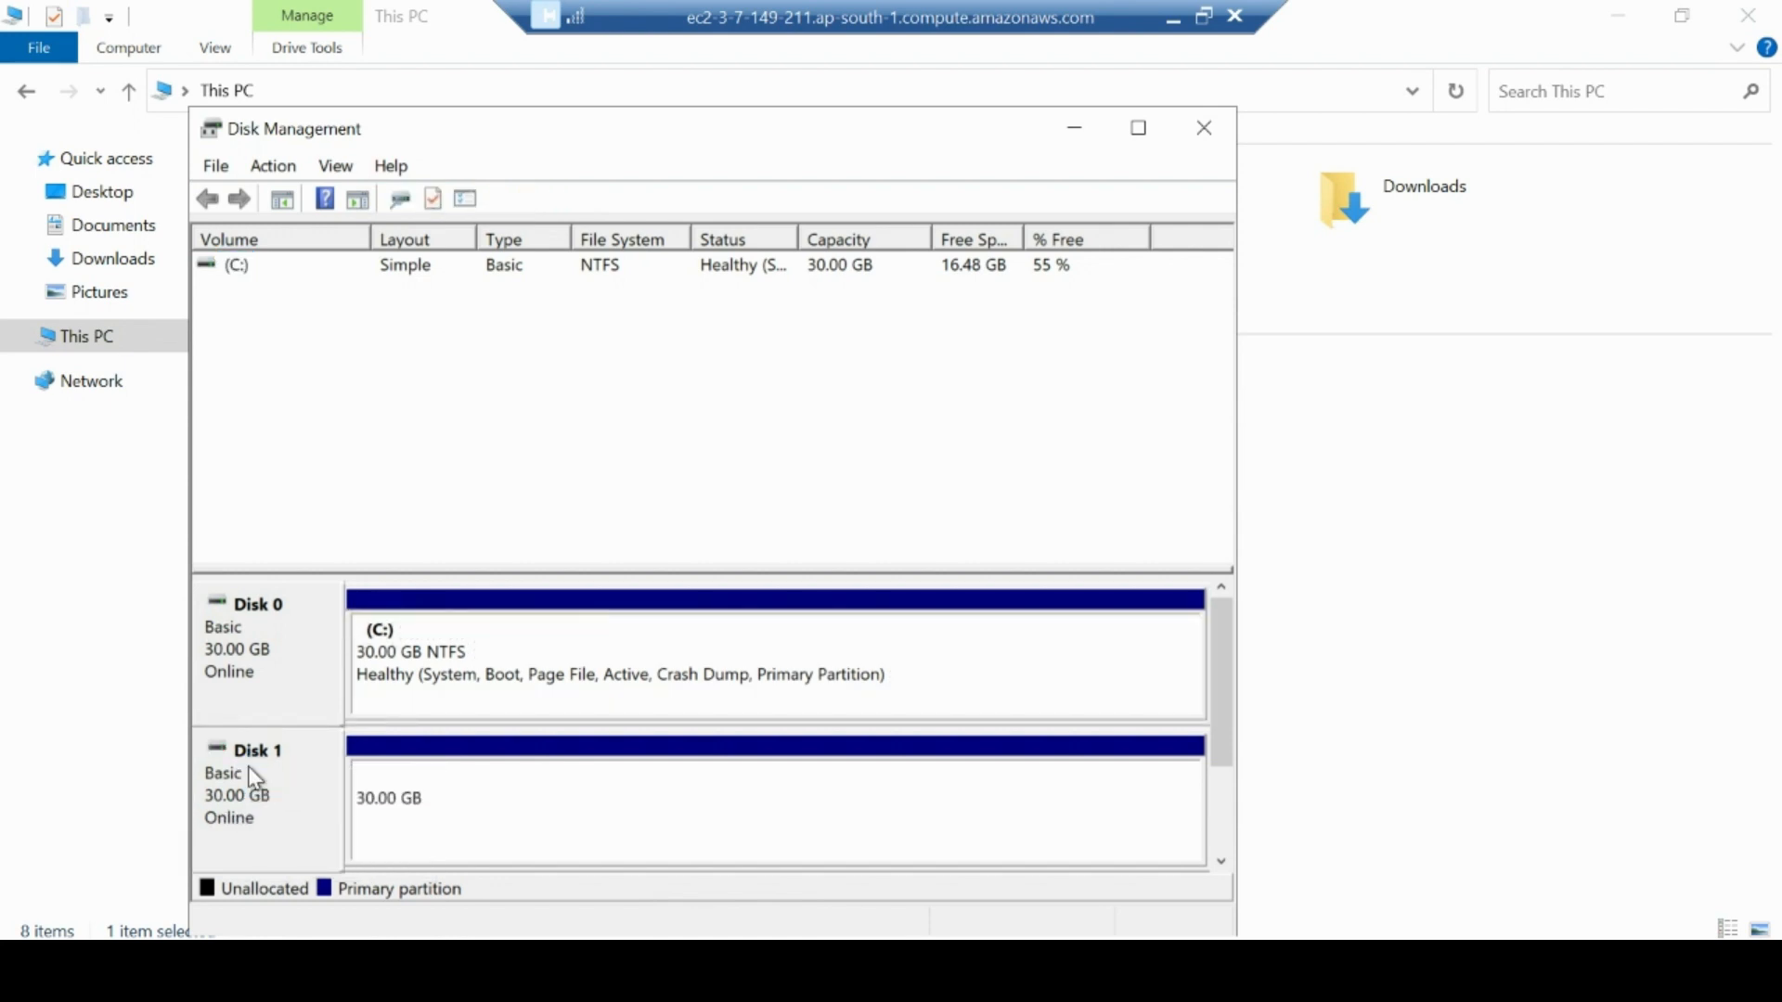
- Dismiss the volume options for Disk 1 and browse to the Users\Administrator\Documents folder on Local Disk (D:)
right_click(482, 821)
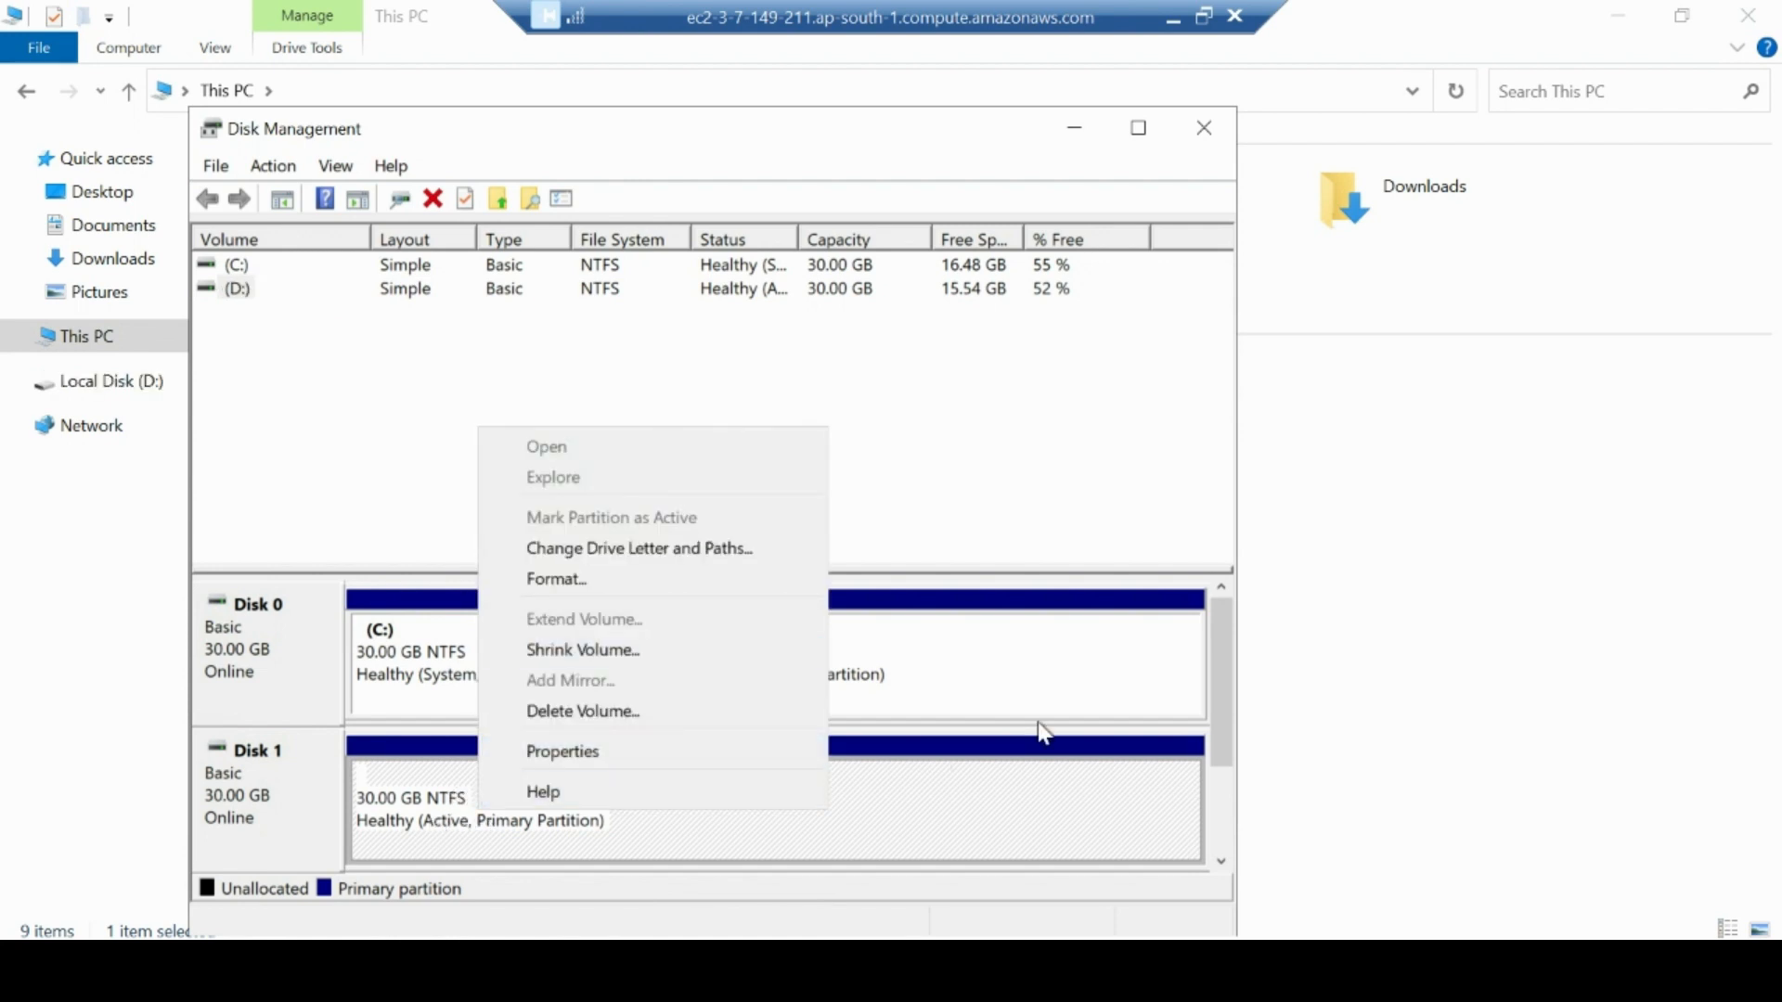
left_click(1461, 574)
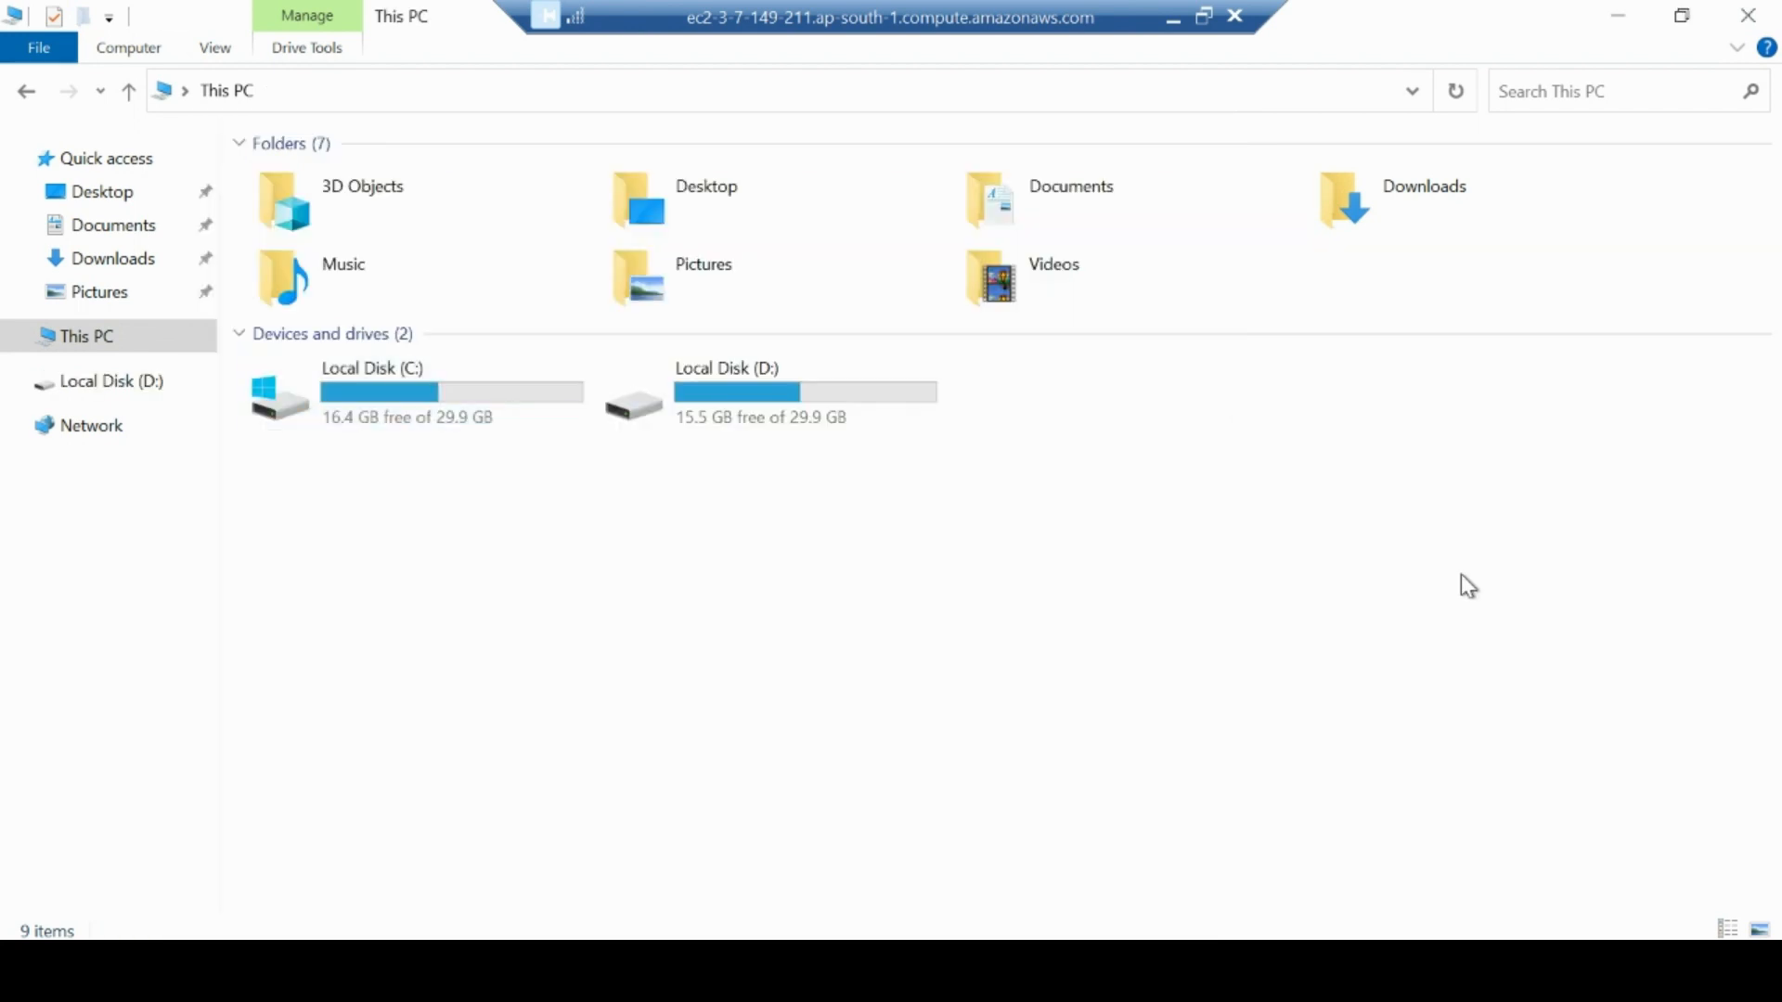
double_click(814, 406)
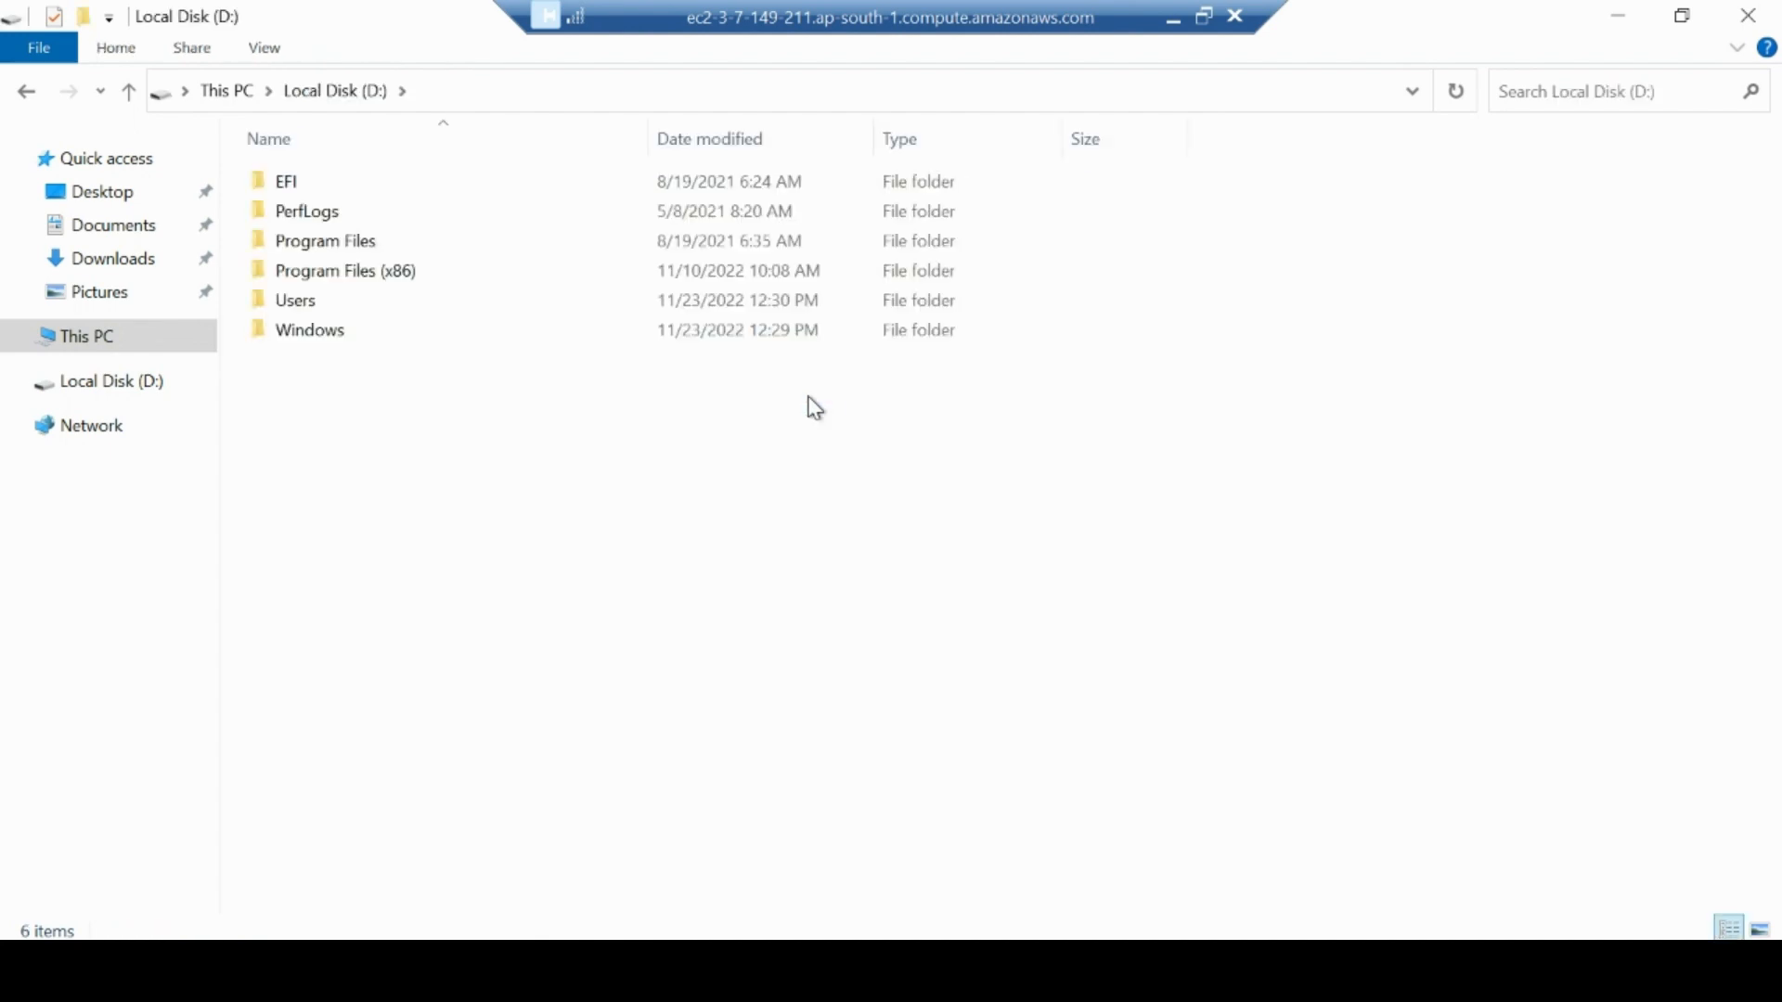
double_click(340, 305)
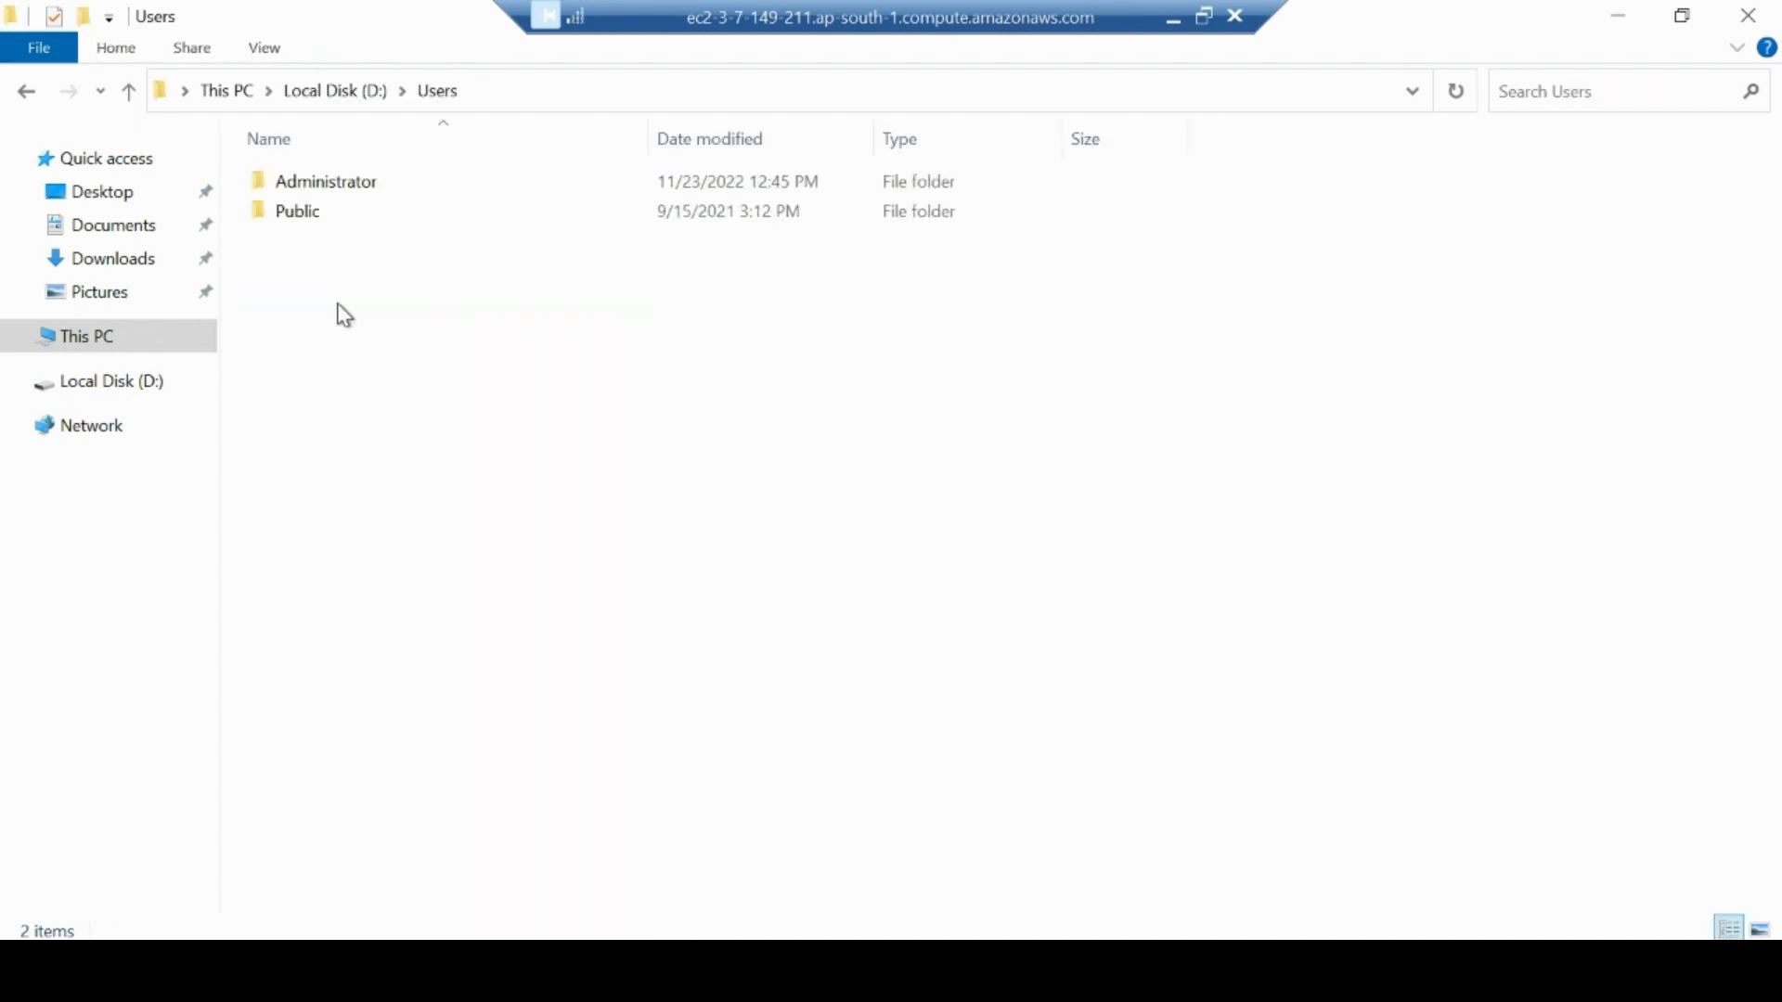
double_click(330, 186)
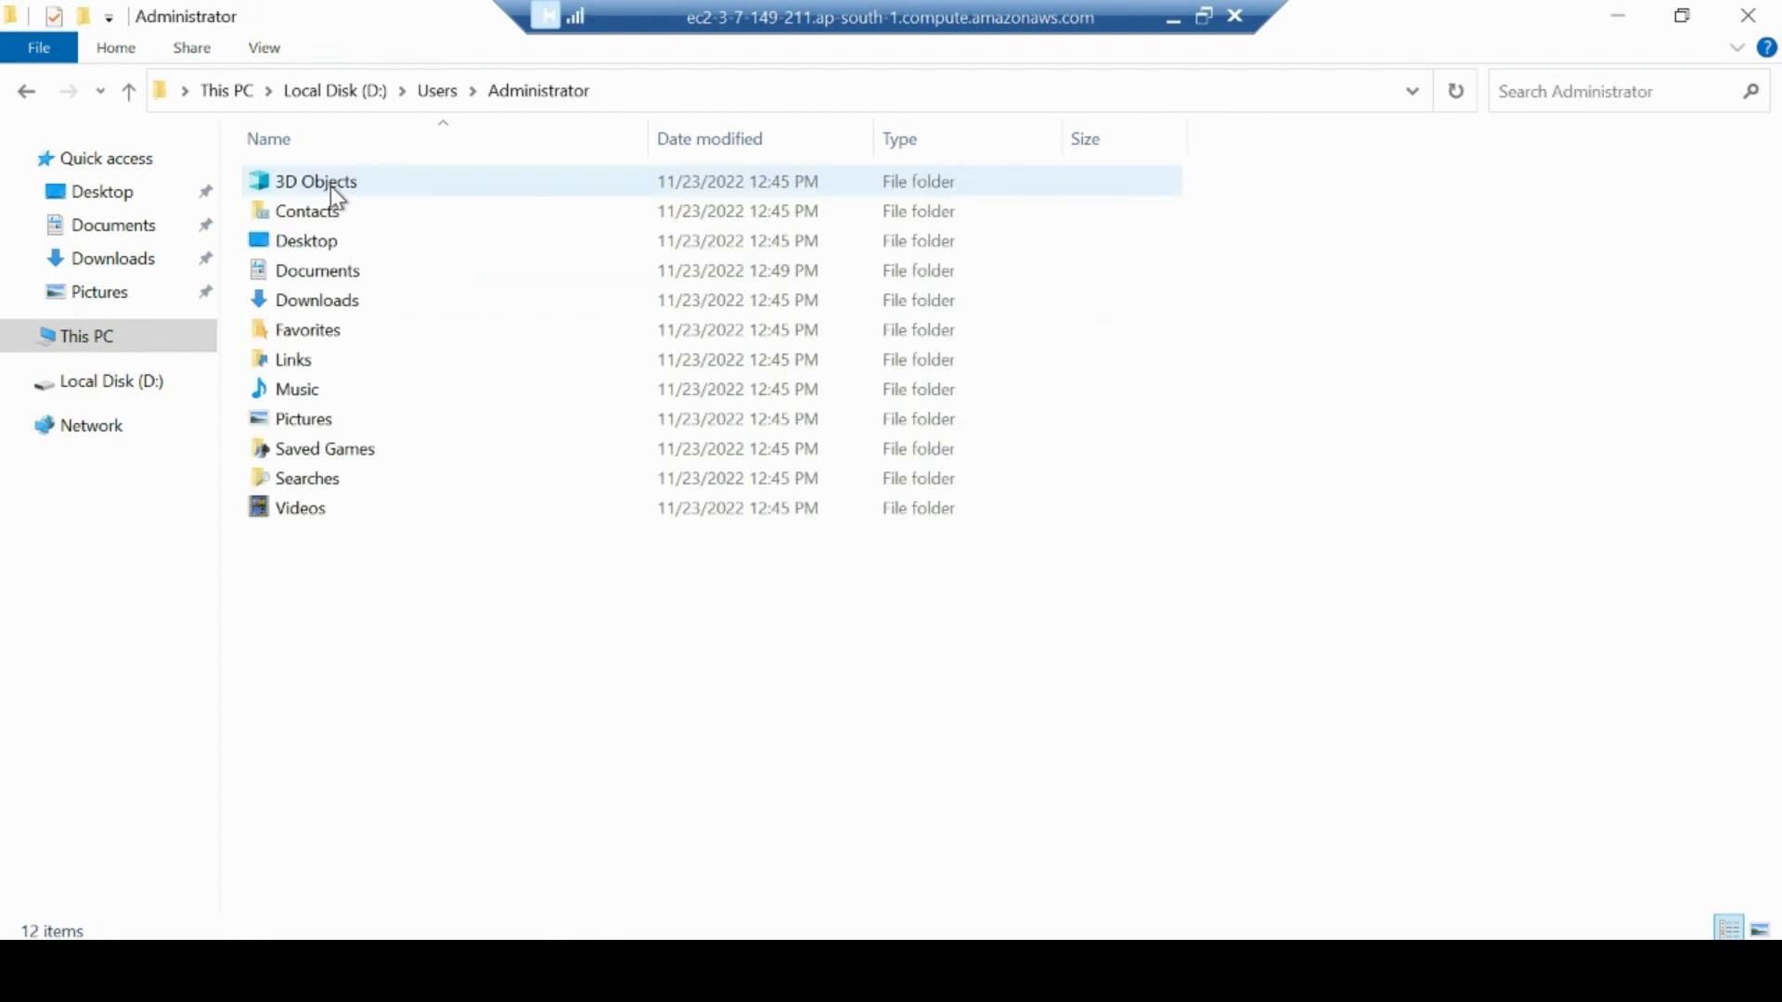
left_click(345, 282)
double_click(344, 278)
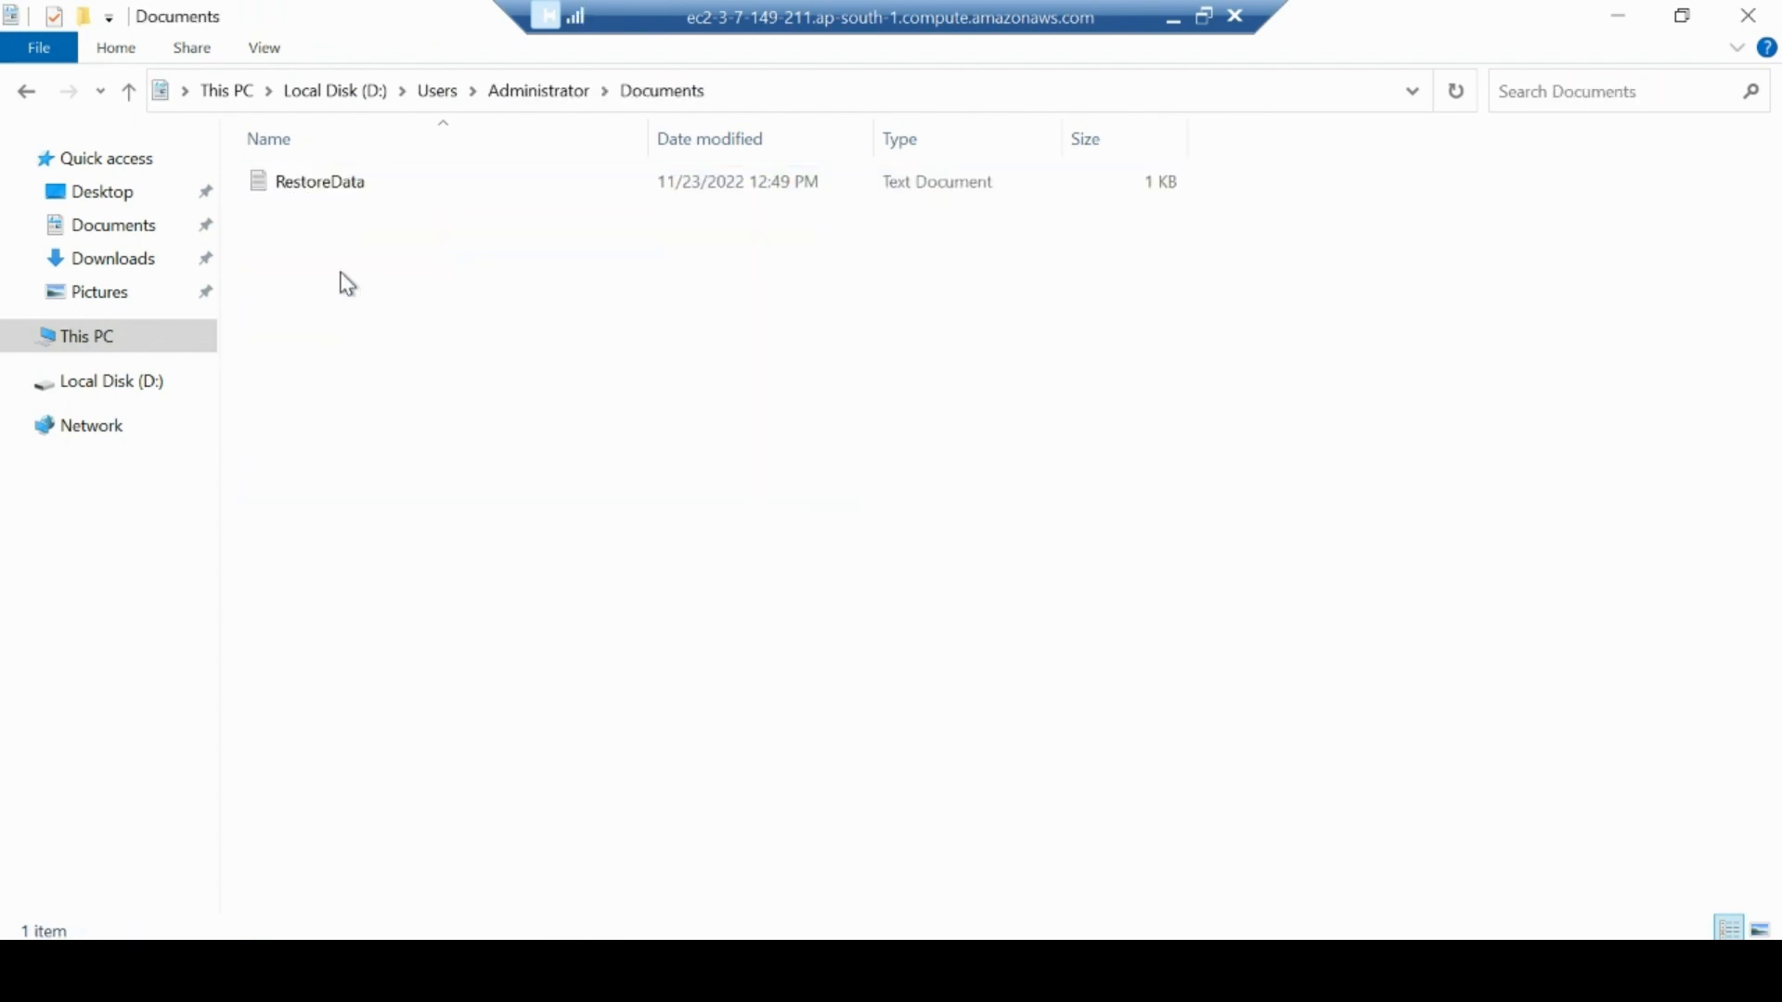
- Open the RestoreData text file on the D: drive to check its contents, and close it
left_click(327, 190)
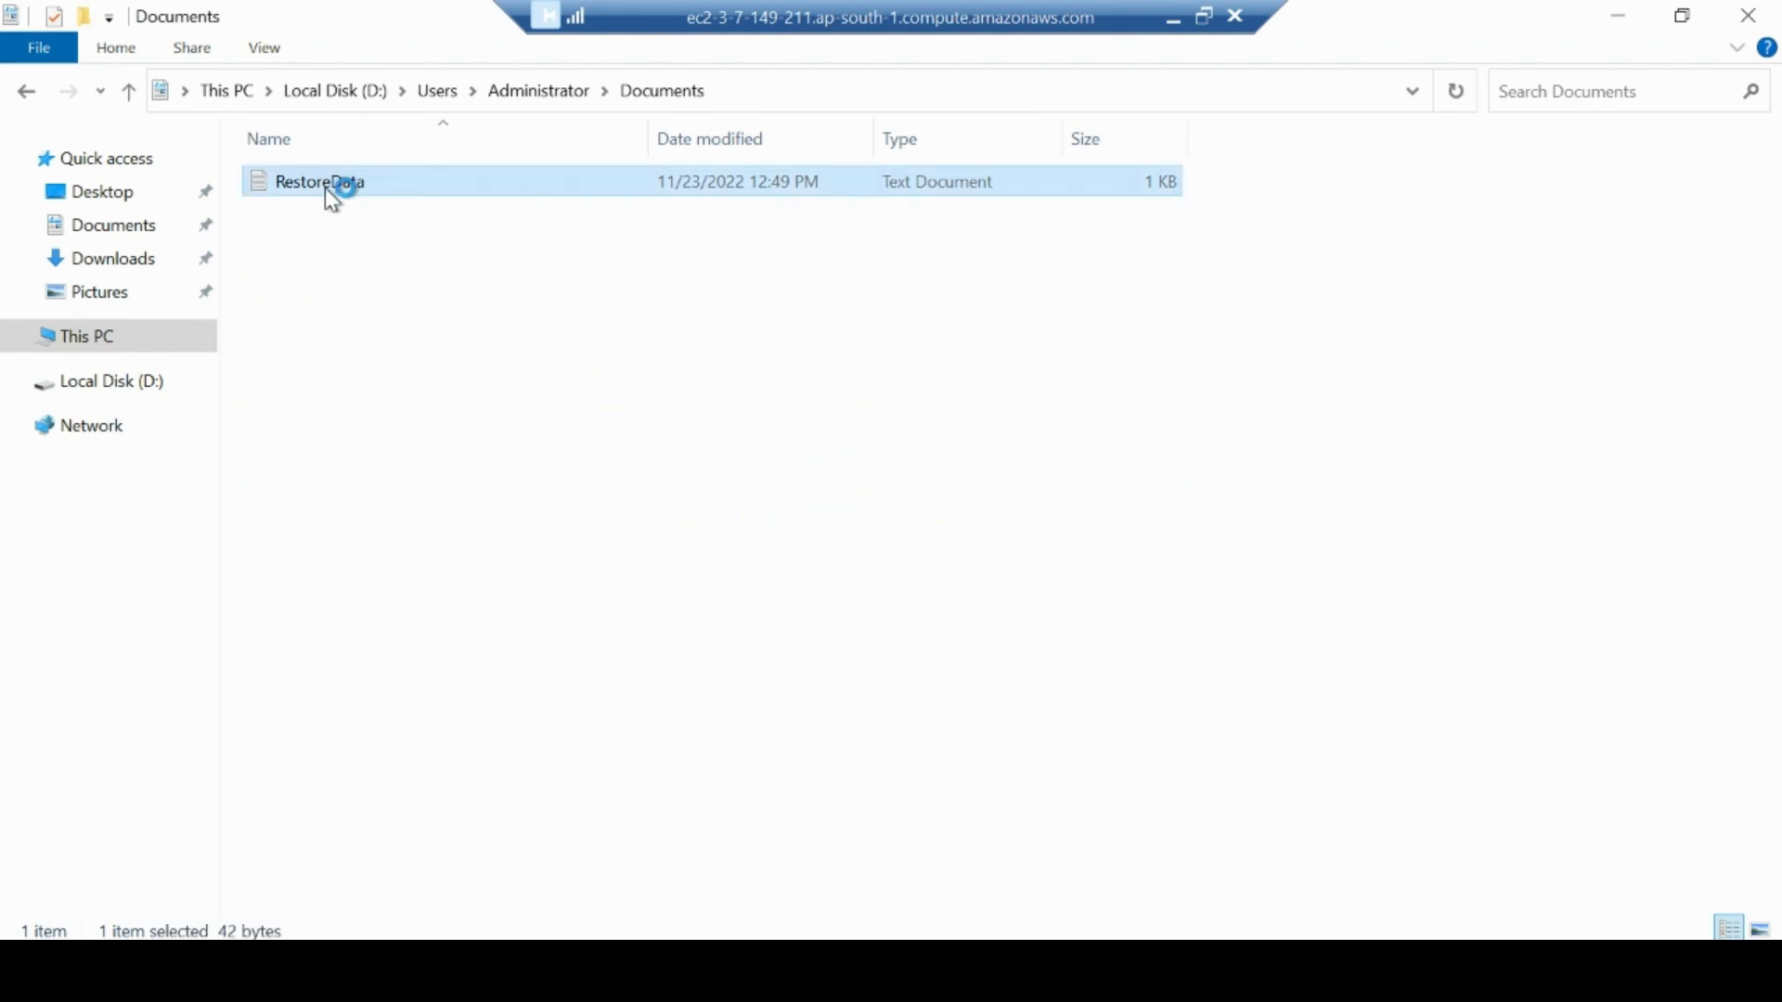
double_click(327, 186)
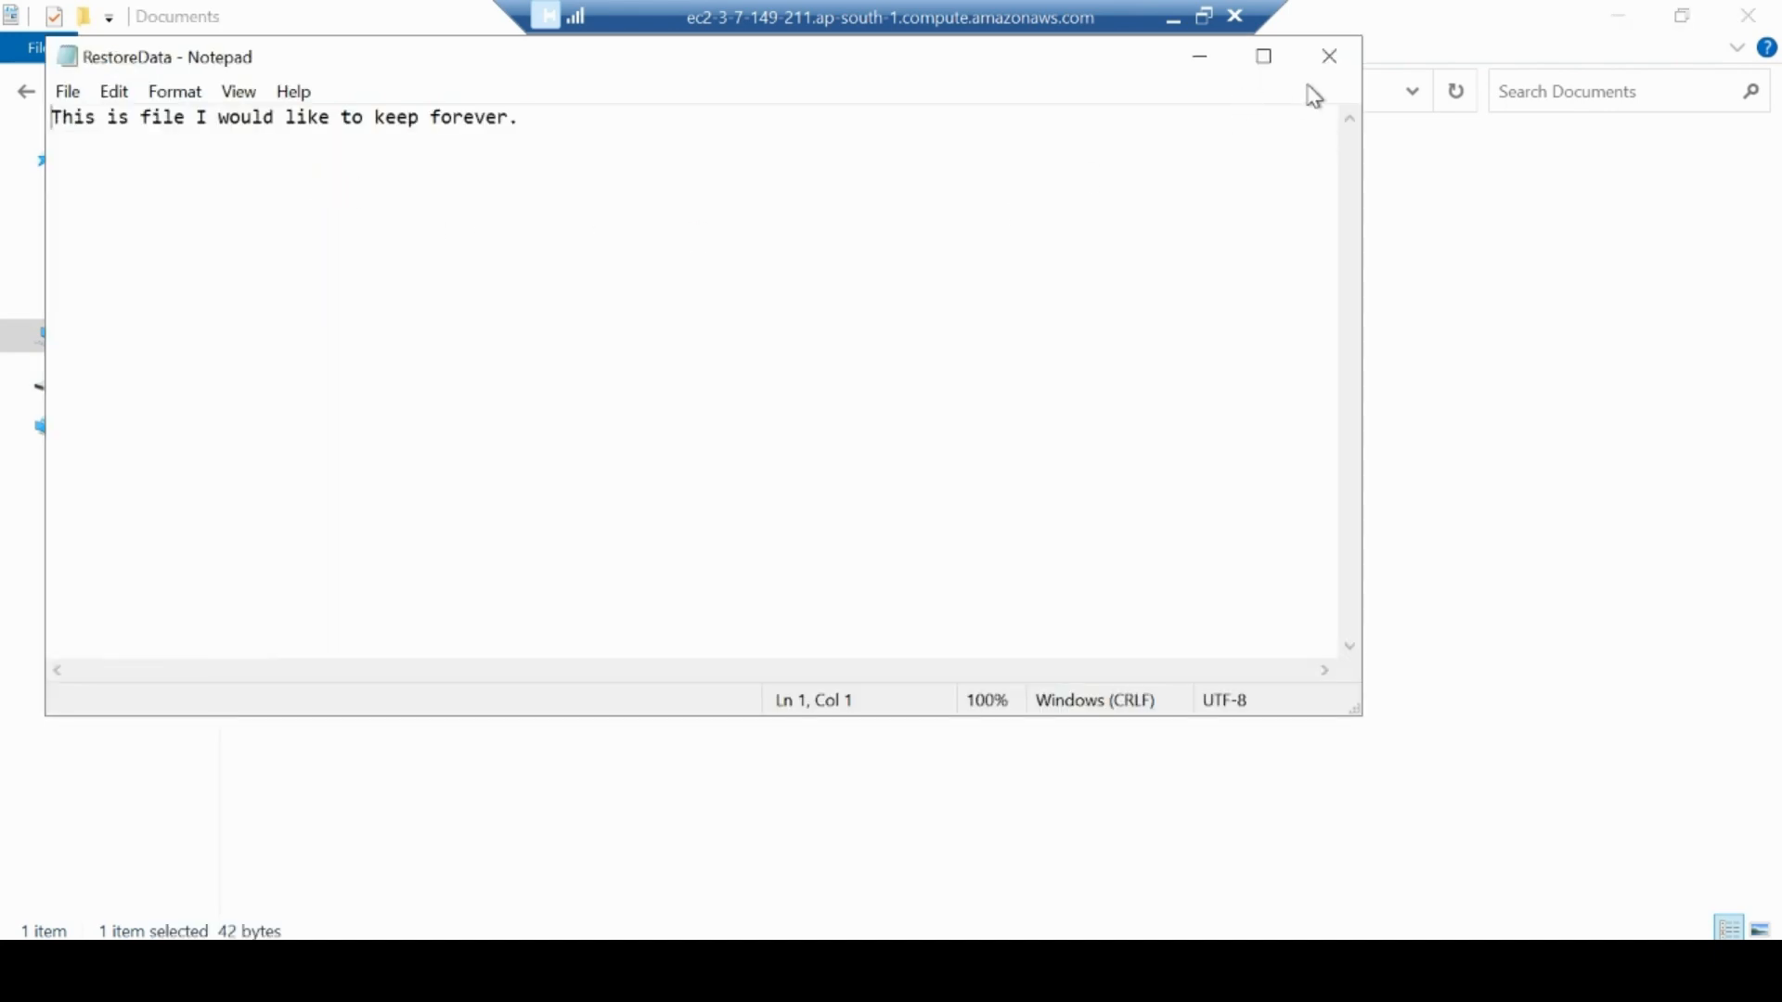
left_click(1327, 61)
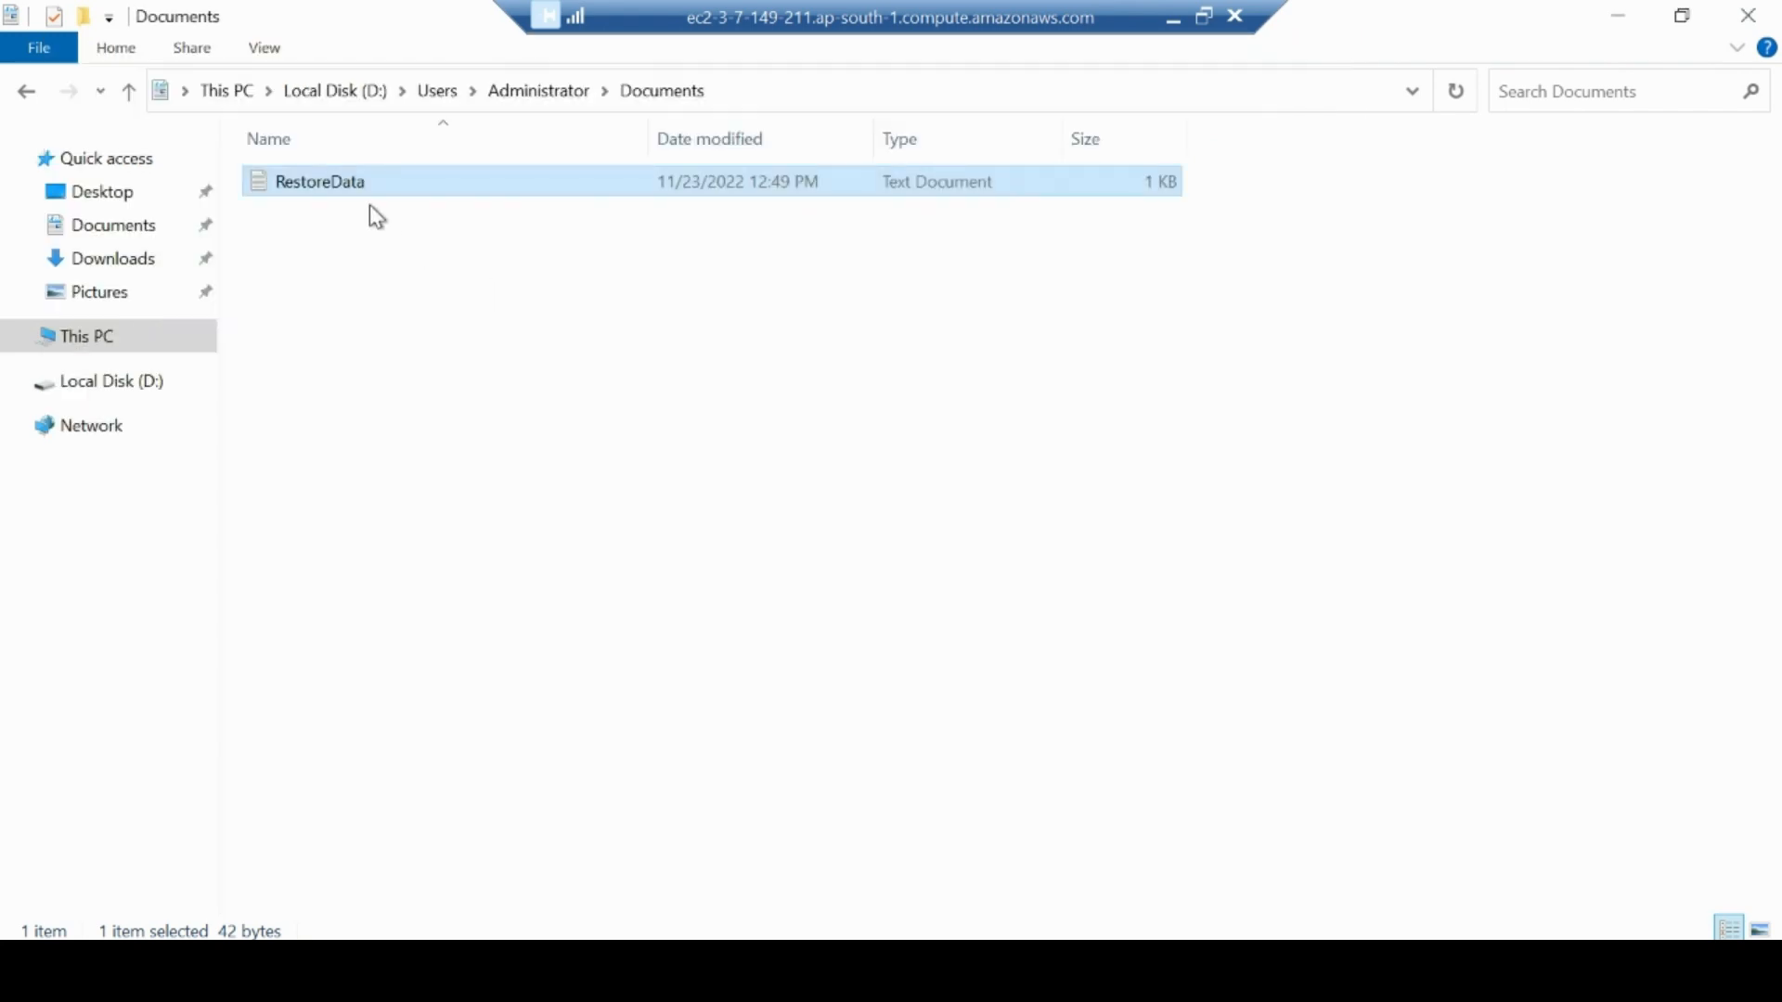
- Copy RestoreData from the D: drive into C:\Users\Administrator\Documents and switch back to the EC2 console in the browser
mouse_move(367, 194)
left_click(104, 340)
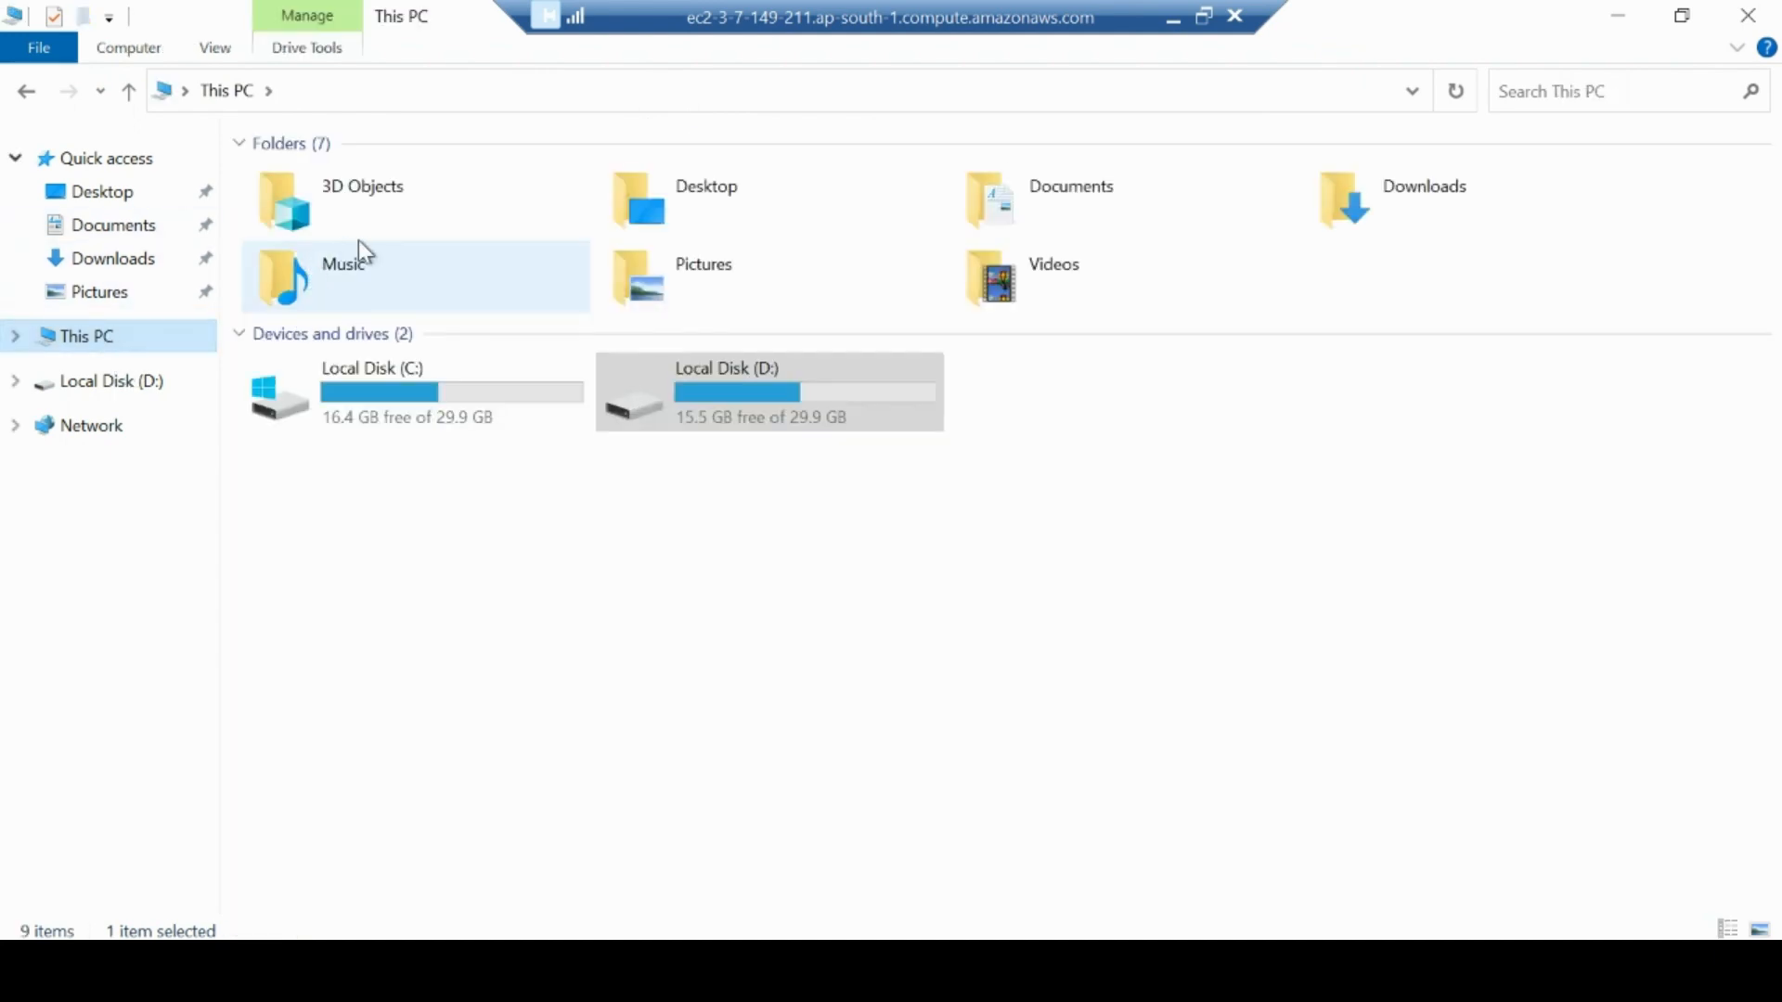
double_click(413, 411)
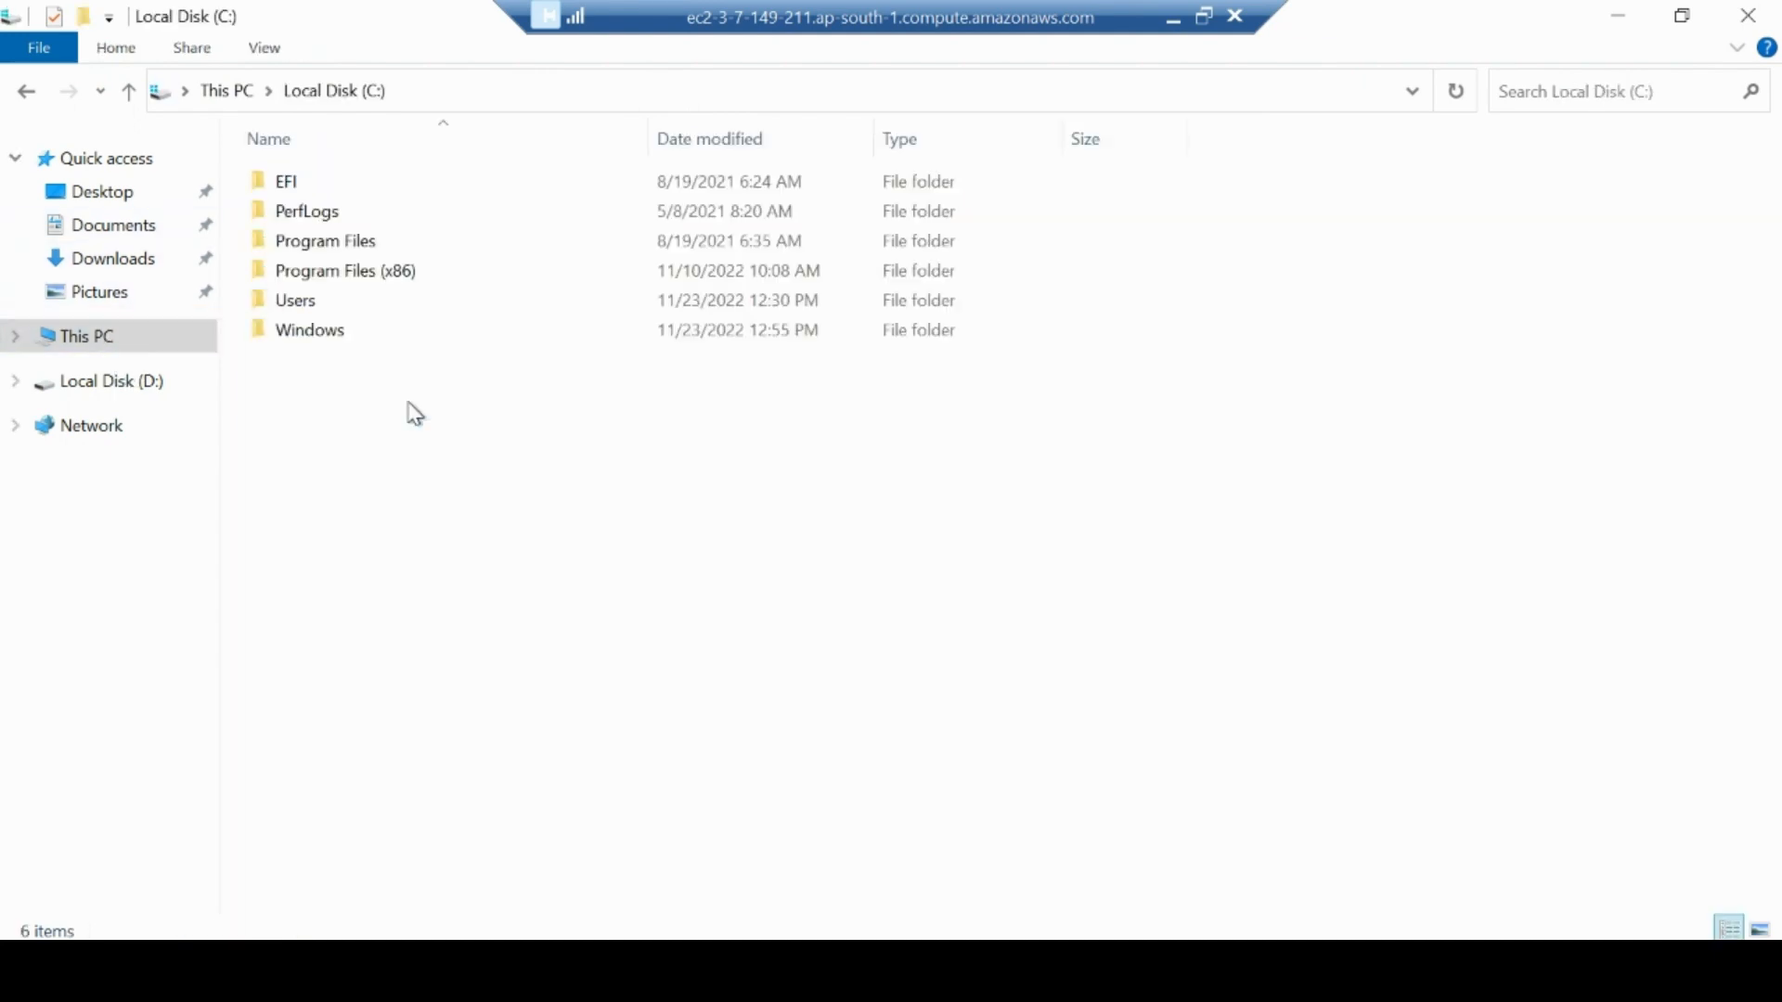
double_click(310, 301)
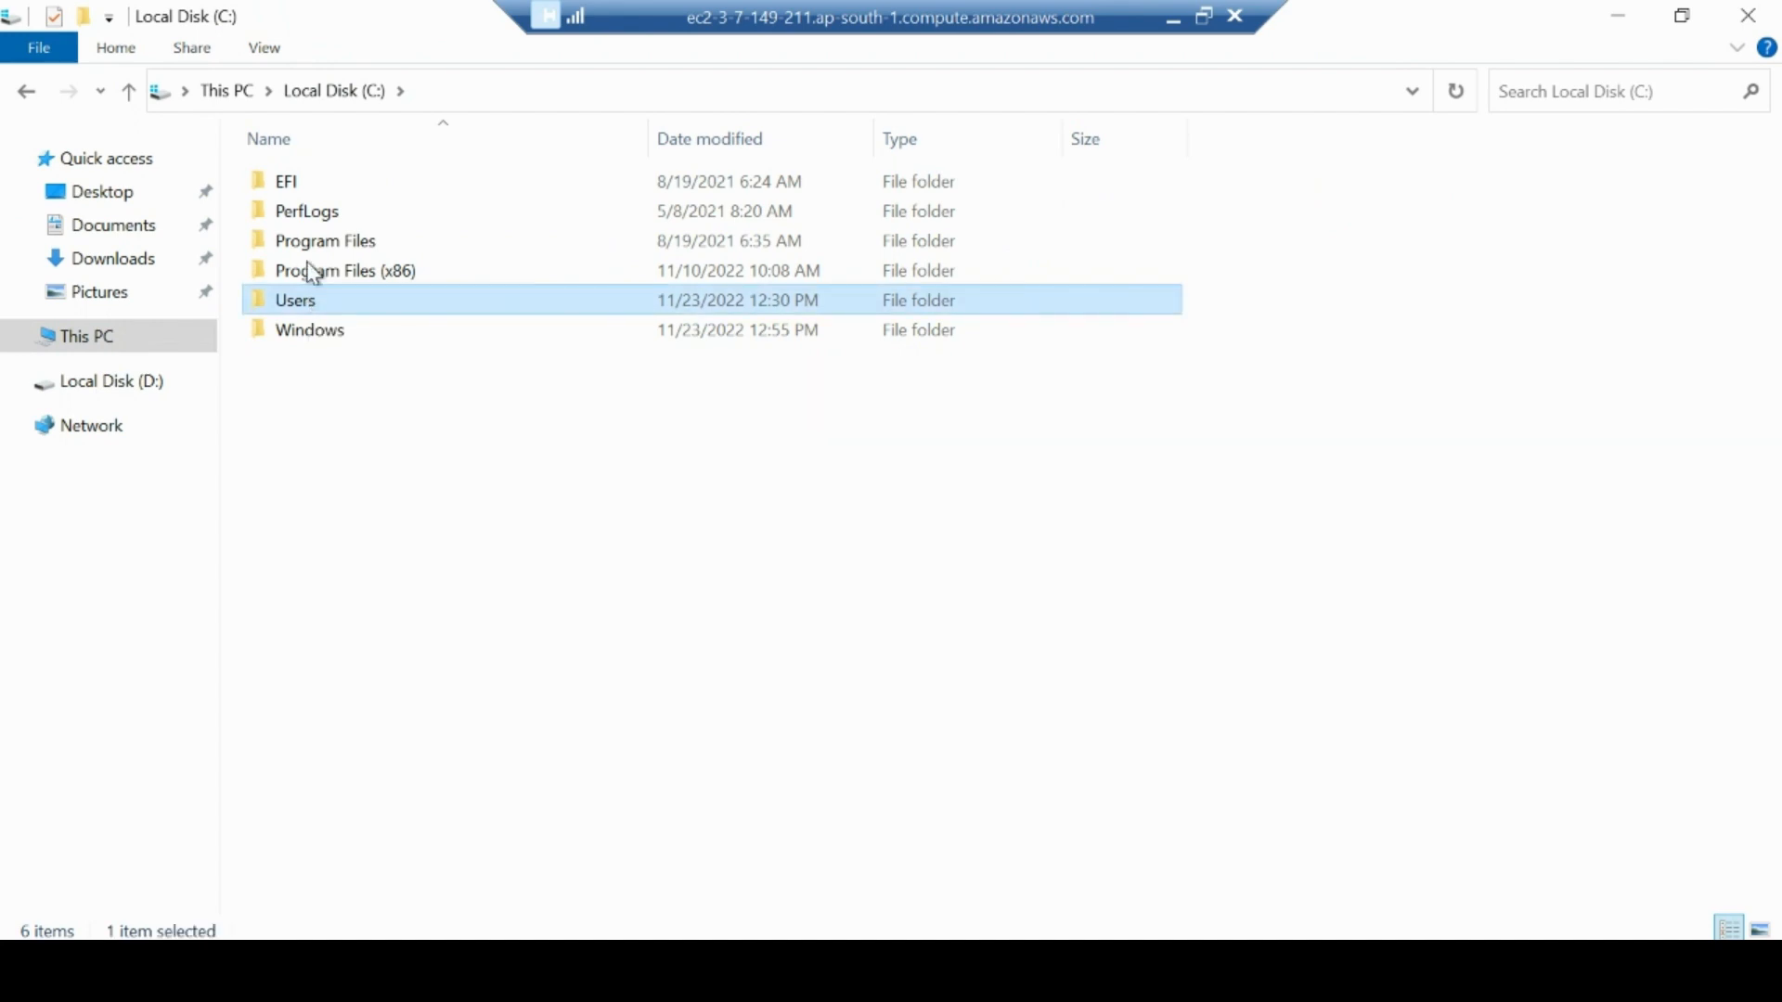
double_click(312, 188)
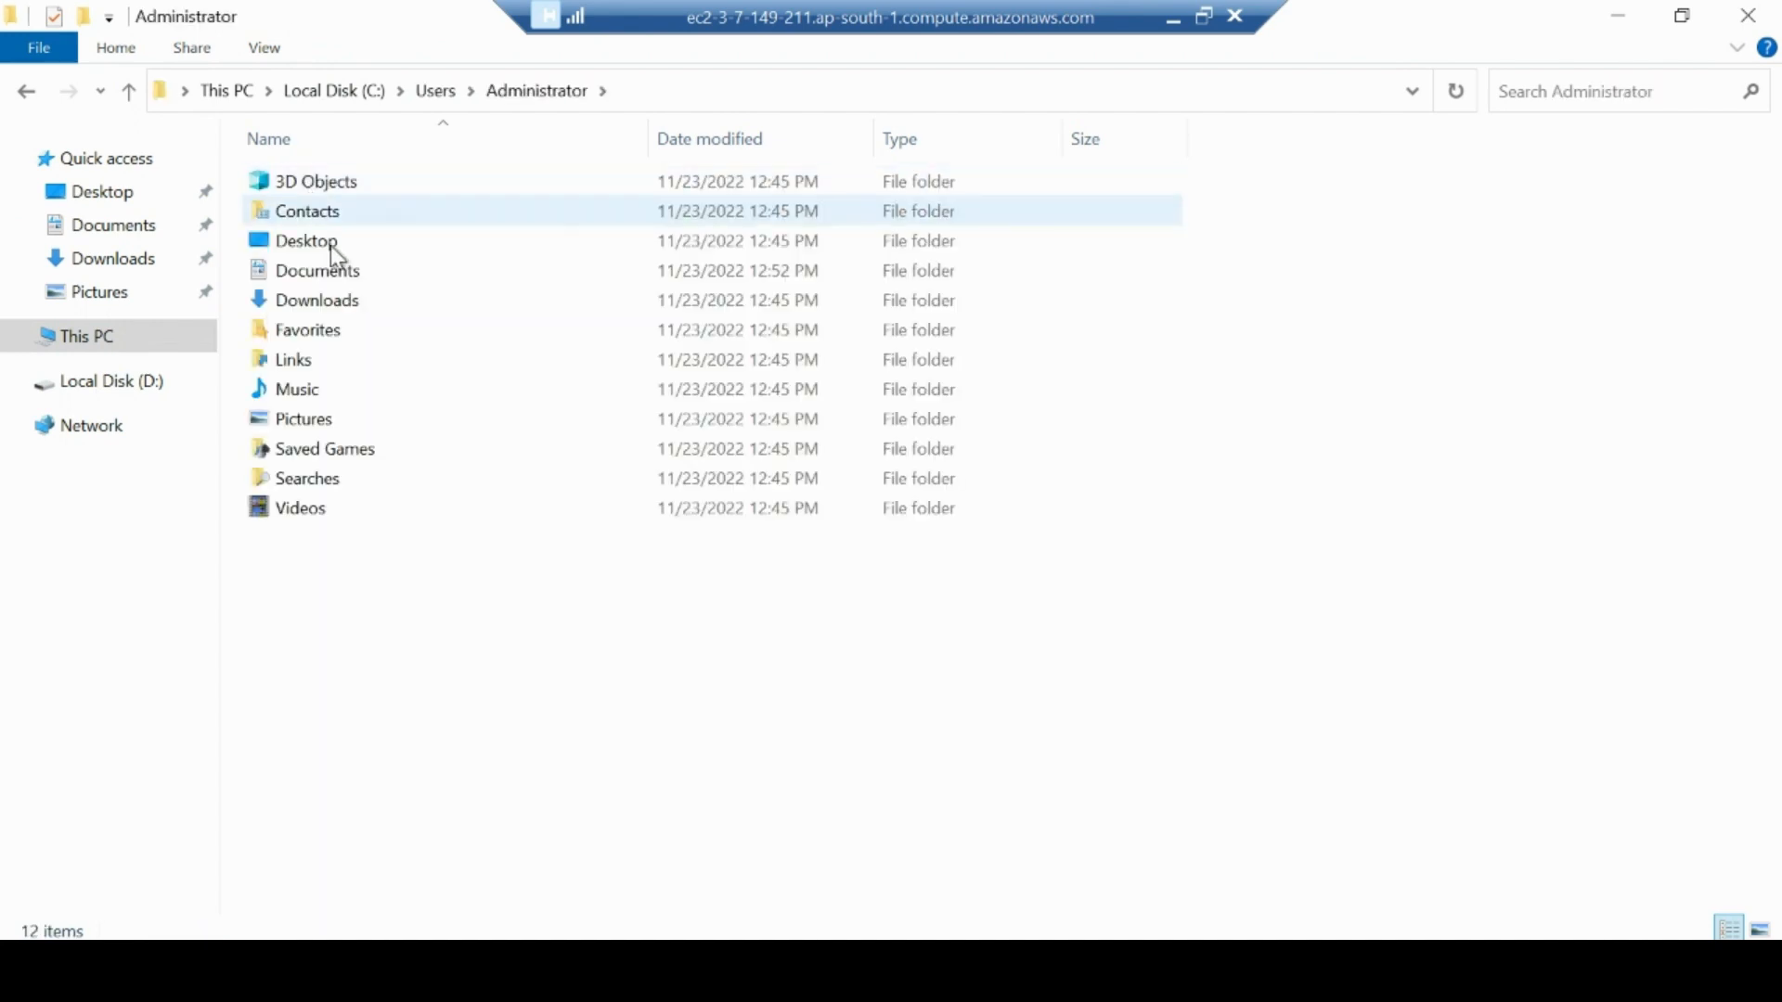
double_click(320, 276)
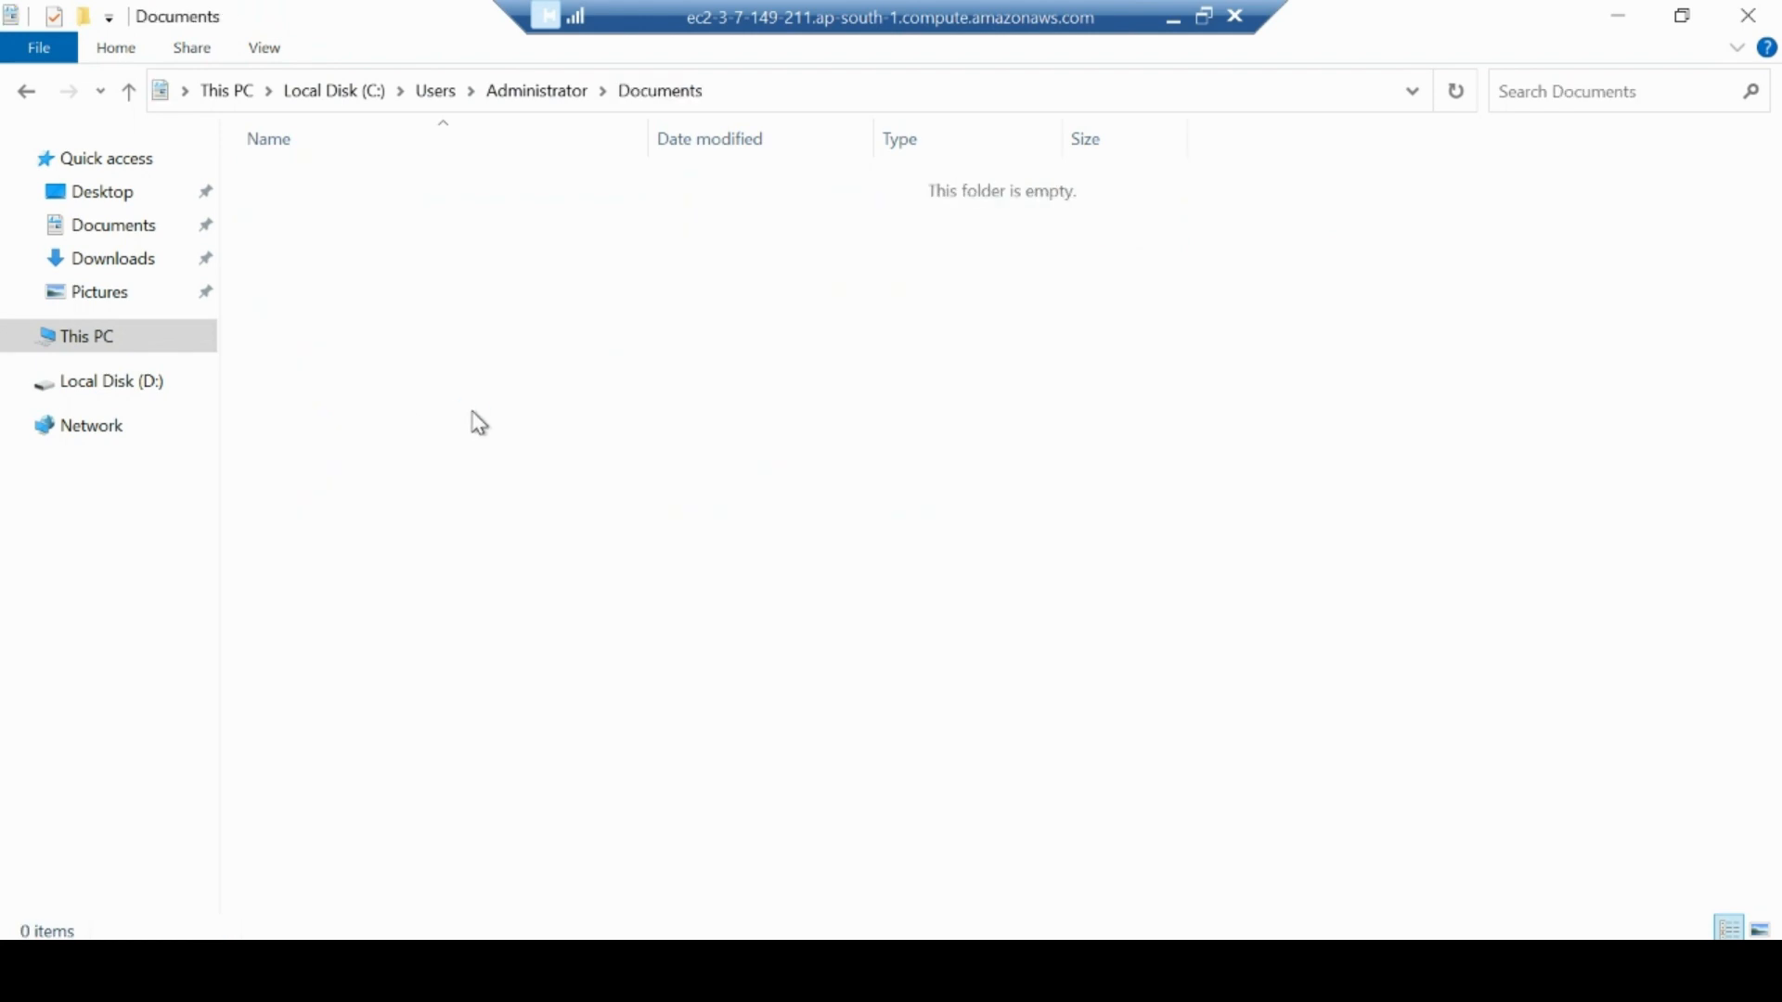
key("ctrl+v")
left_click(598, 403)
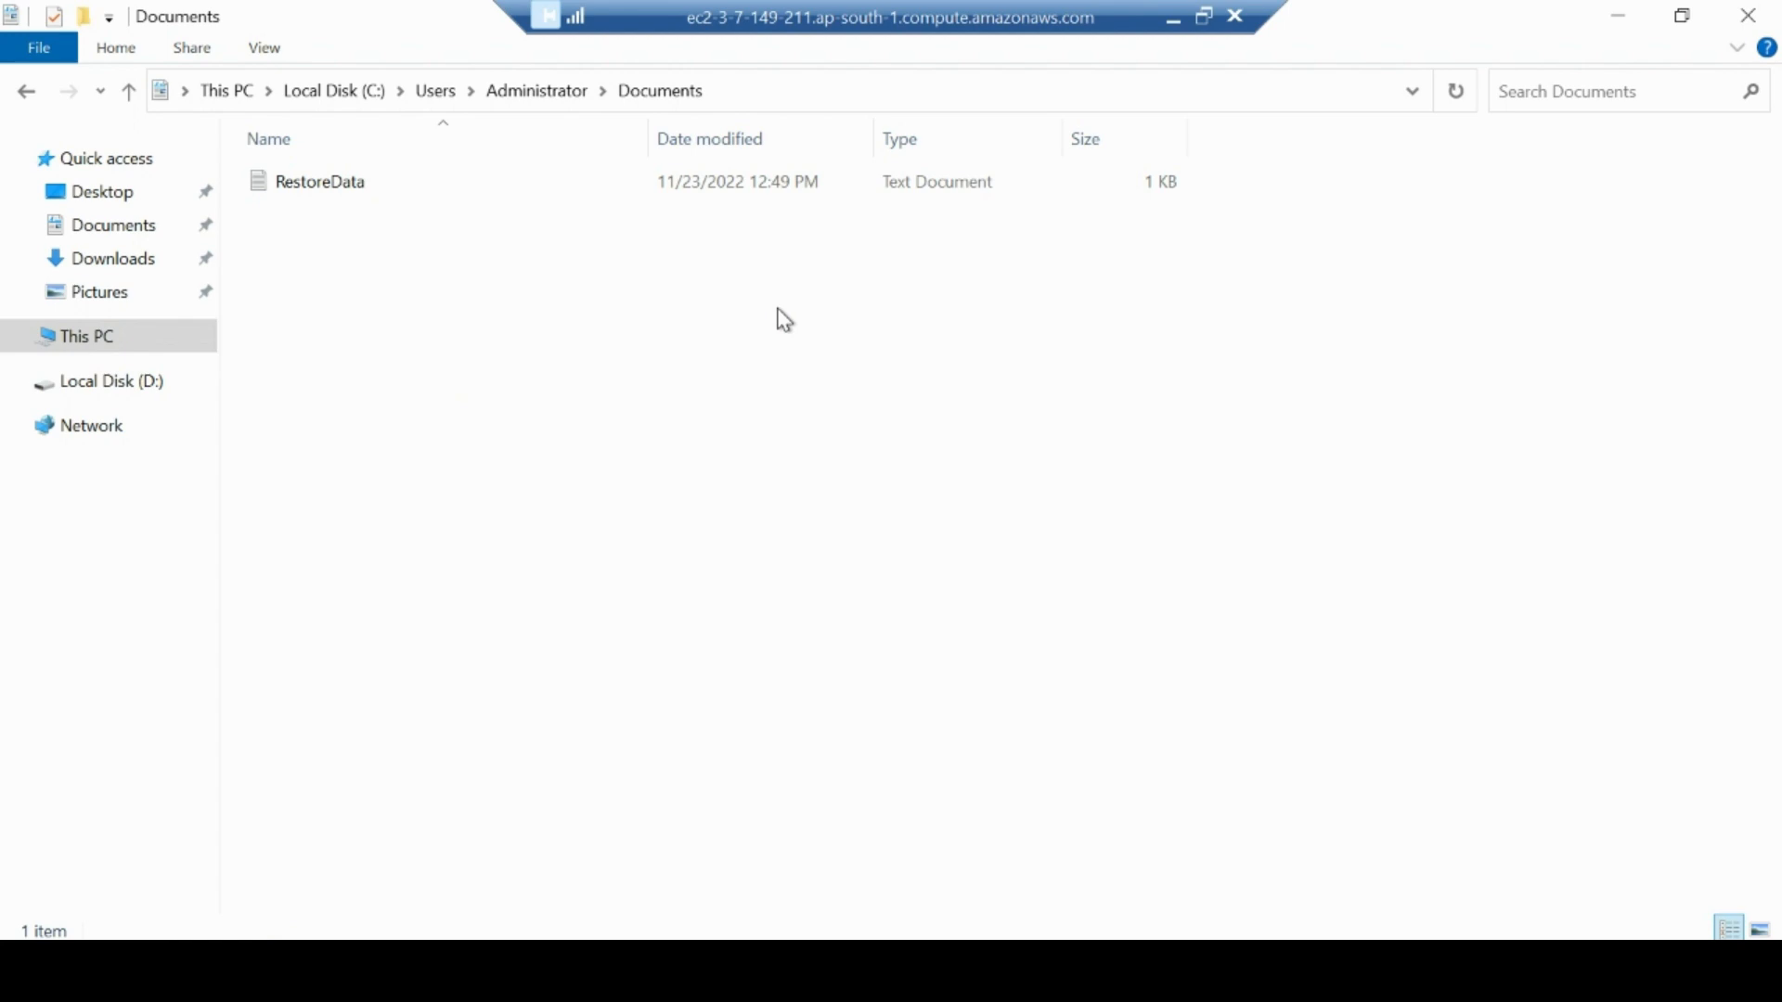
left_click(1173, 19)
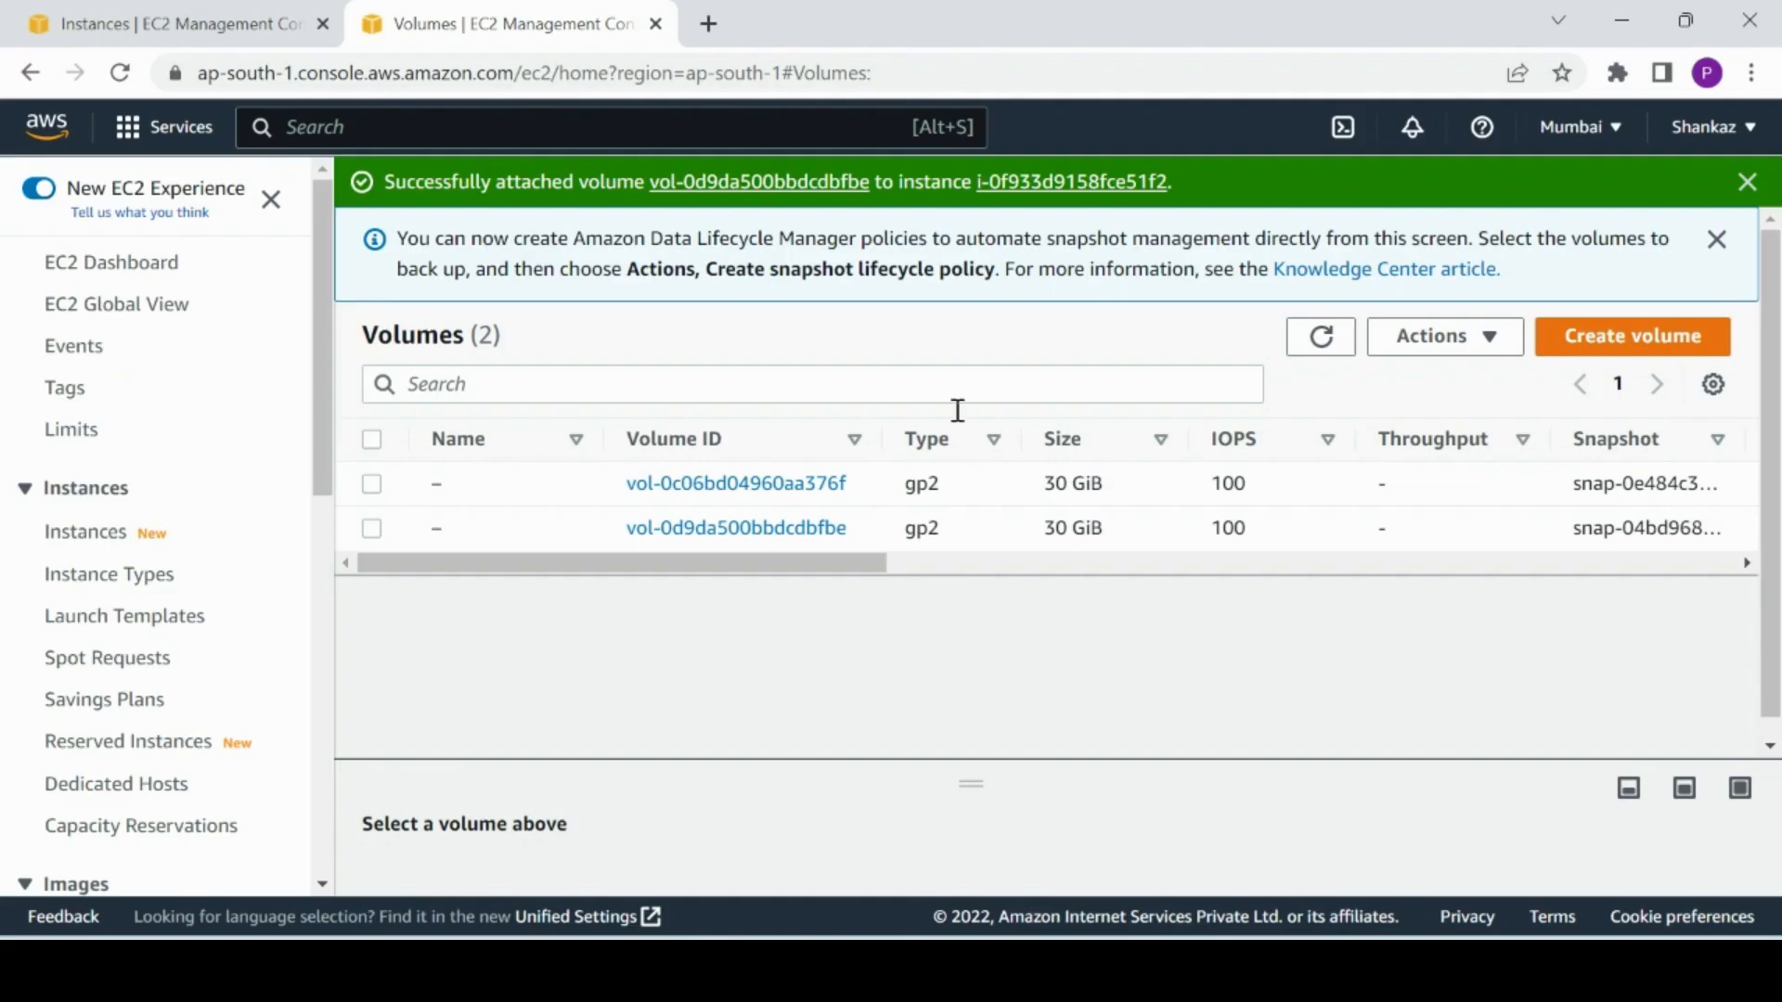